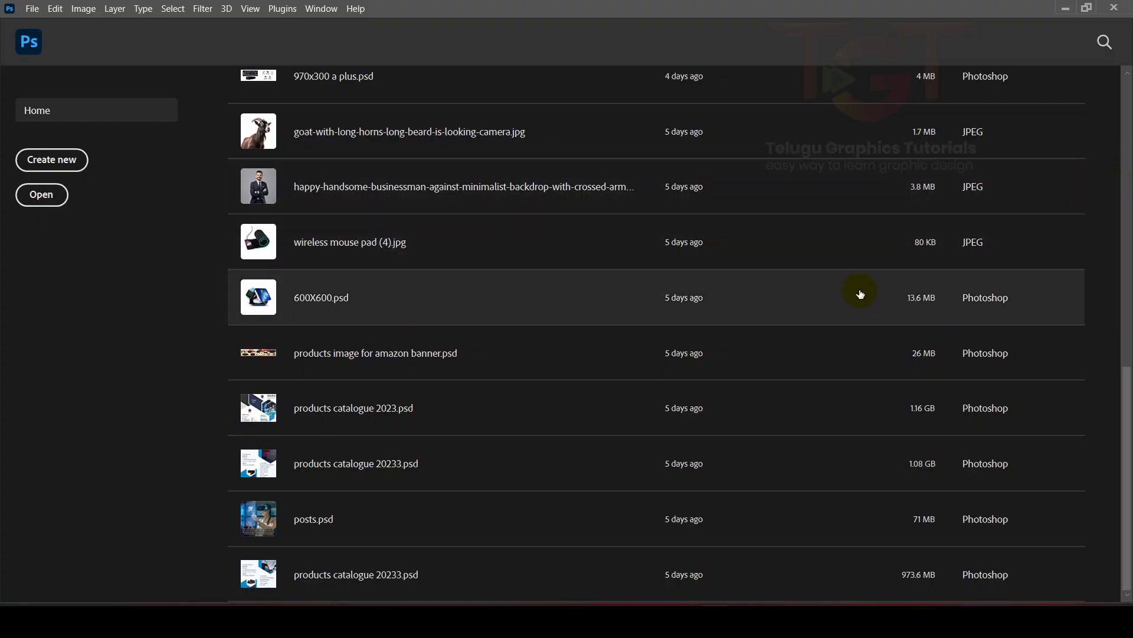
- Open Adipurush.jpeg and crop it to a 1620 × 896 px landscape, cutting the lower poster and extending the canvas on both sides
{"action": "left_click_drag", "start_coordinate": [378, 159], "coordinate": [674, 363]}
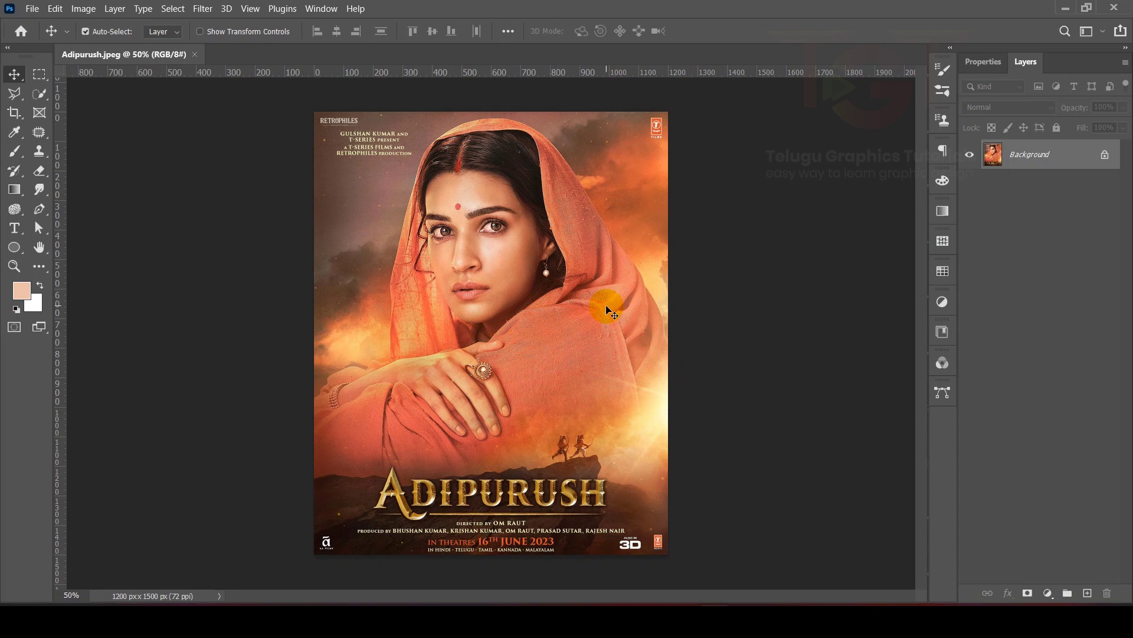
{"action": "left_click", "coordinate": [15, 119]}
{"action": "left_click_drag", "start_coordinate": [492, 559], "coordinate": [484, 471]}
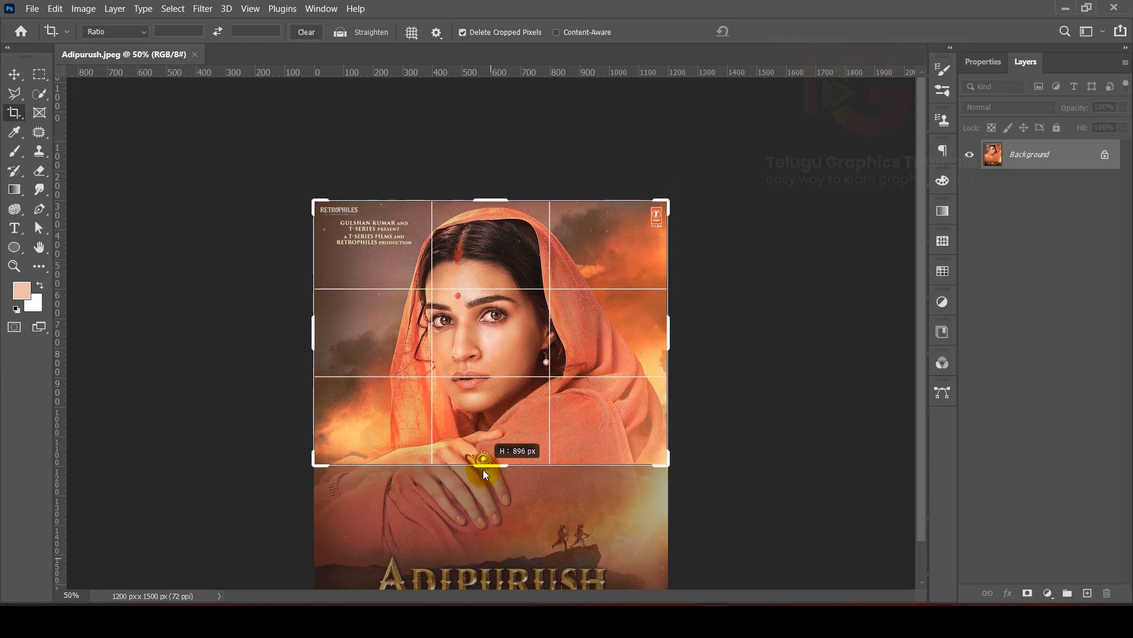
{"action": "left_click_drag", "start_coordinate": [668, 334], "coordinate": [735, 342]}
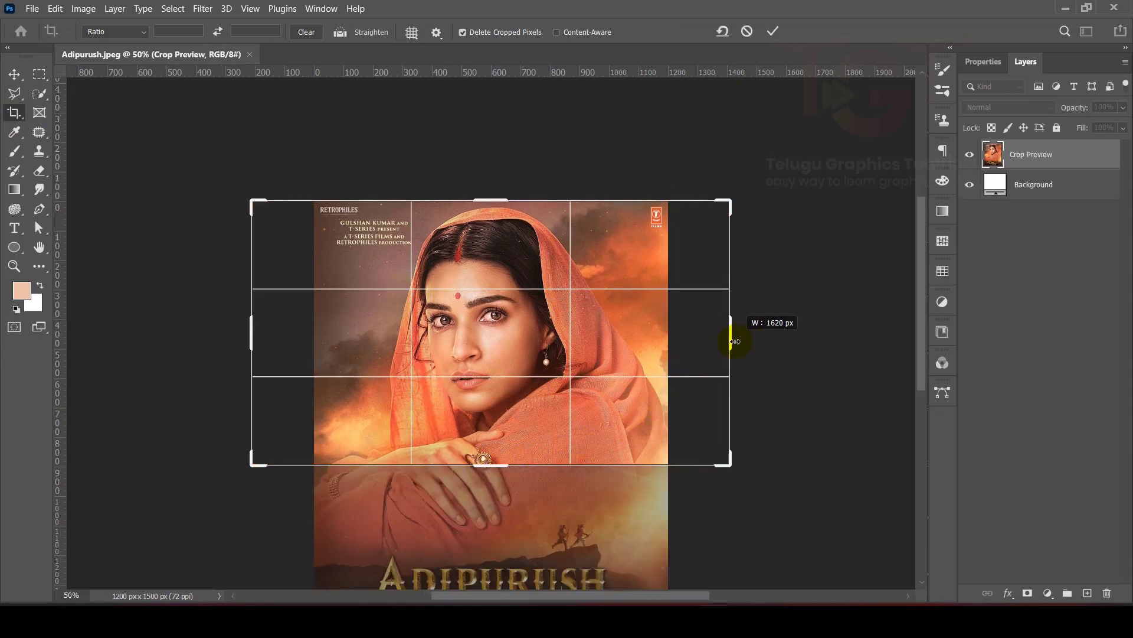
{"action": "left_click", "coordinate": [773, 31]}
{"action": "key", "text": "v"}
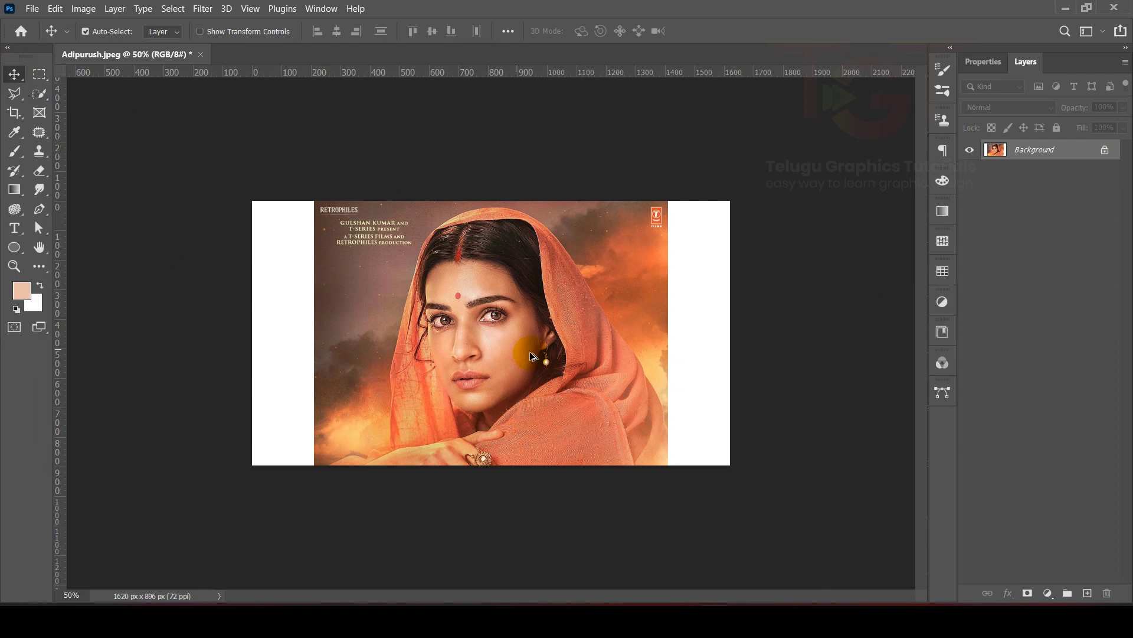
{"action": "key", "text": "ctrl+0"}
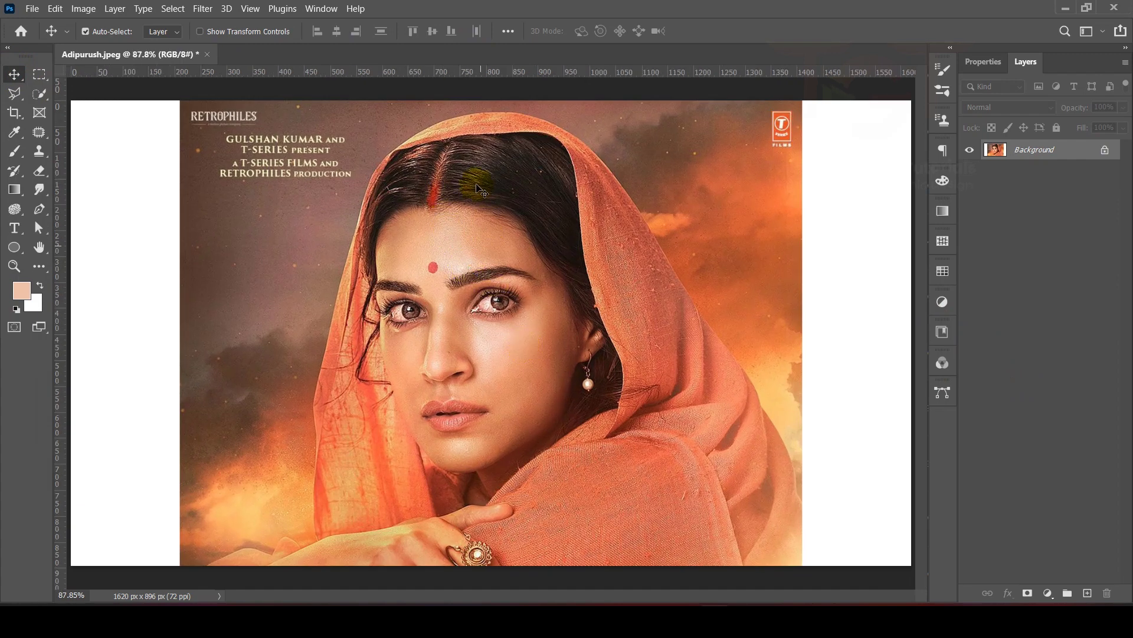
- Select the woman, including her orange veil and hand, with the Quick Selection tool, refining the selection along the veil's edges
{"action": "left_click", "coordinate": [31, 97]}
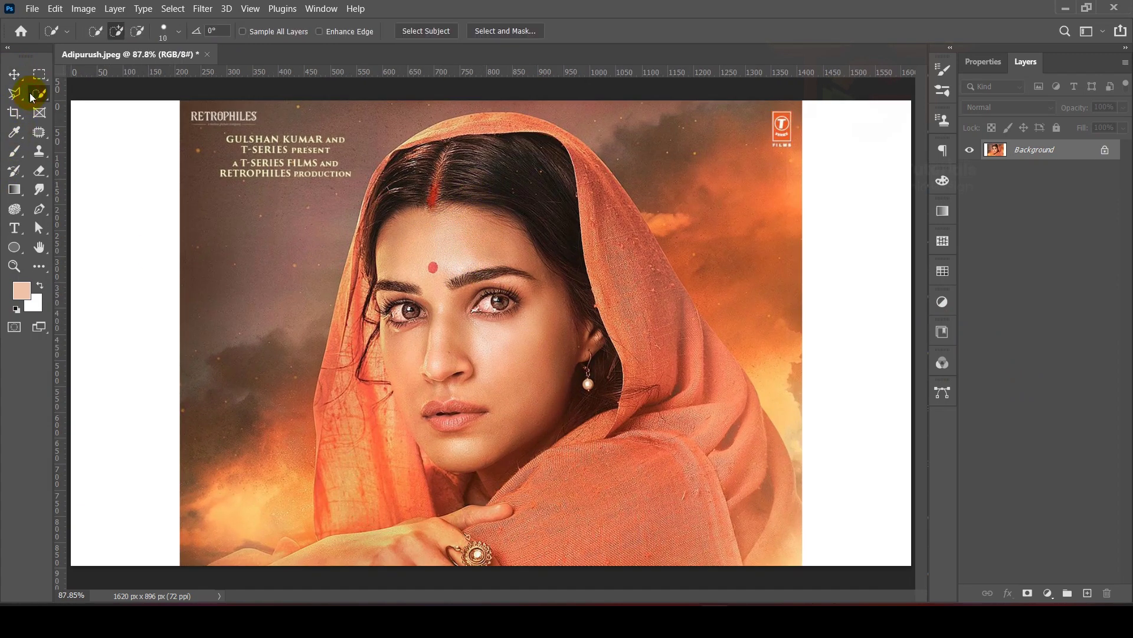
{"action": "left_click", "coordinate": [117, 106]}
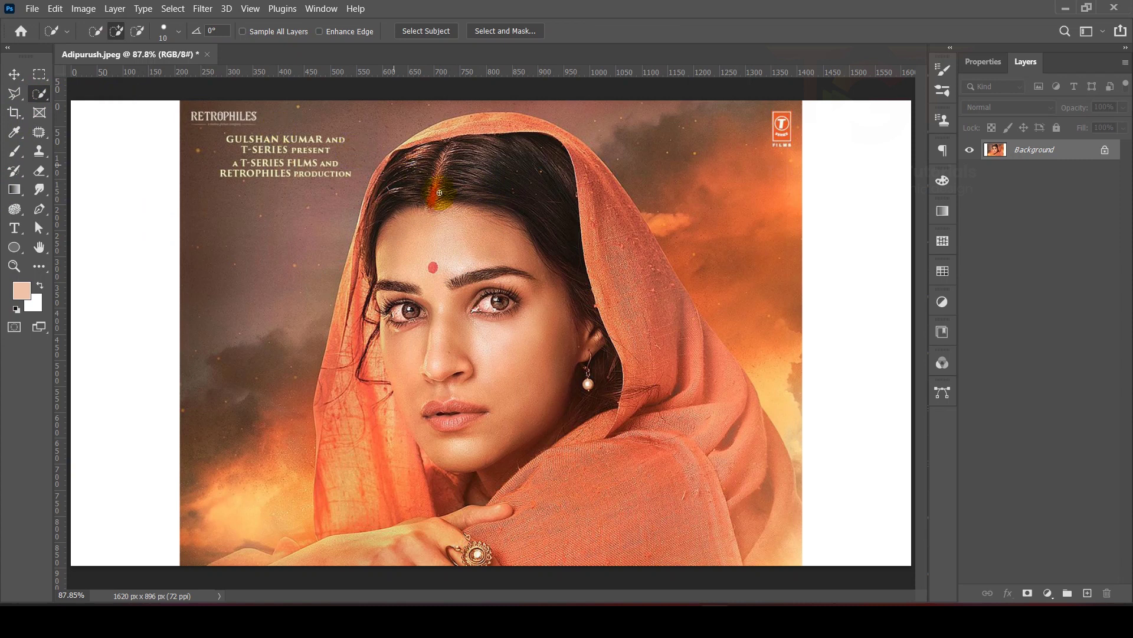
{"action": "mouse_move", "coordinate": [445, 165]}
{"action": "left_mouse_down"}
{"action": "mouse_move", "coordinate": [549, 138]}
{"action": "mouse_move", "coordinate": [576, 154]}
{"action": "mouse_move", "coordinate": [706, 470]}
{"action": "mouse_move", "coordinate": [694, 507]}
{"action": "mouse_move", "coordinate": [406, 530]}
{"action": "mouse_move", "coordinate": [353, 483]}
{"action": "mouse_move", "coordinate": [472, 266]}
{"action": "left_mouse_up"}
{"action": "key", "text": "alt"}
{"action": "scroll", "coordinate": [390, 128], "scroll_direction": "up", "scroll_amount": 6}
{"action": "left_click_drag", "start_coordinate": [330, 347], "coordinate": [376, 238]}
{"action": "scroll", "coordinate": [422, 337], "scroll_direction": "down", "scroll_amount": 4}
{"action": "scroll", "coordinate": [343, 438], "scroll_direction": "up", "scroll_amount": 7}
{"action": "left_click", "coordinate": [282, 417]}
{"action": "scroll", "coordinate": [823, 519], "scroll_direction": "down", "scroll_amount": 6}
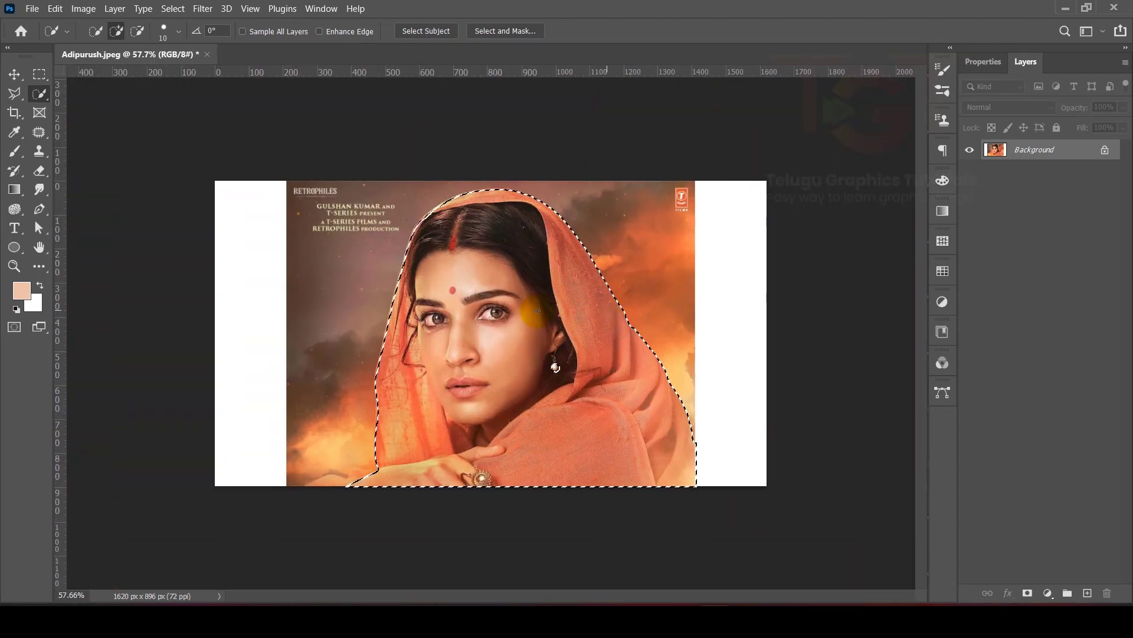
- Copy the selected woman to a new layer and check the cutout by briefly hiding the Background layer
{"action": "right_click", "coordinate": [517, 298]}
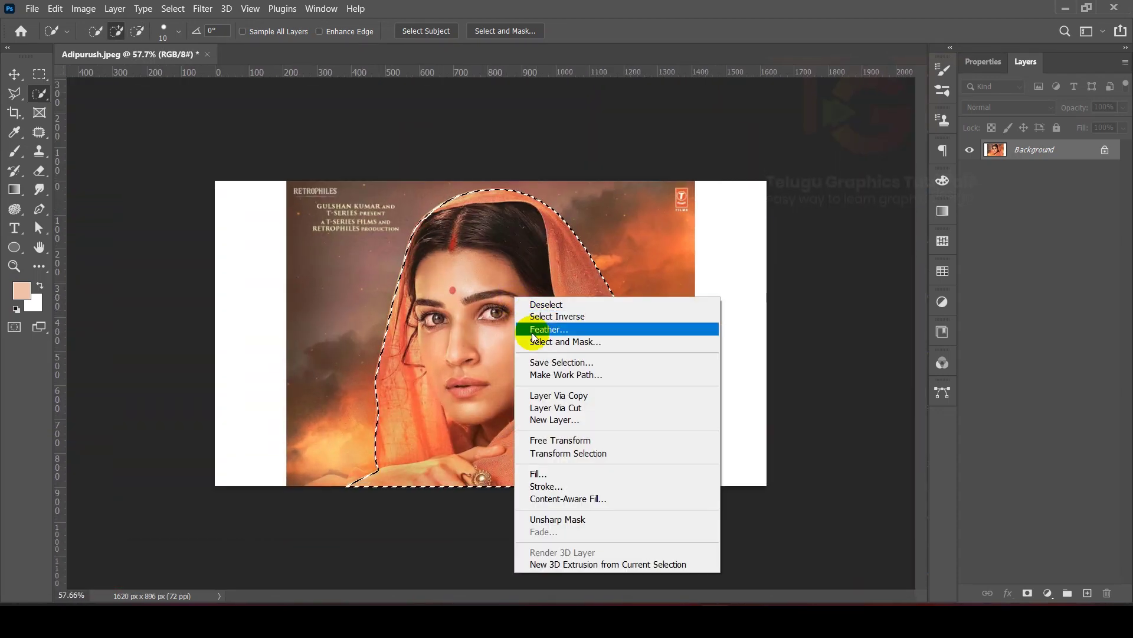
{"action": "left_click", "coordinate": [552, 397]}
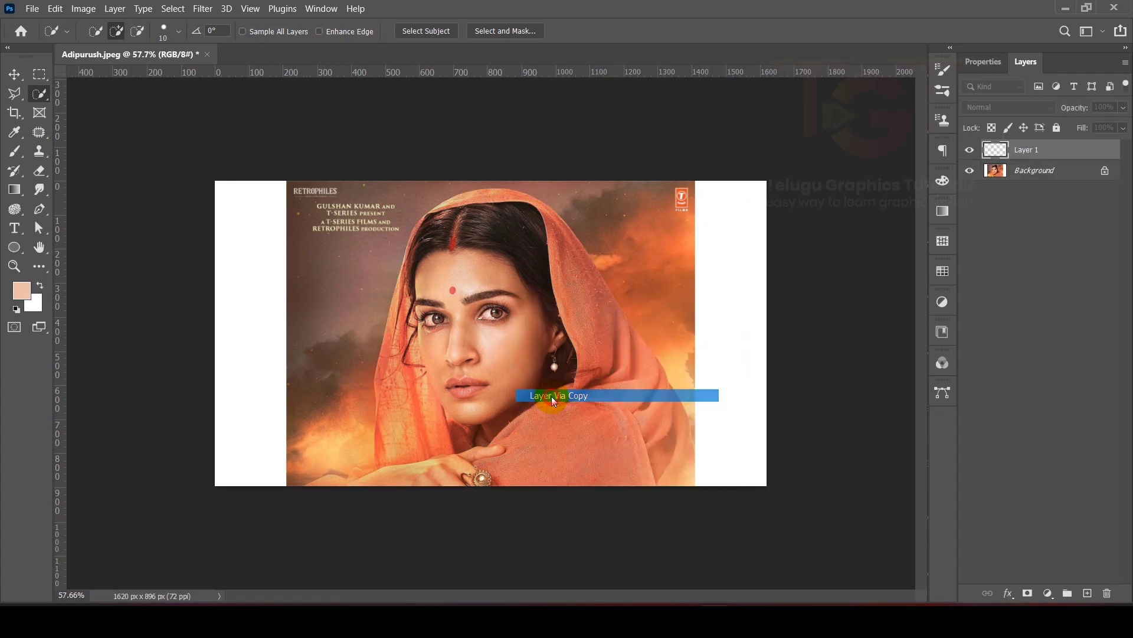
{"action": "left_click", "coordinate": [970, 171]}
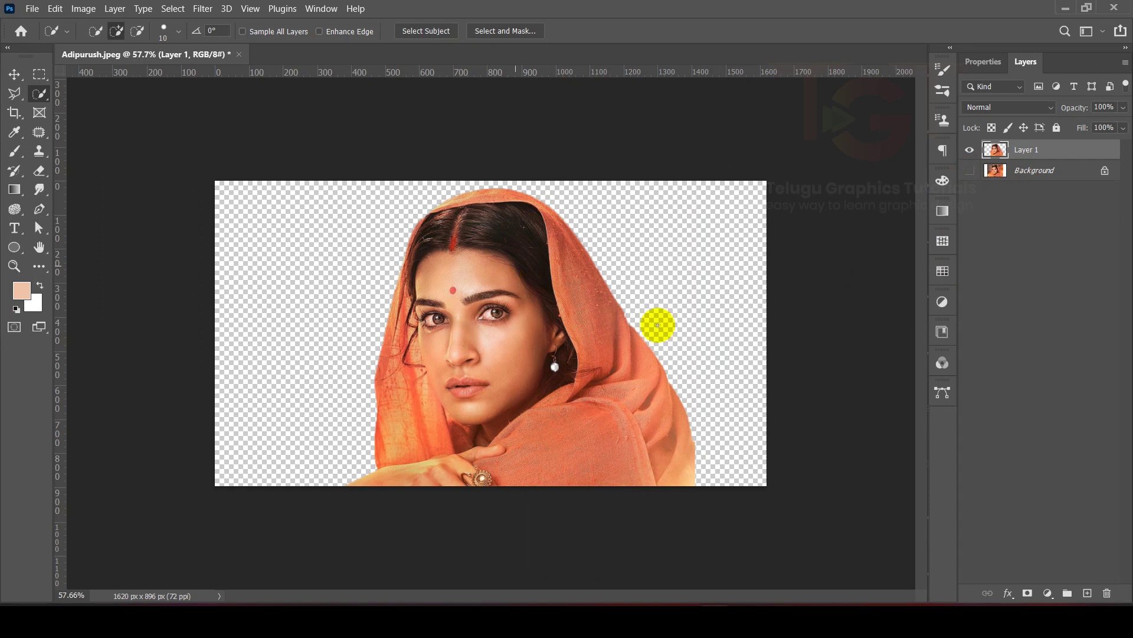
{"action": "left_click", "coordinate": [969, 173]}
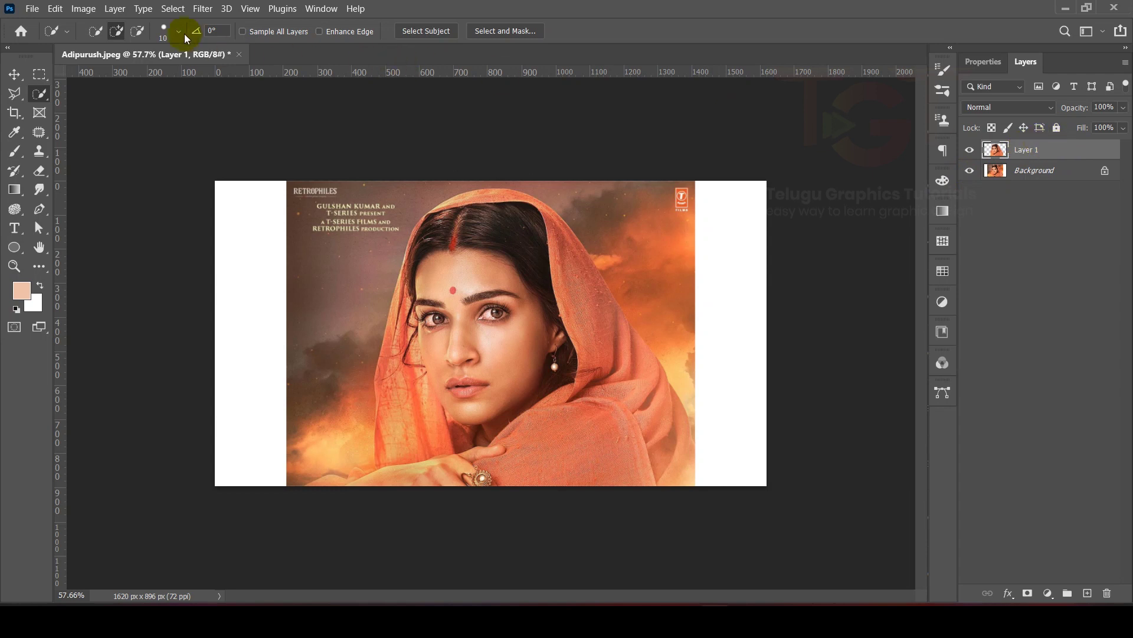
- Apply Levels to the cutout layer with a slightly raised input black, midtones at 1.13 and output black at 9
{"action": "left_click", "coordinate": [85, 8]}
{"action": "mouse_move", "coordinate": [215, 43]}
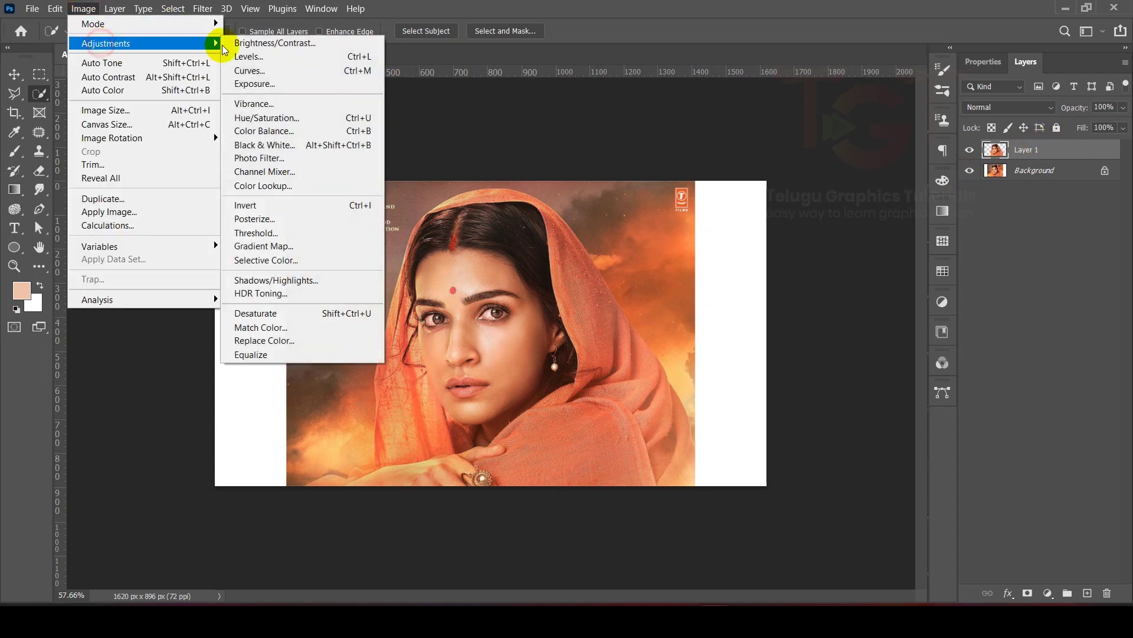
{"action": "left_click", "coordinate": [263, 57]}
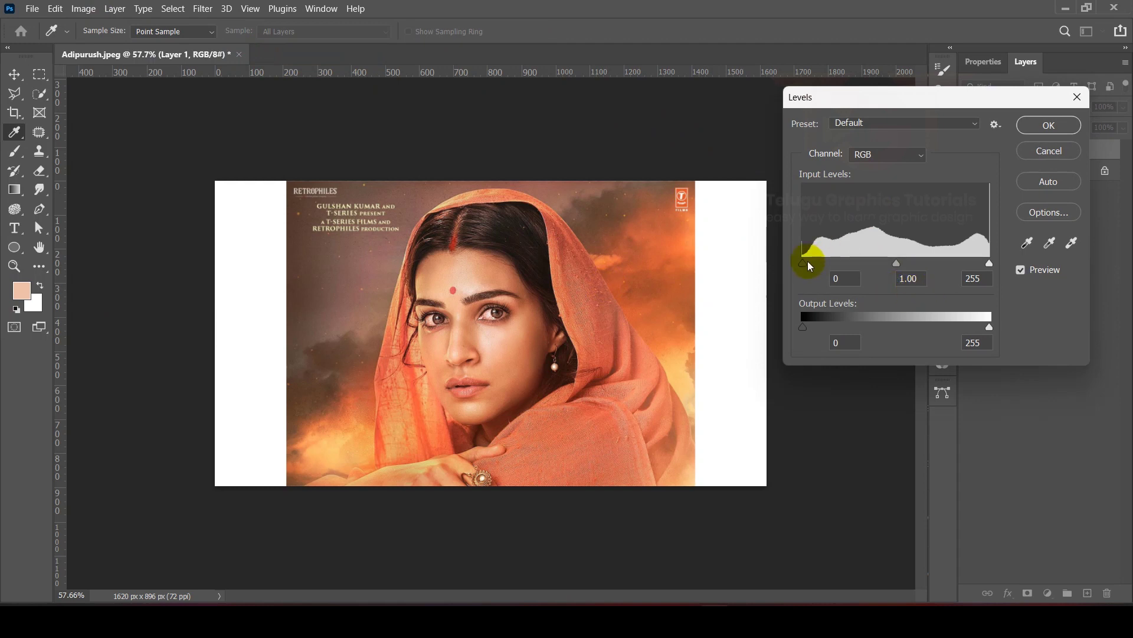
{"action": "scroll", "coordinate": [504, 297], "scroll_direction": "up", "scroll_amount": 5}
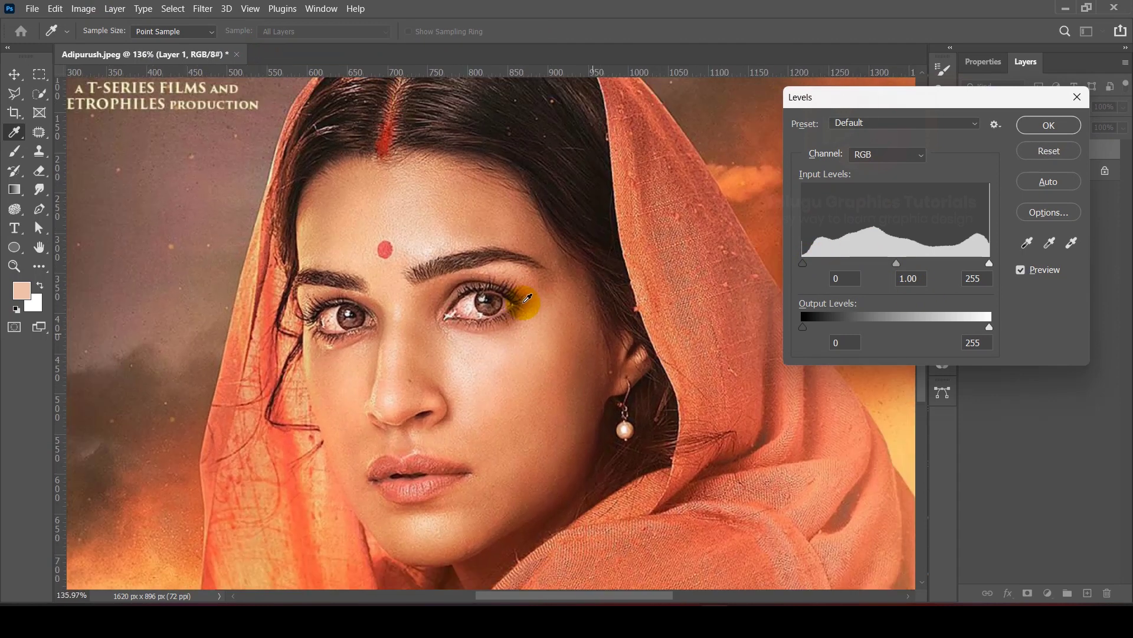
{"action": "left_click_drag", "start_coordinate": [809, 267], "coordinate": [813, 267]}
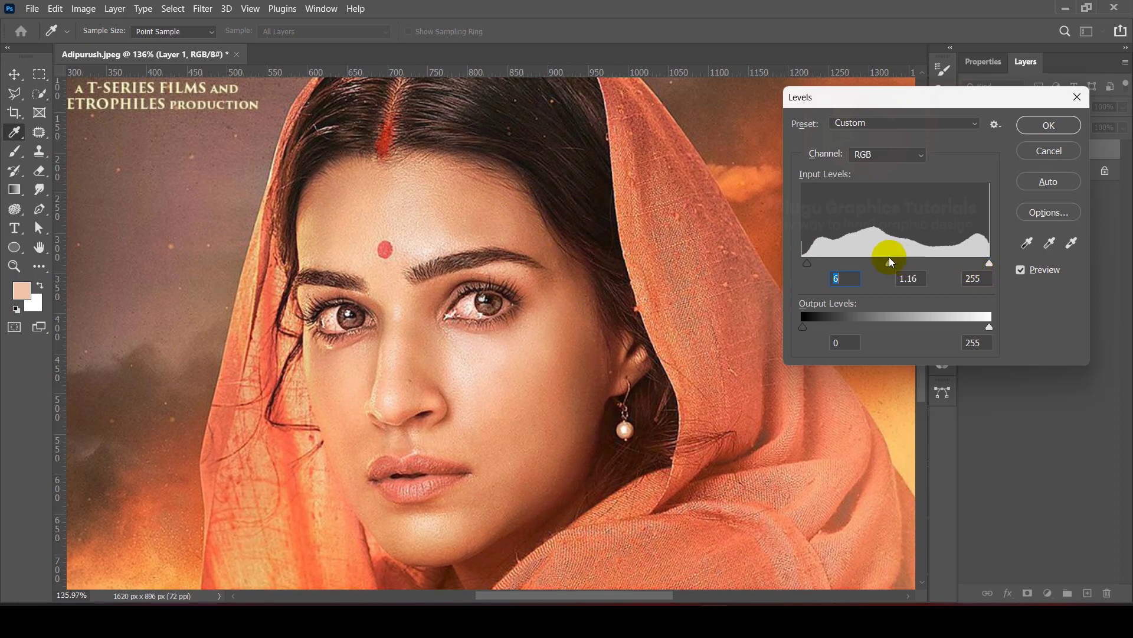
{"action": "left_click", "coordinate": [892, 263]}
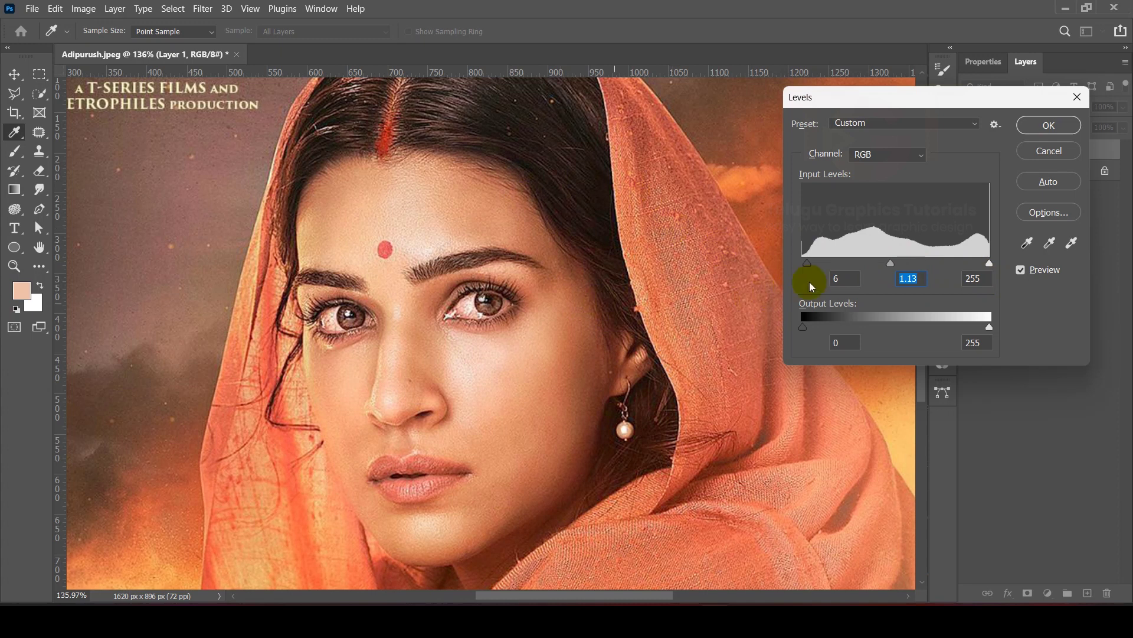
{"action": "left_click_drag", "start_coordinate": [804, 328], "coordinate": [815, 332]}
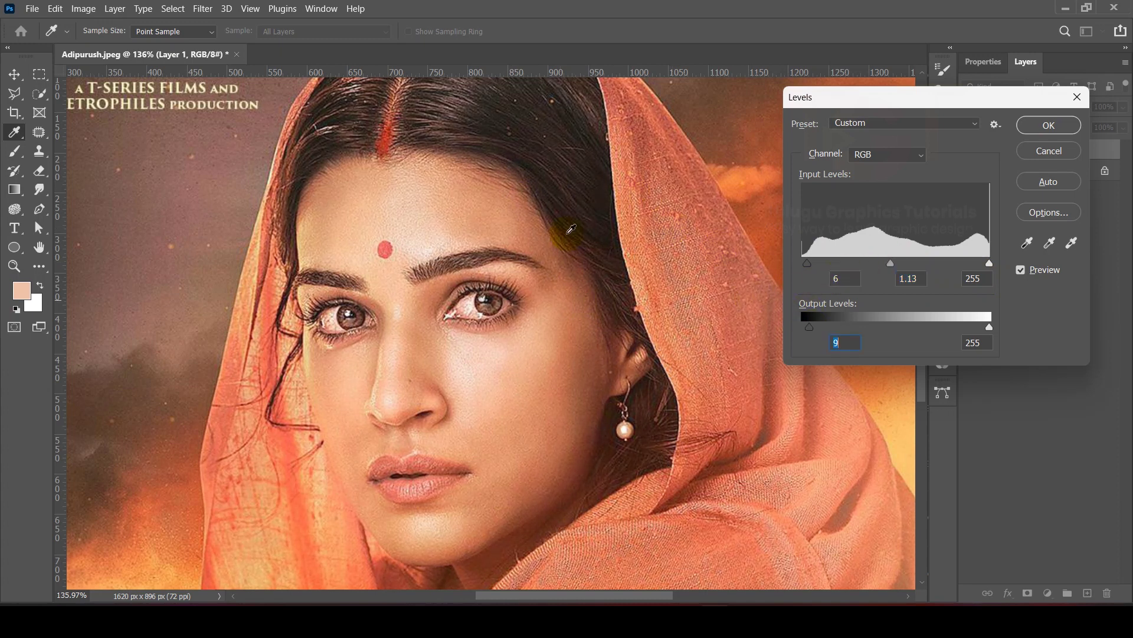
{"action": "left_click_drag", "start_coordinate": [808, 263], "coordinate": [805, 272]}
{"action": "left_click", "coordinate": [1044, 124]}
{"action": "key", "text": "w"}
{"action": "key", "text": "ctrl+0"}
{"action": "key", "text": "v"}
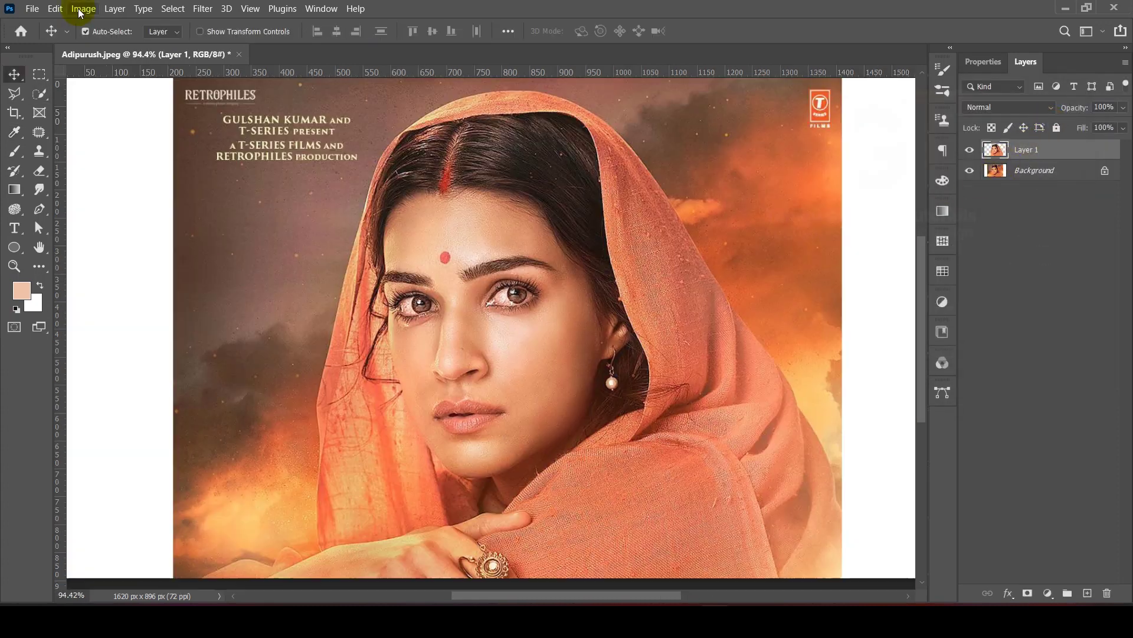
- Apply an RGB Curves adjustment to the cutout with a shadow point at input 64, output 65, a slightly lowered midpoint, and highlights at 192, 164
{"action": "left_click", "coordinate": [83, 8]}
{"action": "mouse_move", "coordinate": [119, 42]}
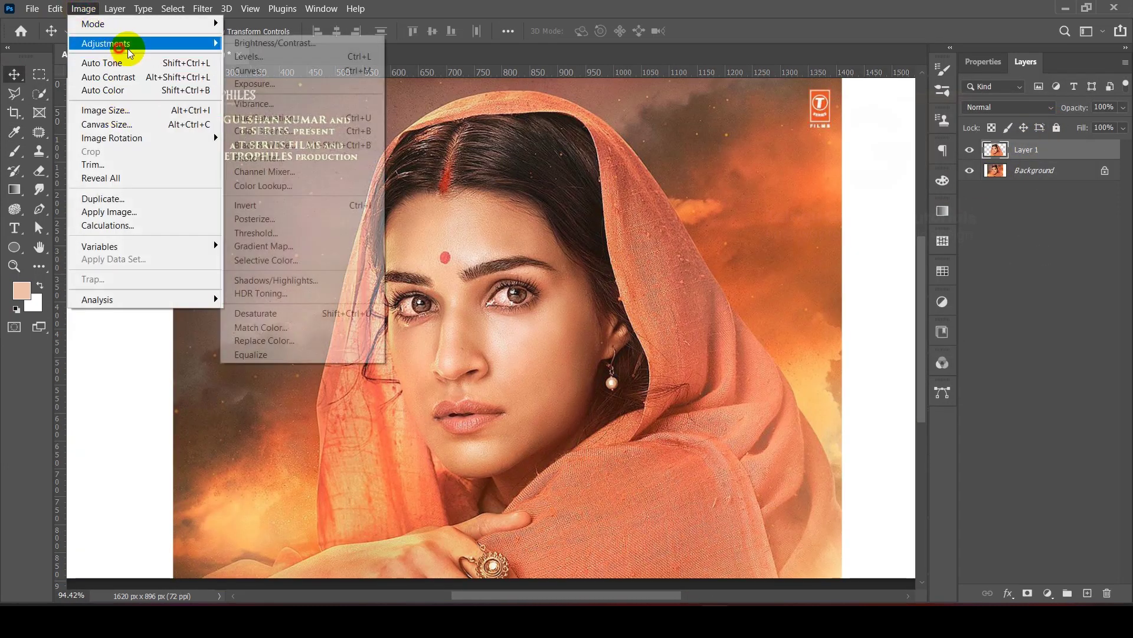
{"action": "left_click", "coordinate": [296, 66]}
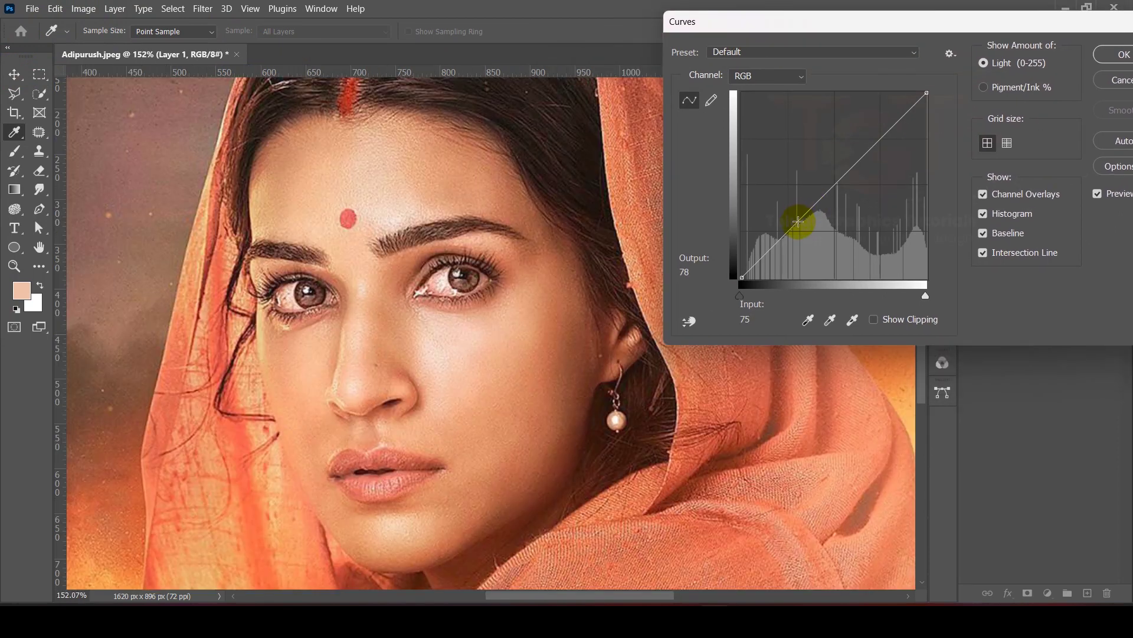
{"action": "left_click", "coordinate": [800, 223]}
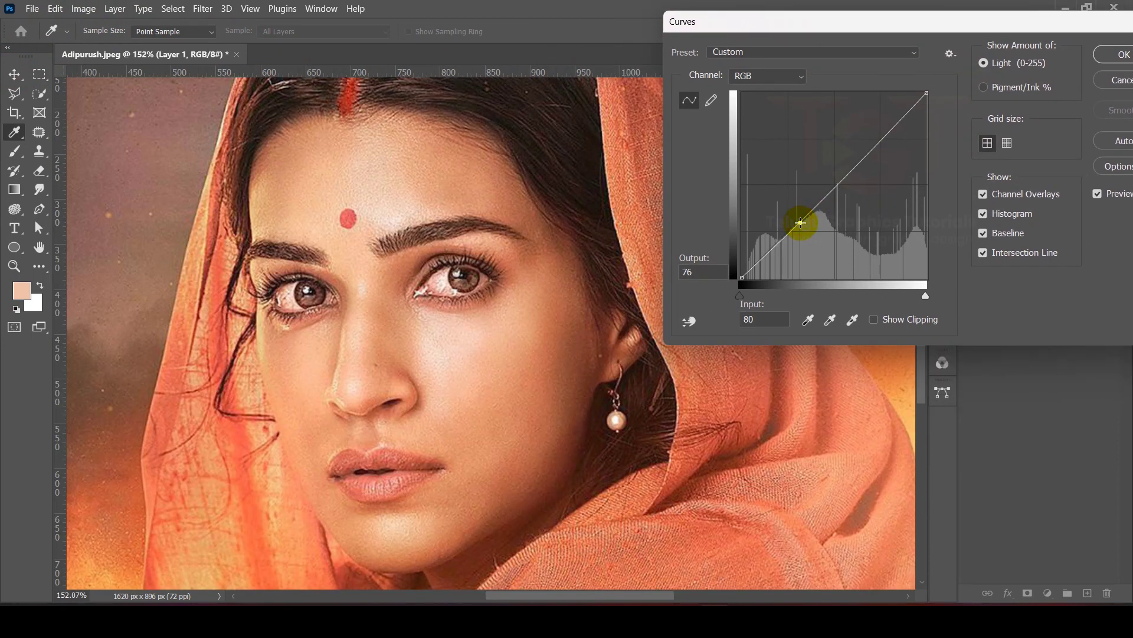
{"action": "mouse_move", "coordinate": [800, 224]}
{"action": "left_mouse_down"}
{"action": "mouse_move", "coordinate": [805, 235]}
{"action": "mouse_move", "coordinate": [789, 230]}
{"action": "left_mouse_up"}
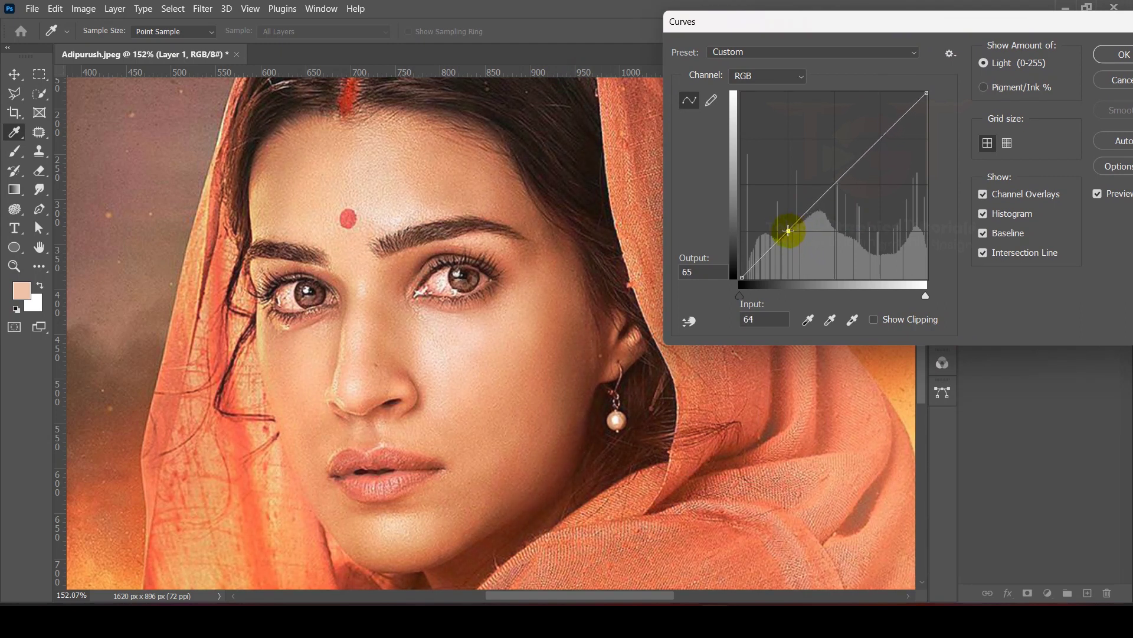
{"action": "left_click_drag", "start_coordinate": [835, 185], "coordinate": [838, 189]}
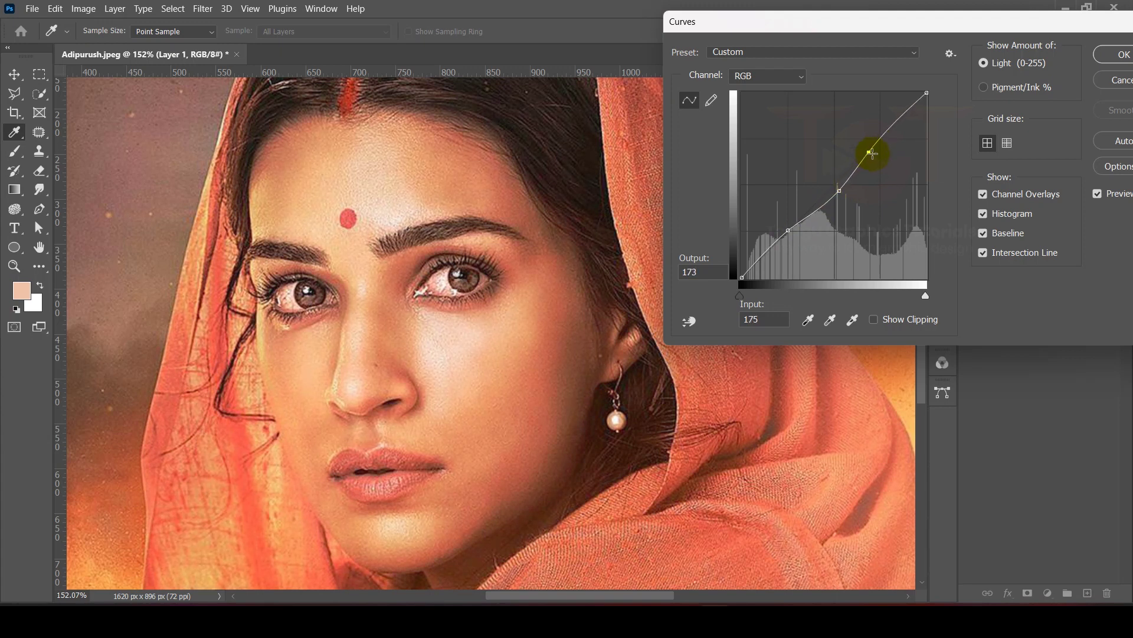
{"action": "left_click_drag", "start_coordinate": [872, 154], "coordinate": [880, 159]}
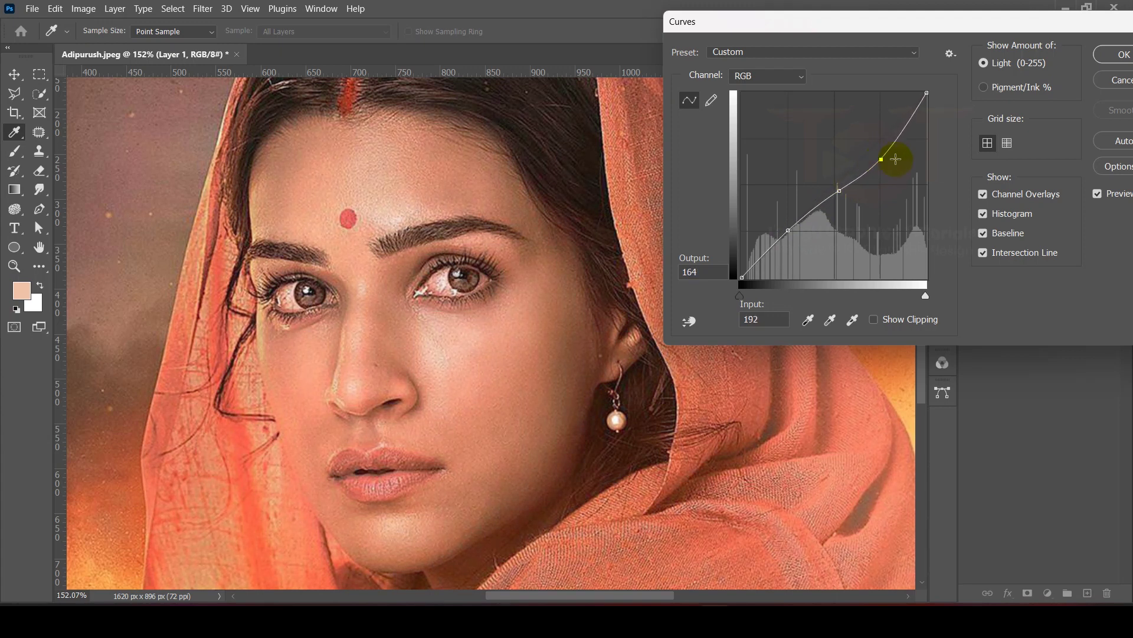
{"action": "left_click_drag", "start_coordinate": [919, 22], "coordinate": [815, 35]}
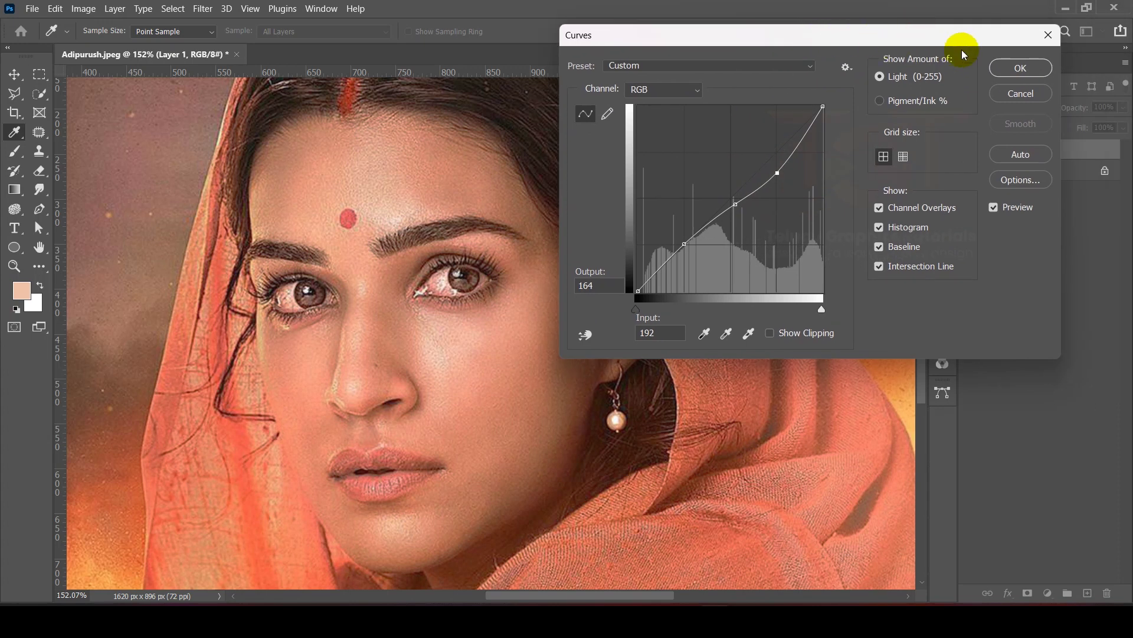
{"action": "left_click", "coordinate": [1020, 68]}
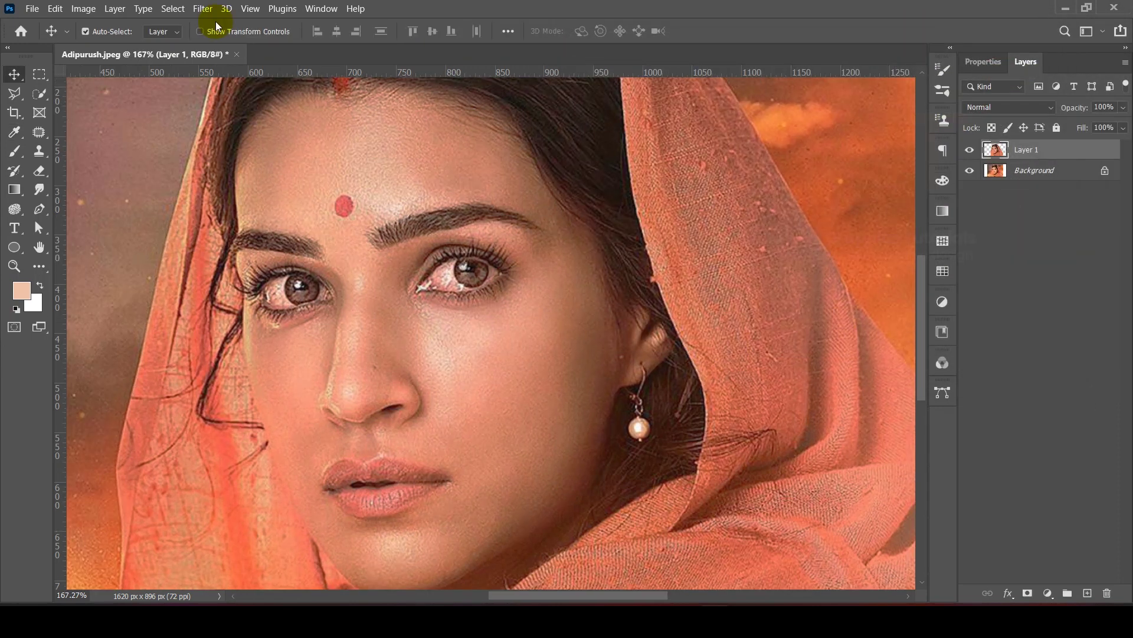
- Sharpen the cutout layer using Unsharp Mask with amount 50%, radius 17 pixels and threshold 0
{"action": "left_click", "coordinate": [204, 10]}
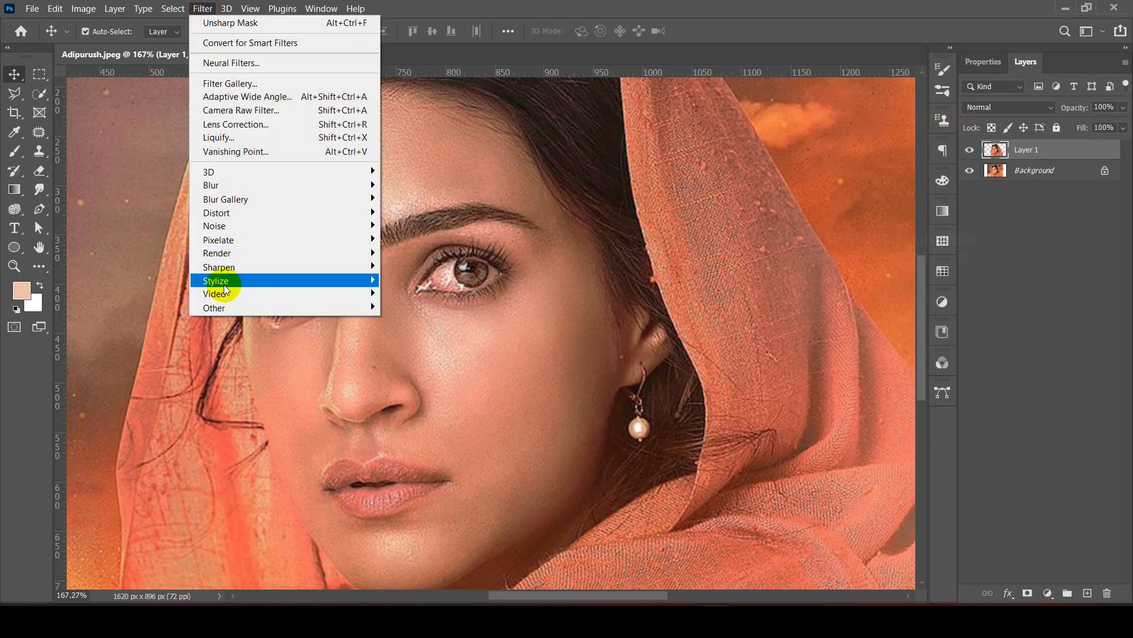
{"action": "mouse_move", "coordinate": [236, 267]}
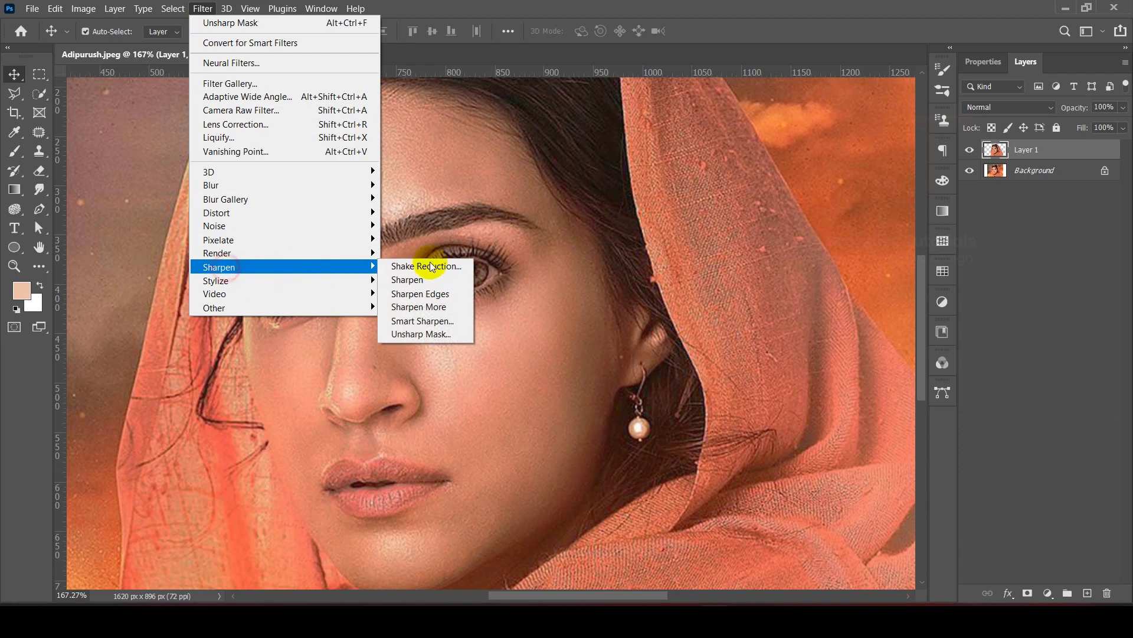
{"action": "left_click", "coordinate": [409, 334]}
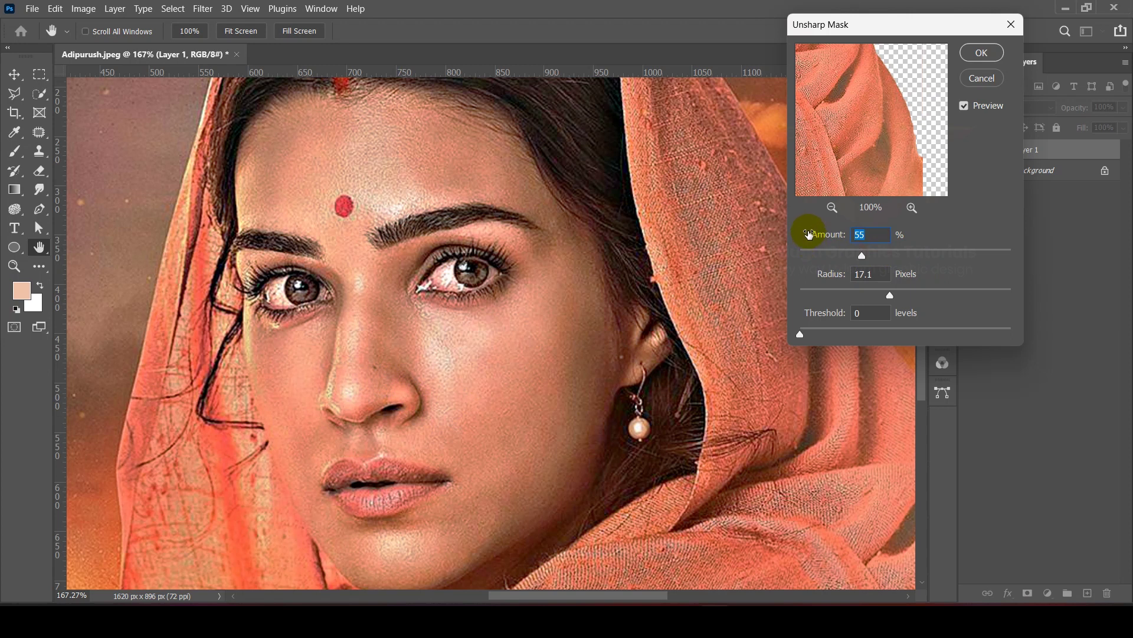
{"action": "type", "text": "0"}
{"action": "left_click", "coordinate": [881, 271]}
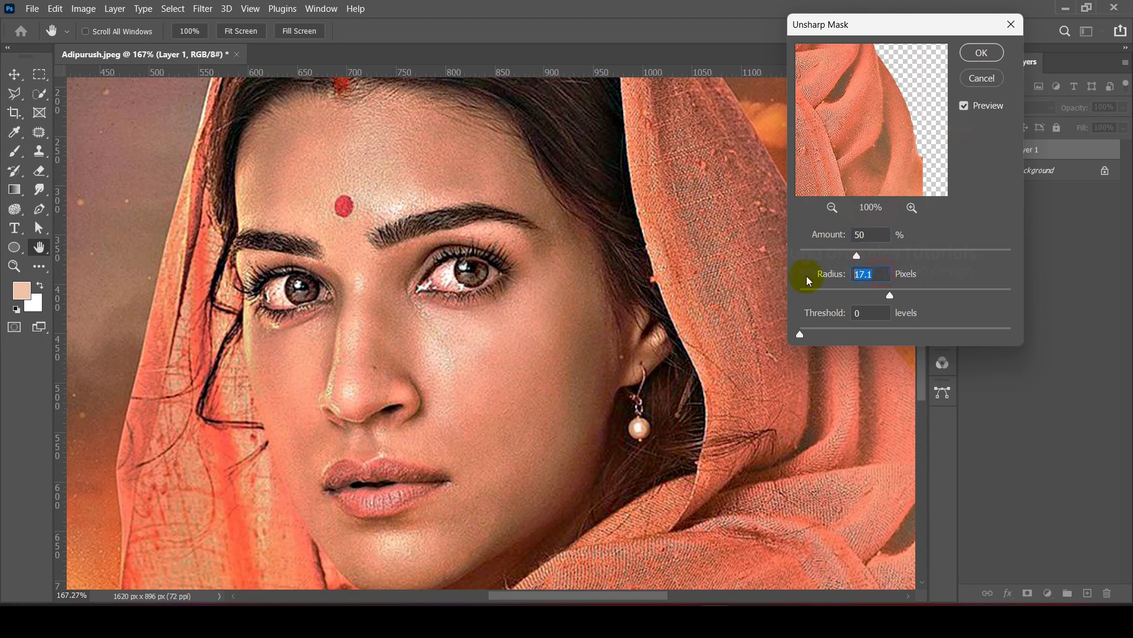
{"action": "type", "text": "17"}
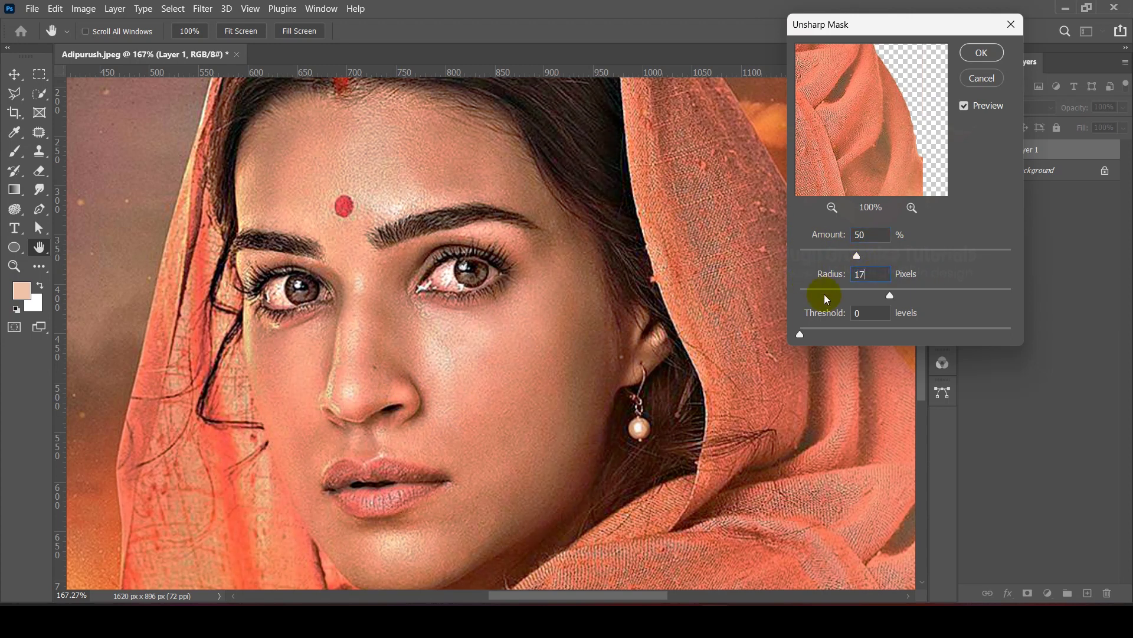
{"action": "left_click", "coordinate": [981, 53]}
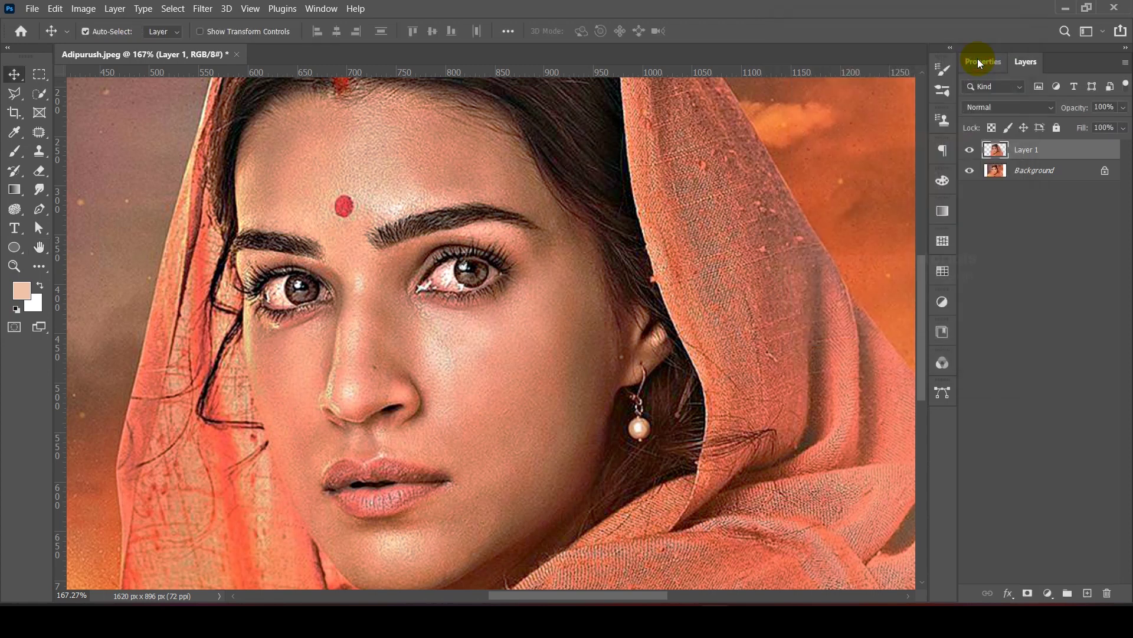
- Rename the cutout layer "main" and duplicate it
{"action": "left_click", "coordinate": [1040, 146]}
{"action": "type", "text": "main"}
{"action": "key", "text": "Return"}
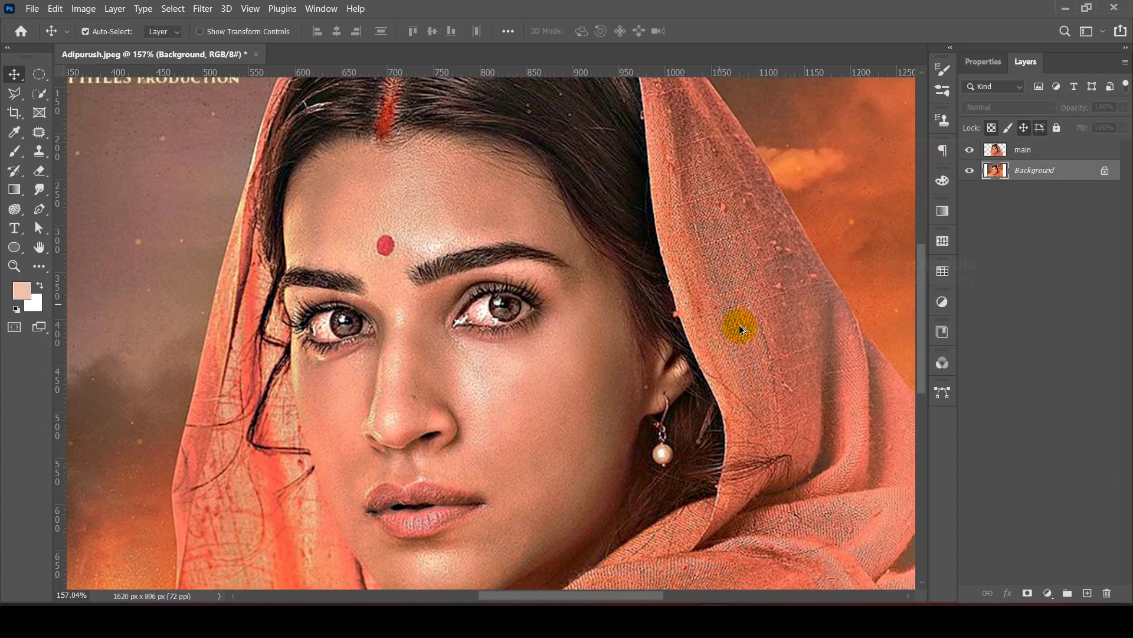
{"action": "left_click_drag", "start_coordinate": [1015, 155], "coordinate": [1090, 592]}
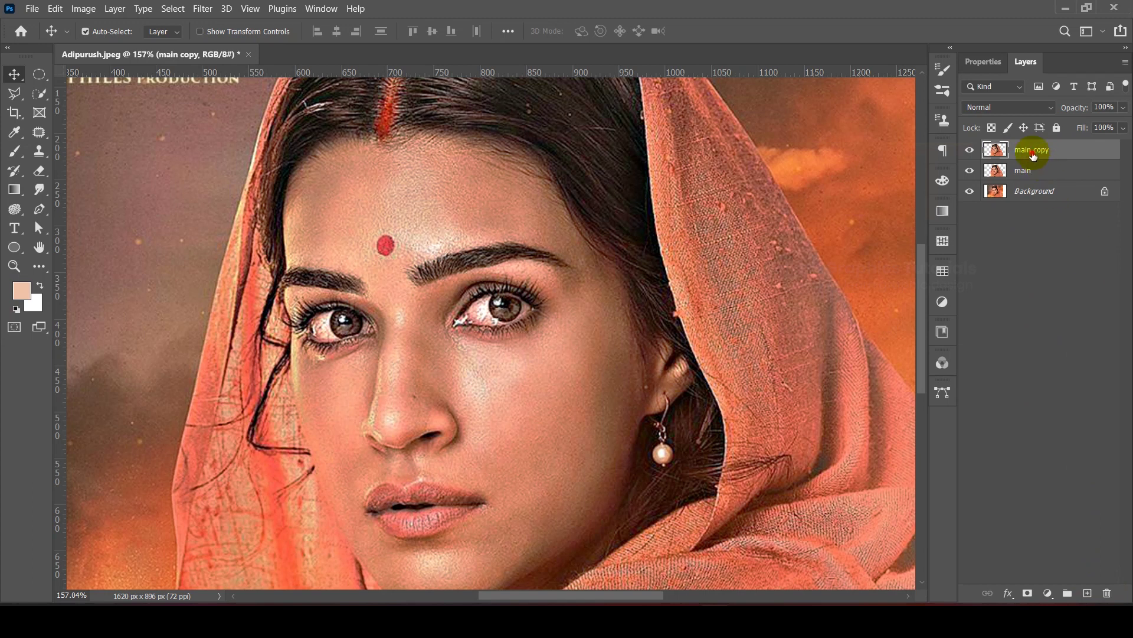
- Rename the duplicate layer "spare" and move it below the main layer
{"action": "key", "text": "Return"}
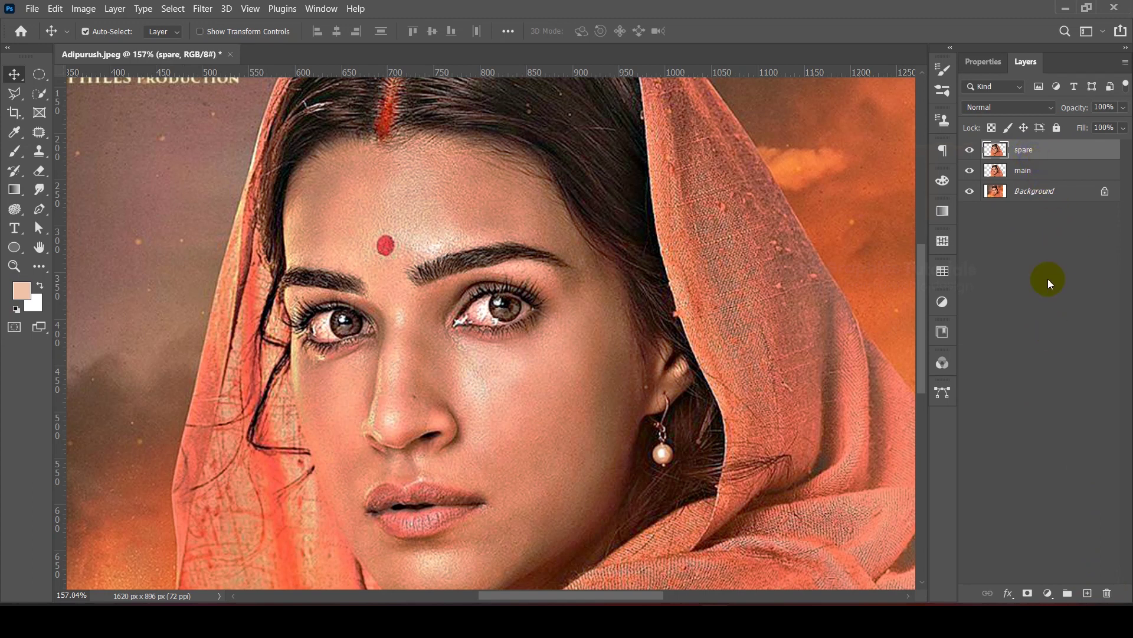
{"action": "left_click_drag", "start_coordinate": [1020, 159], "coordinate": [975, 188]}
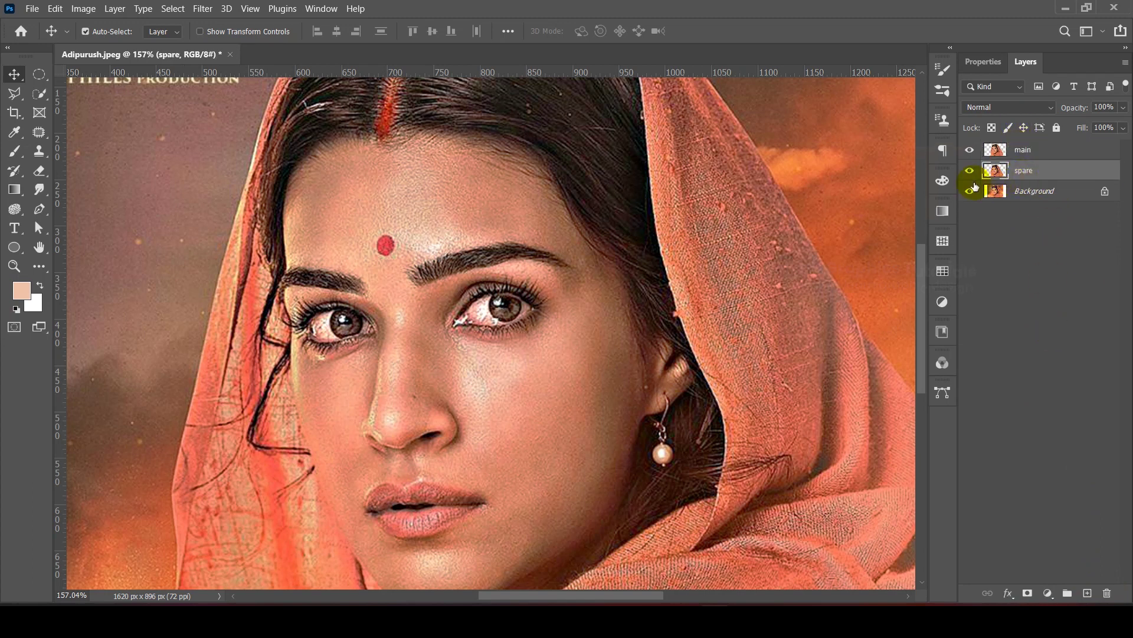
- Hide the spare and Background layers and make main the active layer
{"action": "left_click", "coordinate": [965, 192]}
{"action": "scroll", "coordinate": [770, 221], "scroll_direction": "down", "scroll_amount": 6}
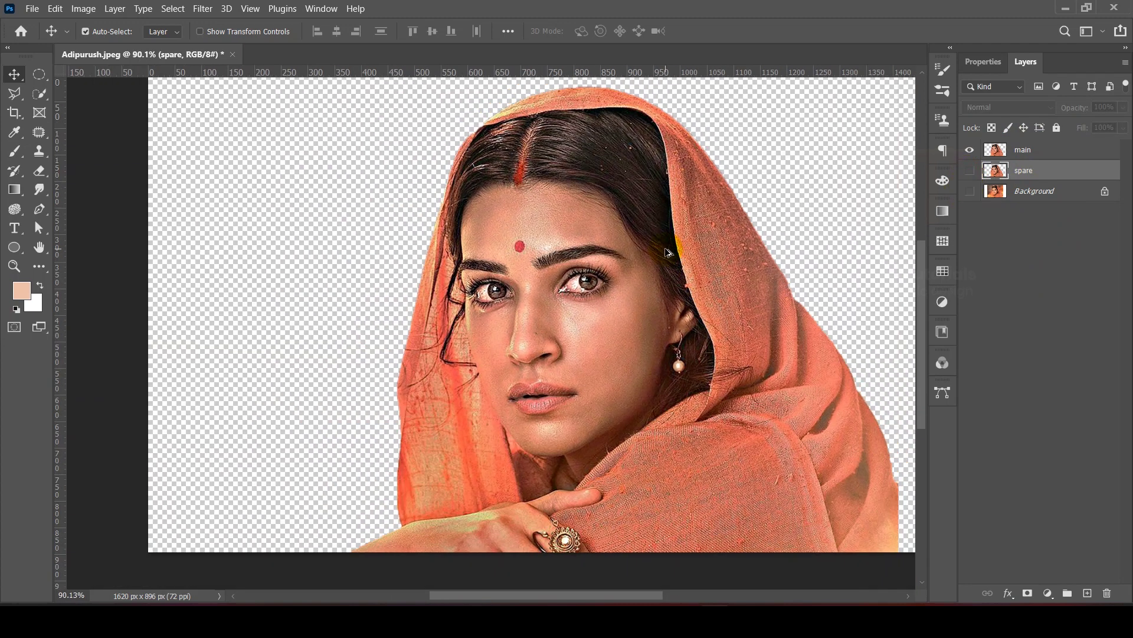
{"action": "scroll", "coordinate": [521, 205], "scroll_direction": "up", "scroll_amount": 4}
{"action": "left_click", "coordinate": [1048, 150]}
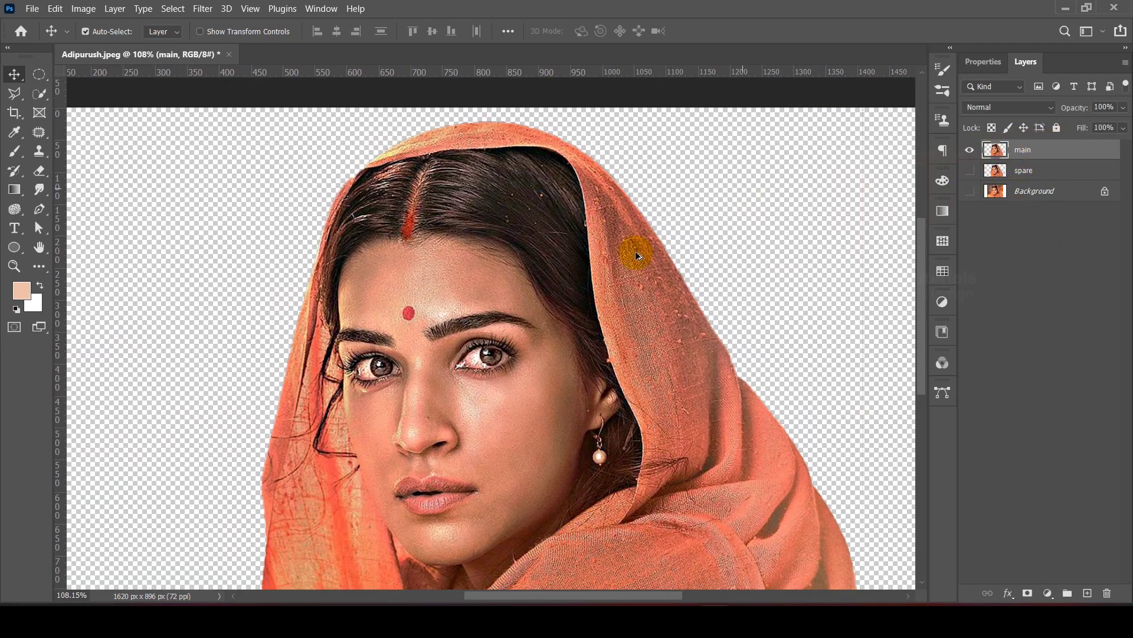
- Remove the red bindi from the forehead by patching it with clean skin nearby using the Patch Tool
{"action": "scroll", "coordinate": [421, 335], "scroll_direction": "up", "scroll_amount": 5}
{"action": "scroll", "coordinate": [458, 307], "scroll_direction": "up", "scroll_amount": 3}
{"action": "left_click_drag", "start_coordinate": [463, 308], "coordinate": [538, 446]}
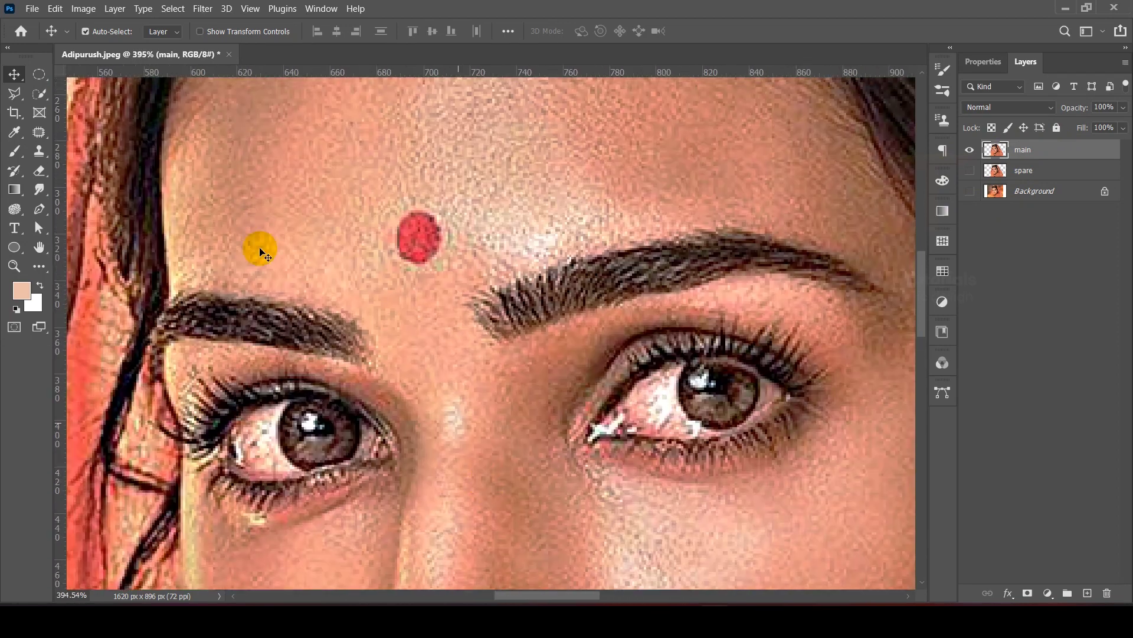
{"action": "right_click", "coordinate": [44, 136]}
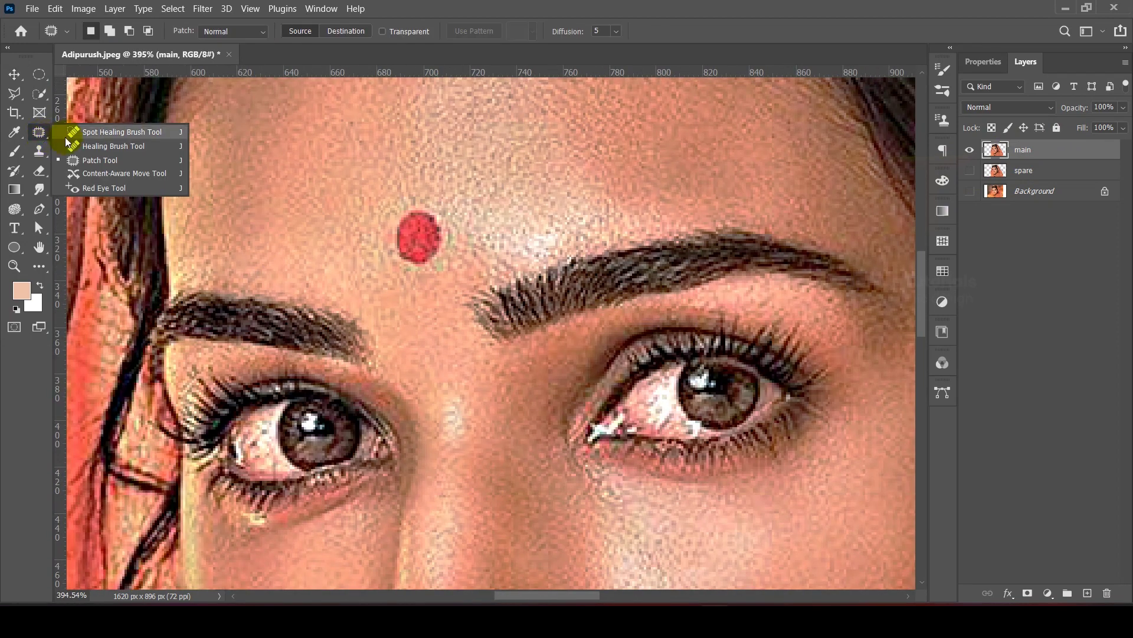
{"action": "left_click", "coordinate": [88, 160]}
{"action": "mouse_move", "coordinate": [405, 201]}
{"action": "left_mouse_down"}
{"action": "mouse_move", "coordinate": [391, 274]}
{"action": "mouse_move", "coordinate": [441, 277]}
{"action": "mouse_move", "coordinate": [472, 256]}
{"action": "mouse_move", "coordinate": [448, 207]}
{"action": "mouse_move", "coordinate": [398, 194]}
{"action": "mouse_move", "coordinate": [408, 212]}
{"action": "mouse_move", "coordinate": [516, 162]}
{"action": "left_mouse_up"}
- Patch out the small dark mole on the nose with clean skin from just above it
{"action": "scroll", "coordinate": [464, 181], "scroll_direction": "down", "scroll_amount": 3}
{"action": "scroll", "coordinate": [463, 519], "scroll_direction": "up", "scroll_amount": 3}
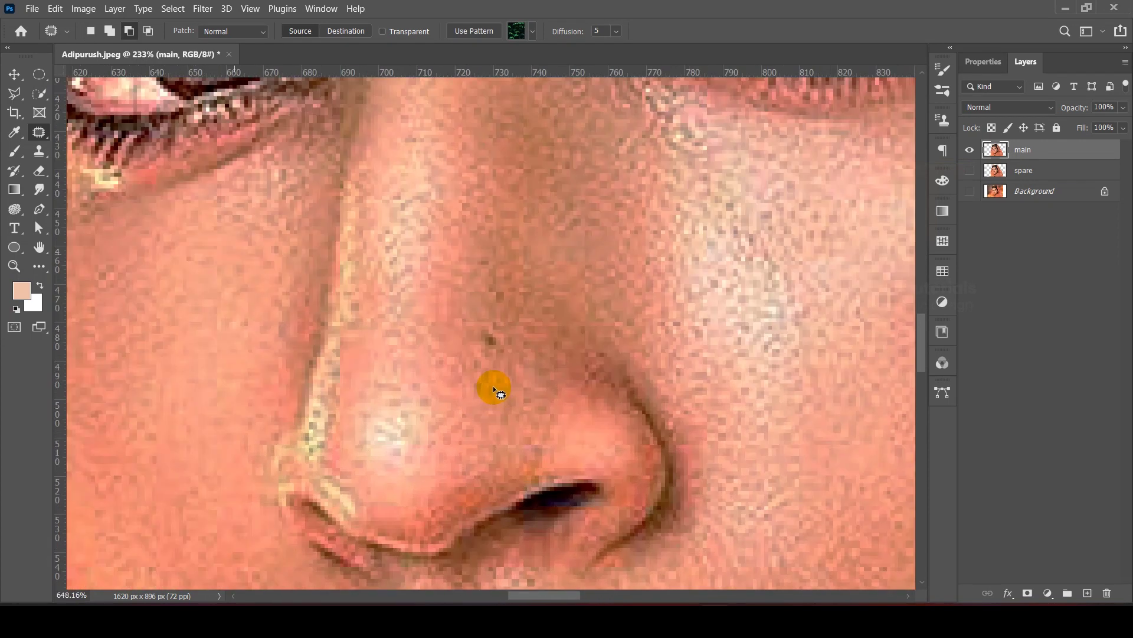
{"action": "mouse_move", "coordinate": [486, 317]}
{"action": "left_mouse_down"}
{"action": "mouse_move", "coordinate": [488, 354]}
{"action": "mouse_move", "coordinate": [508, 330]}
{"action": "mouse_move", "coordinate": [487, 317]}
{"action": "left_mouse_up"}
{"action": "left_click_drag", "start_coordinate": [483, 331], "coordinate": [504, 265]}
{"action": "scroll", "coordinate": [503, 286], "scroll_direction": "down", "scroll_amount": 4}
{"action": "scroll", "coordinate": [505, 293], "scroll_direction": "down", "scroll_amount": 3}
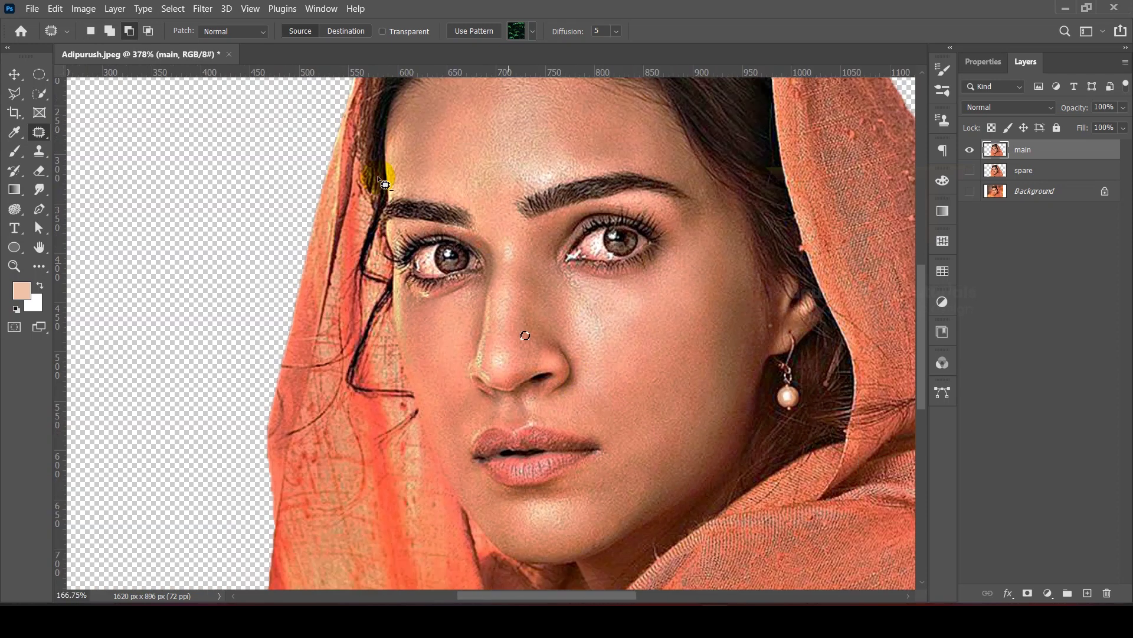
- Activate the Smudge Tool and choose the Smoothing Smudge Brush from the Digital-Painting-All-Brush set
{"action": "left_click", "coordinate": [18, 74]}
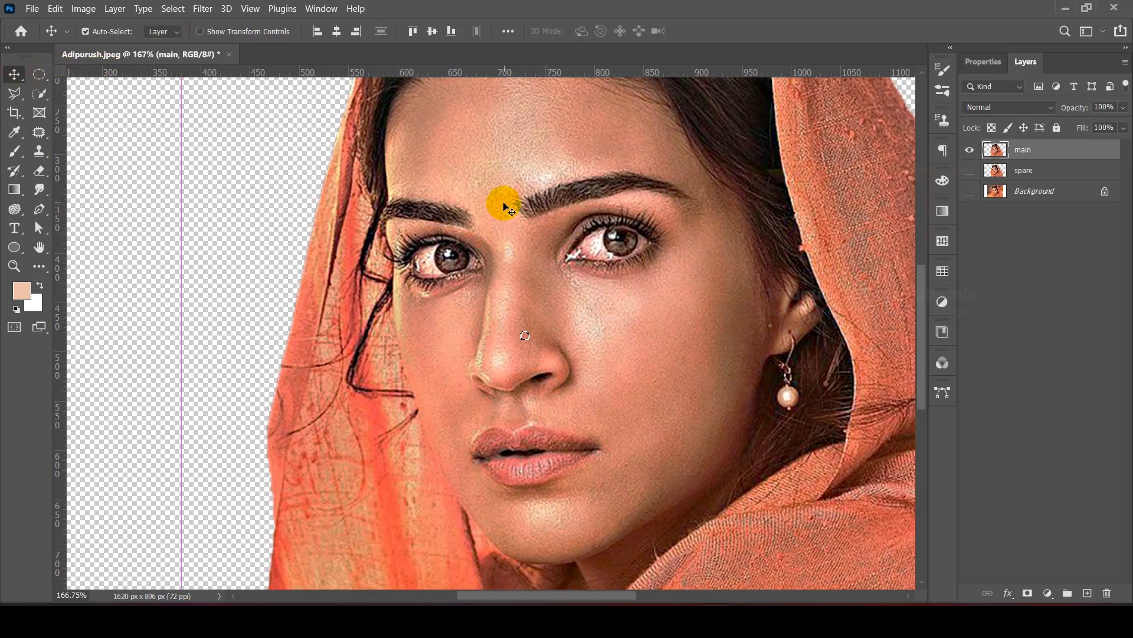
{"action": "left_click", "coordinate": [39, 189]}
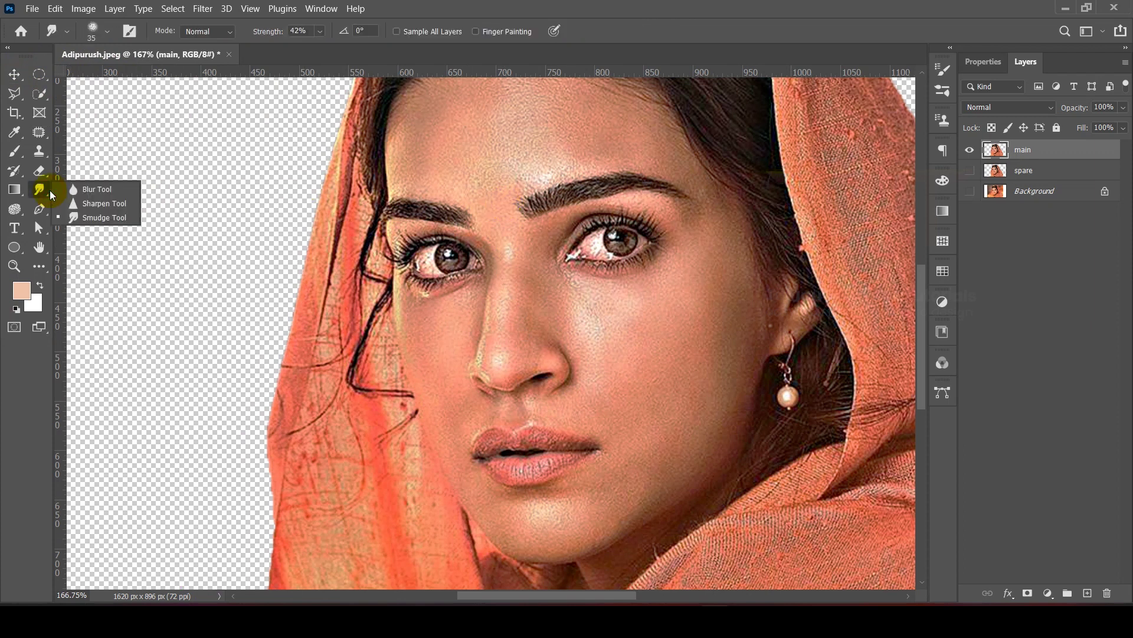
{"action": "left_click", "coordinate": [90, 218]}
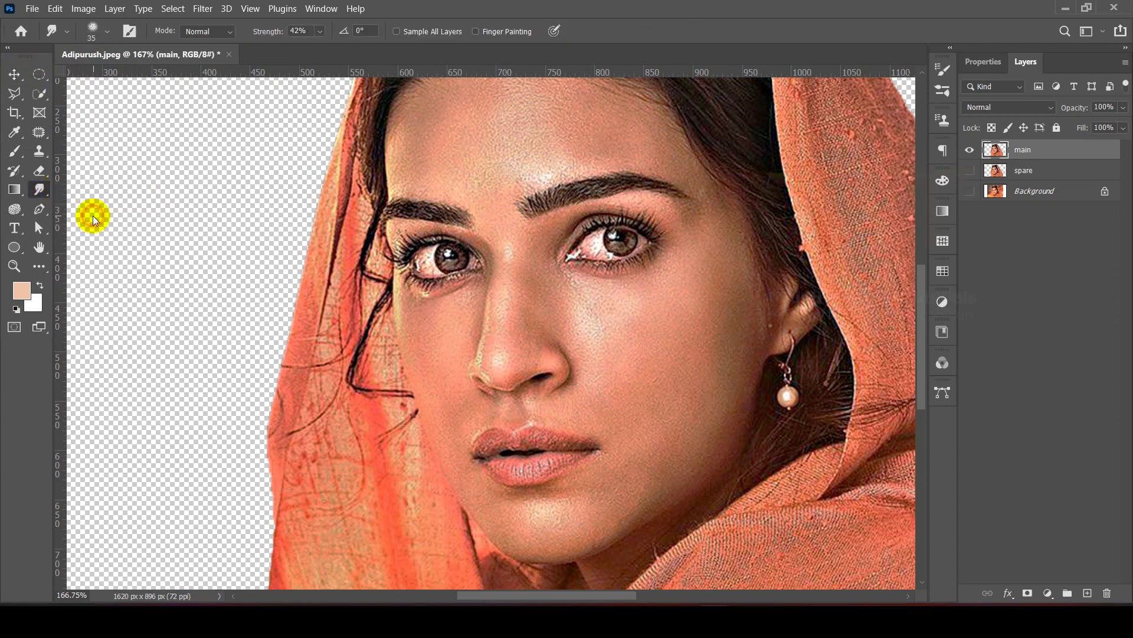
{"action": "left_click", "coordinate": [322, 8]}
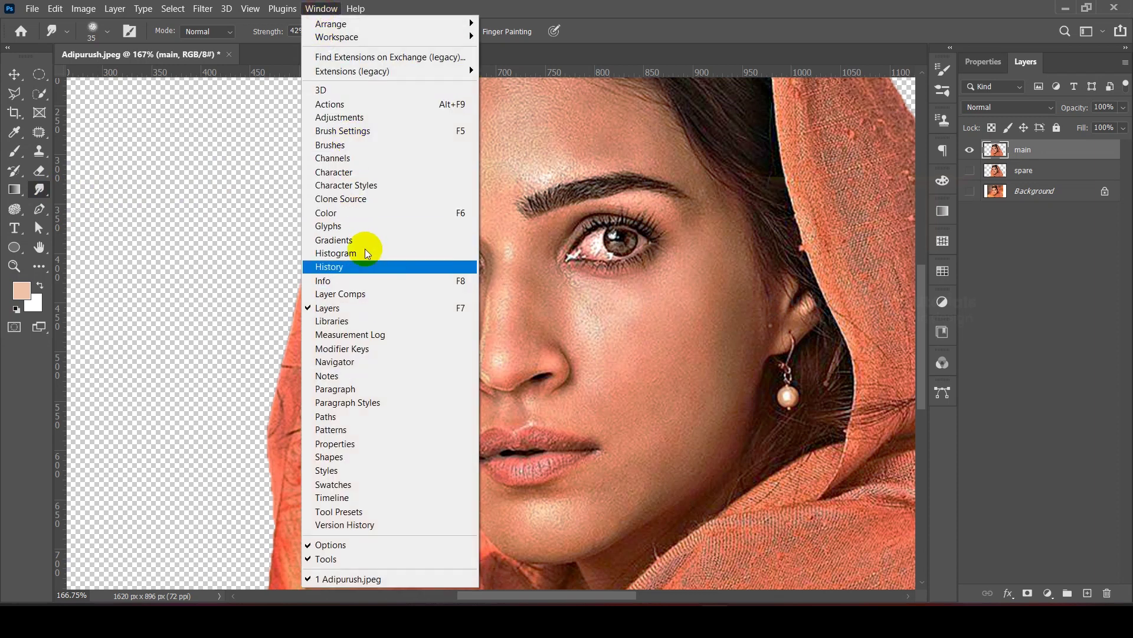
{"action": "left_click", "coordinate": [342, 144]}
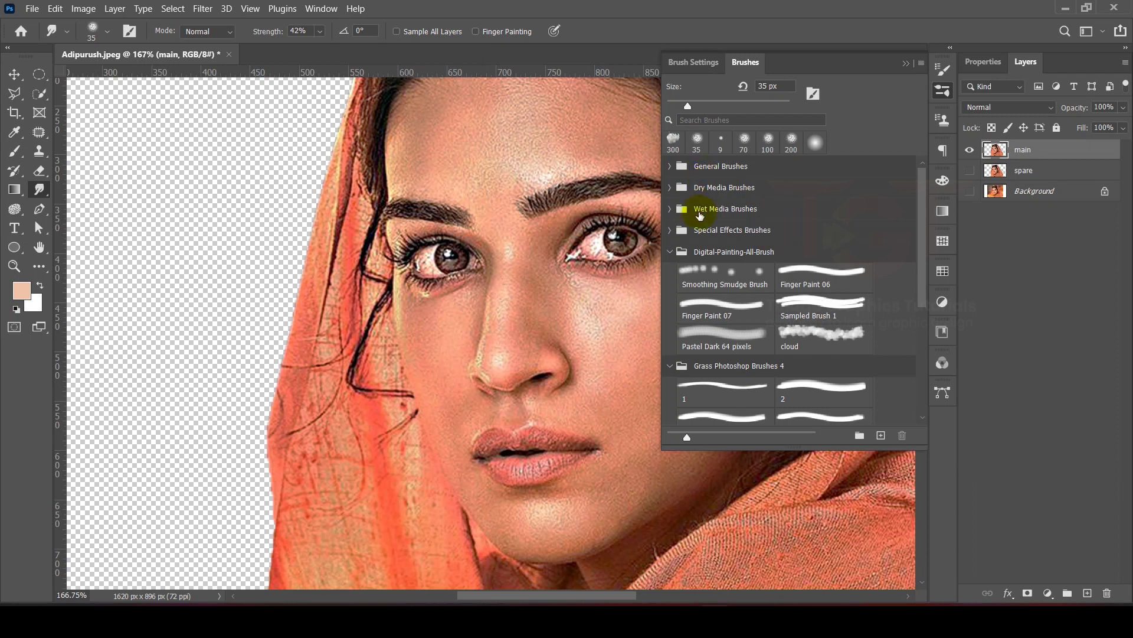
{"action": "left_click", "coordinate": [671, 252]}
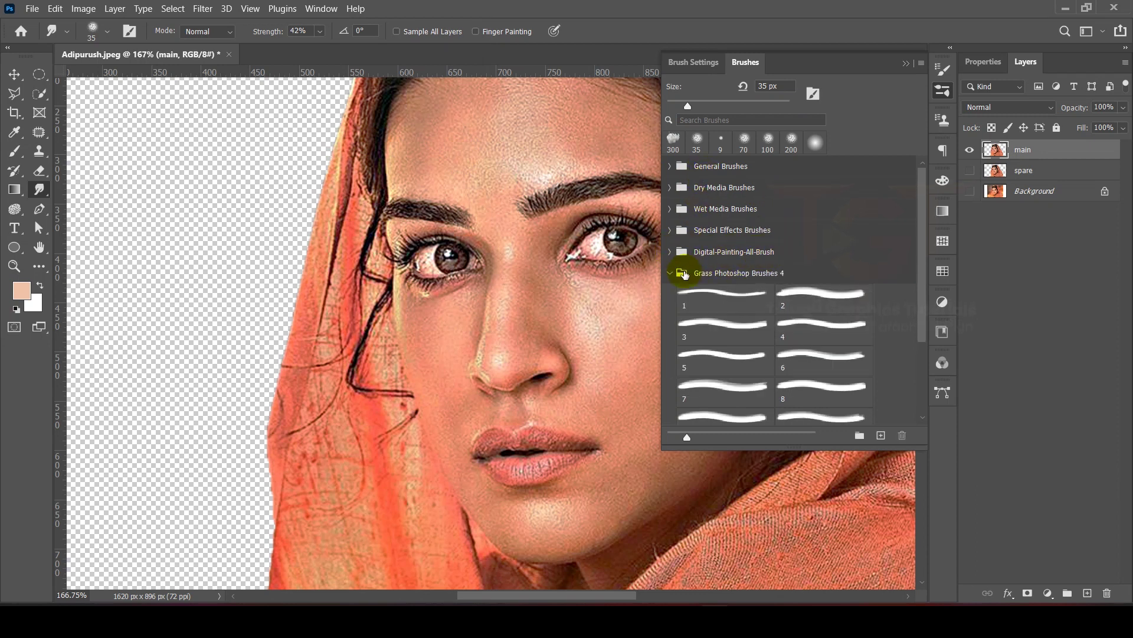
{"action": "left_click", "coordinate": [670, 273]}
{"action": "left_click", "coordinate": [721, 250]}
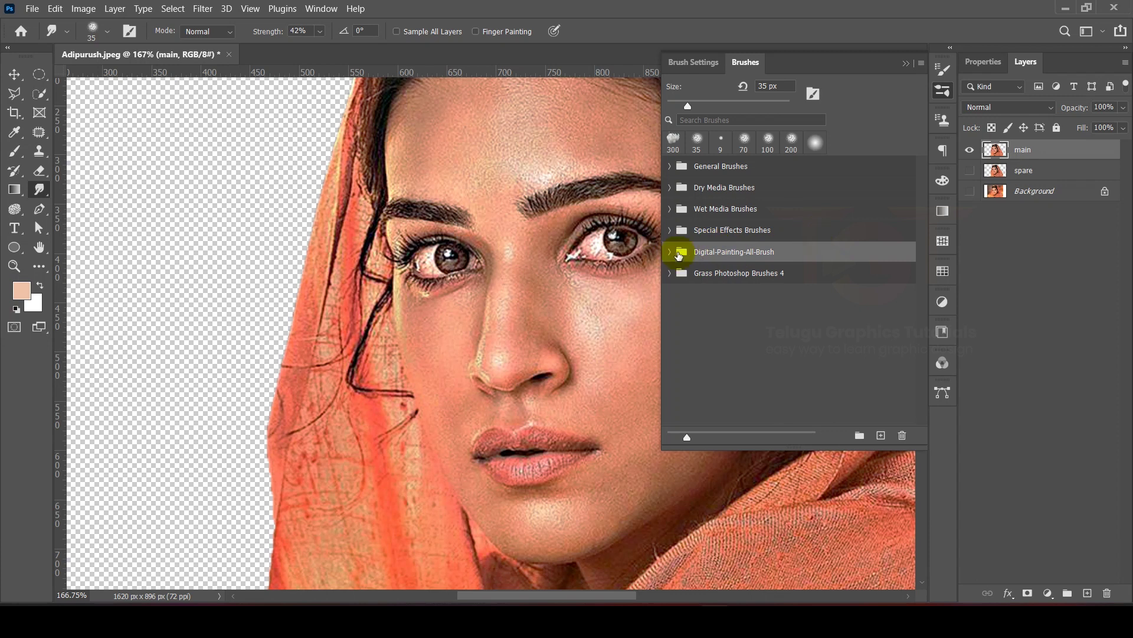
{"action": "left_click", "coordinate": [684, 252]}
{"action": "left_click", "coordinate": [717, 273]}
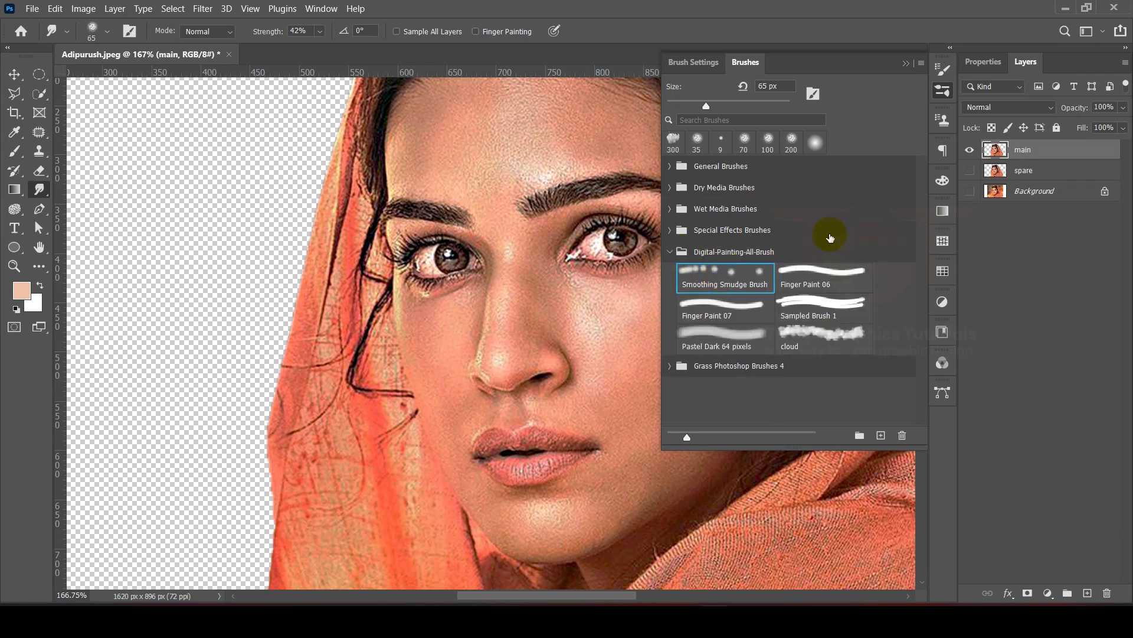
{"action": "left_click", "coordinate": [942, 91]}
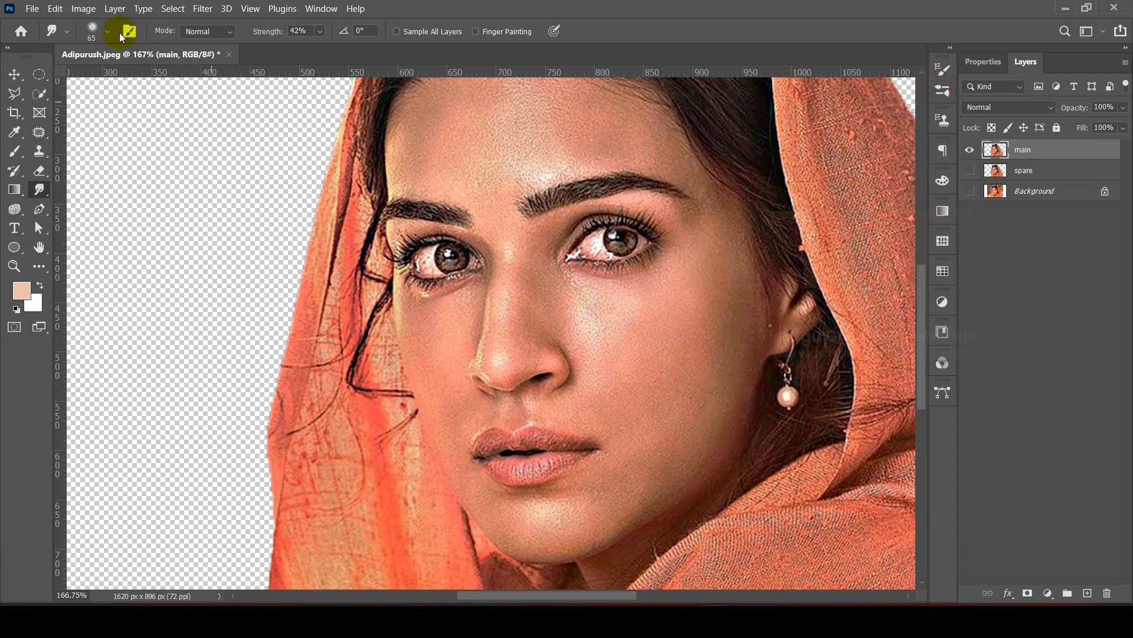
- Set the smudge strength to 30% and smooth the forehead above the right-hand eyebrow, enlarging the brush from 29 to 50 px
{"action": "left_click", "coordinate": [92, 30]}
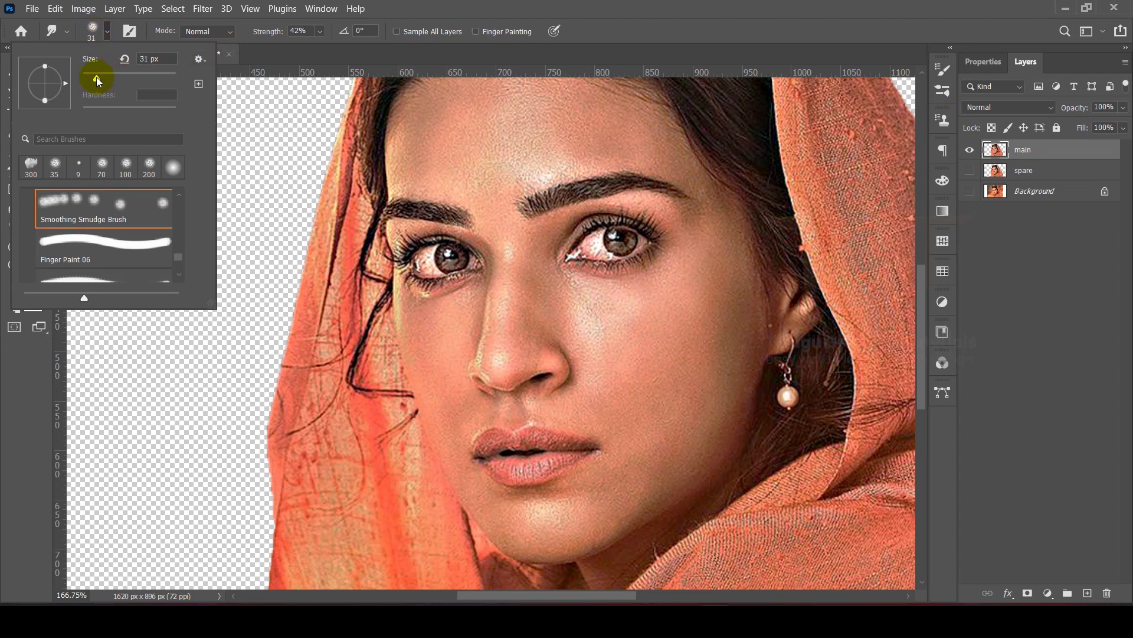
{"action": "left_click", "coordinate": [267, 33]}
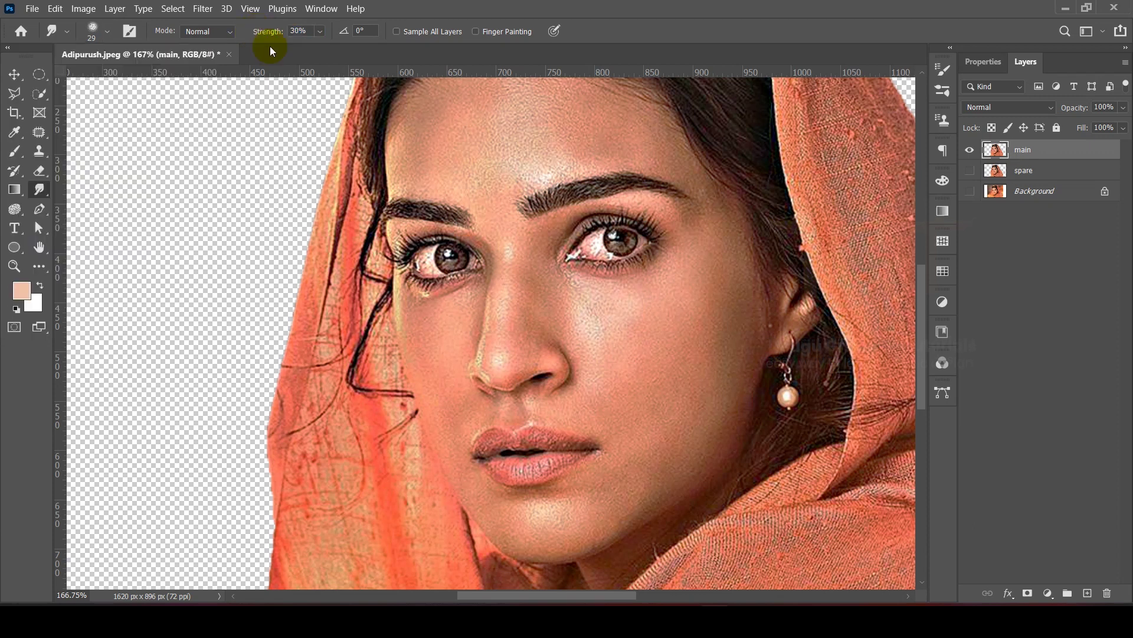
{"action": "scroll", "coordinate": [496, 151], "scroll_direction": "up", "scroll_amount": 5}
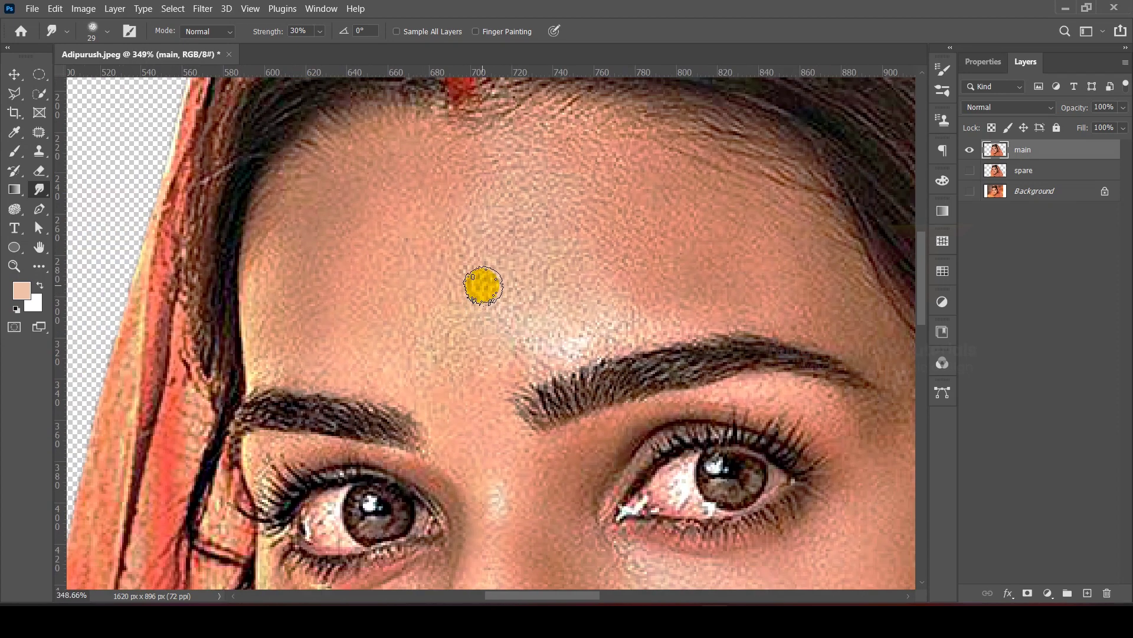
{"action": "key", "text": "bracketright"}
{"action": "mouse_move", "coordinate": [493, 277]}
{"action": "left_mouse_down"}
{"action": "mouse_move", "coordinate": [483, 193]}
{"action": "mouse_move", "coordinate": [495, 169]}
{"action": "mouse_move", "coordinate": [517, 177]}
{"action": "mouse_move", "coordinate": [547, 229]}
{"action": "mouse_move", "coordinate": [565, 165]}
{"action": "mouse_move", "coordinate": [556, 146]}
{"action": "mouse_move", "coordinate": [567, 244]}
{"action": "mouse_move", "coordinate": [605, 265]}
{"action": "mouse_move", "coordinate": [602, 293]}
{"action": "left_mouse_up"}
{"action": "mouse_move", "coordinate": [678, 471]}
{"action": "left_mouse_down"}
{"action": "mouse_move", "coordinate": [627, 354]}
{"action": "mouse_move", "coordinate": [655, 508]}
{"action": "left_mouse_up"}
{"action": "mouse_move", "coordinate": [543, 187]}
{"action": "left_mouse_down"}
{"action": "mouse_move", "coordinate": [607, 207]}
{"action": "mouse_move", "coordinate": [566, 167]}
{"action": "mouse_move", "coordinate": [567, 218]}
{"action": "mouse_move", "coordinate": [617, 251]}
{"action": "mouse_move", "coordinate": [647, 202]}
{"action": "mouse_move", "coordinate": [653, 256]}
{"action": "mouse_move", "coordinate": [590, 299]}
{"action": "mouse_move", "coordinate": [708, 260]}
{"action": "mouse_move", "coordinate": [561, 114]}
{"action": "mouse_move", "coordinate": [614, 131]}
{"action": "mouse_move", "coordinate": [753, 222]}
{"action": "left_mouse_up"}
{"action": "left_click_drag", "start_coordinate": [529, 168], "coordinate": [593, 232]}
{"action": "left_click_drag", "start_coordinate": [584, 163], "coordinate": [534, 177]}
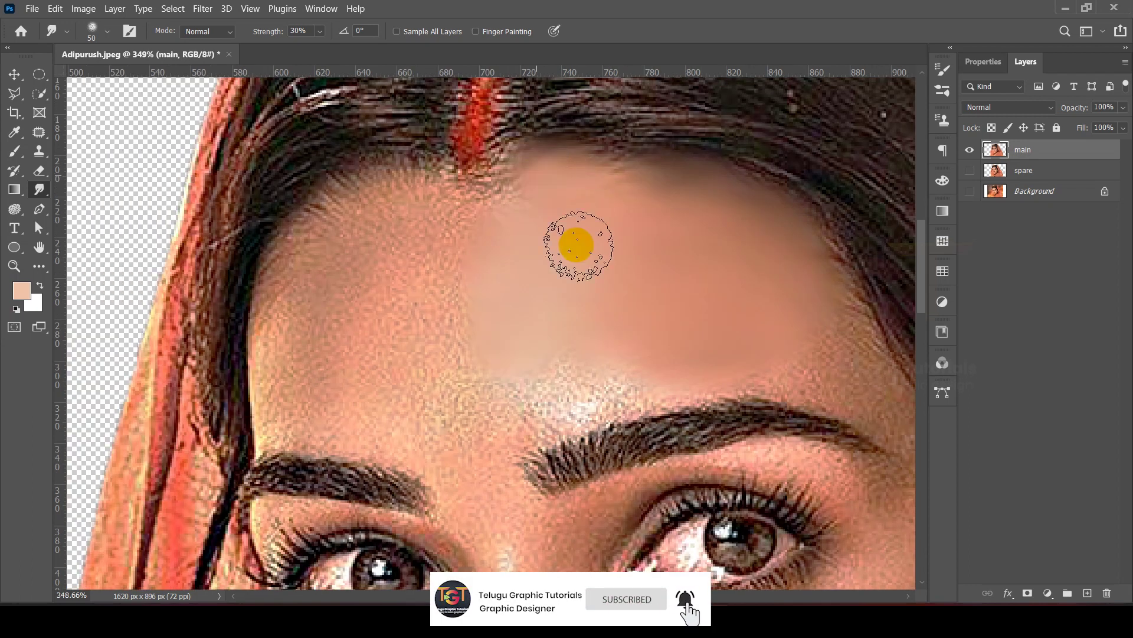
{"action": "left_click_drag", "start_coordinate": [681, 329], "coordinate": [501, 176]}
- Smooth the skin along the upper edge of the right-hand eyebrow and beside the temple with smaller smudge brushes of 45 and 30 px
{"action": "key", "text": "["}
{"action": "key", "text": "["}
{"action": "key", "text": "["}
{"action": "key", "text": "["}
{"action": "left_click_drag", "start_coordinate": [632, 209], "coordinate": [636, 165]}
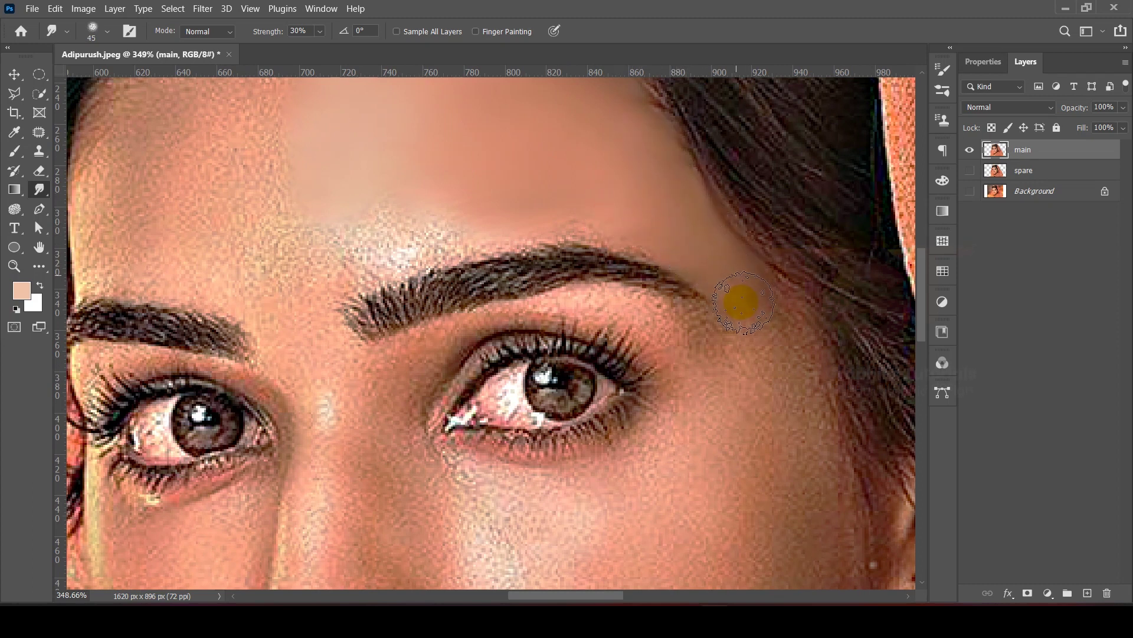
{"action": "mouse_move", "coordinate": [633, 242]}
{"action": "left_mouse_down"}
{"action": "mouse_move", "coordinate": [379, 227]}
{"action": "mouse_move", "coordinate": [458, 260]}
{"action": "left_mouse_up"}
- Smudge the remaining centre and left-hand forehead smooth from the hairline to the eyebrow, reducing the brush to 20 px for the edges
{"action": "scroll", "coordinate": [296, 328], "scroll_direction": "up", "scroll_amount": 3}
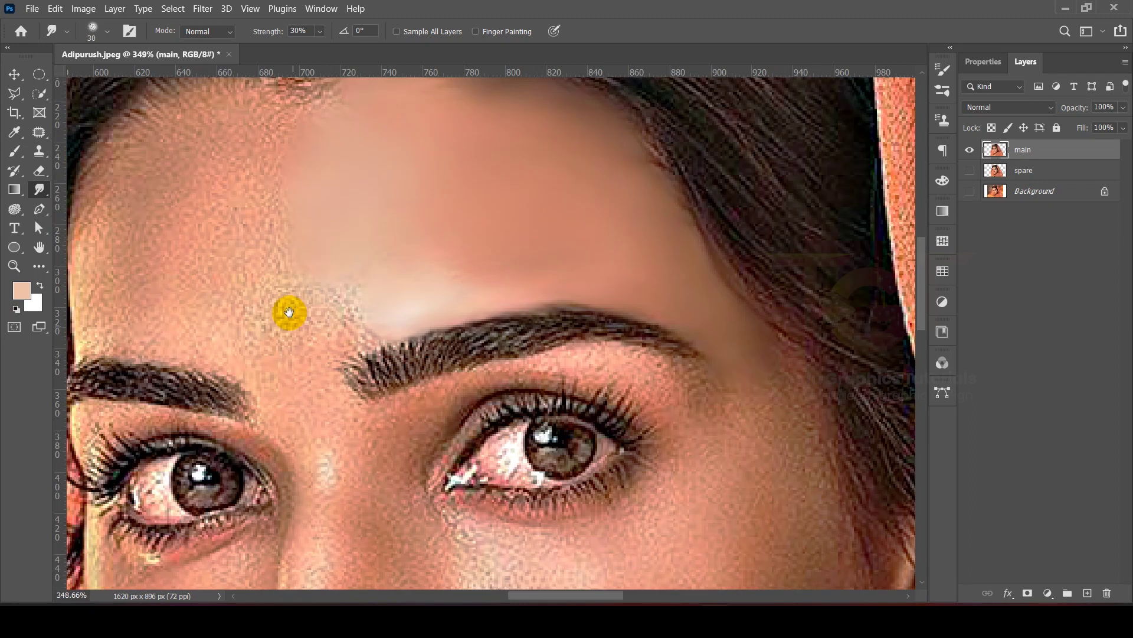
{"action": "scroll", "coordinate": [296, 328], "scroll_direction": "up", "scroll_amount": 5}
{"action": "mouse_move", "coordinate": [526, 232]}
{"action": "left_mouse_down"}
{"action": "mouse_move", "coordinate": [553, 188]}
{"action": "mouse_move", "coordinate": [502, 329]}
{"action": "mouse_move", "coordinate": [506, 367]}
{"action": "left_mouse_up"}
{"action": "key", "text": "bracketright"}
{"action": "key", "text": "bracketright"}
{"action": "mouse_move", "coordinate": [443, 275]}
{"action": "left_mouse_down"}
{"action": "mouse_move", "coordinate": [444, 217]}
{"action": "mouse_move", "coordinate": [389, 147]}
{"action": "mouse_move", "coordinate": [314, 225]}
{"action": "mouse_move", "coordinate": [337, 185]}
{"action": "mouse_move", "coordinate": [294, 280]}
{"action": "mouse_move", "coordinate": [362, 419]}
{"action": "left_mouse_up"}
{"action": "left_click_drag", "start_coordinate": [498, 450], "coordinate": [485, 365]}
{"action": "left_click_drag", "start_coordinate": [576, 387], "coordinate": [628, 449]}
{"action": "mouse_move", "coordinate": [645, 438]}
{"action": "left_mouse_down"}
{"action": "mouse_move", "coordinate": [434, 440]}
{"action": "mouse_move", "coordinate": [412, 232]}
{"action": "mouse_move", "coordinate": [251, 425]}
{"action": "mouse_move", "coordinate": [209, 369]}
{"action": "mouse_move", "coordinate": [190, 304]}
{"action": "mouse_move", "coordinate": [281, 473]}
{"action": "mouse_move", "coordinate": [150, 484]}
{"action": "left_mouse_up"}
{"action": "key", "text": "bracketleft"}
{"action": "key", "text": "bracketleft"}
{"action": "key", "text": "bracketleft"}
{"action": "scroll", "coordinate": [150, 484], "scroll_direction": "down", "scroll_amount": 2}
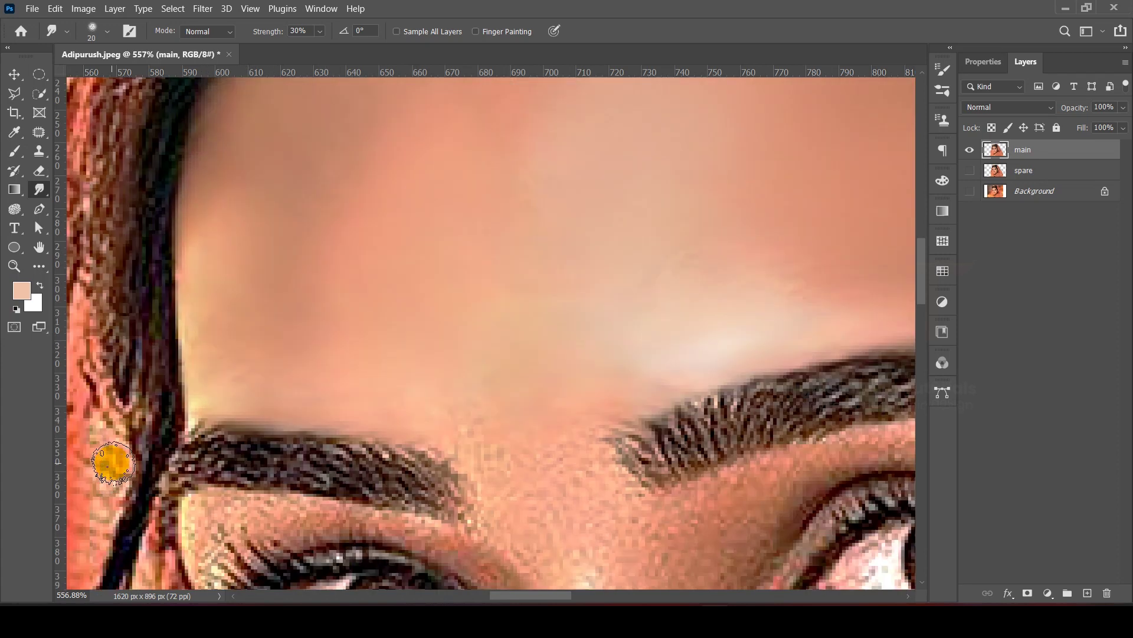
- Compare the smoothed forehead on the main layer with the untouched spare layer by toggling layer visibility
{"action": "scroll", "coordinate": [112, 462], "scroll_direction": "down", "scroll_amount": 8}
{"action": "scroll", "coordinate": [34, 407], "scroll_direction": "up", "scroll_amount": 3}
{"action": "left_click_drag", "start_coordinate": [351, 364], "coordinate": [491, 278]}
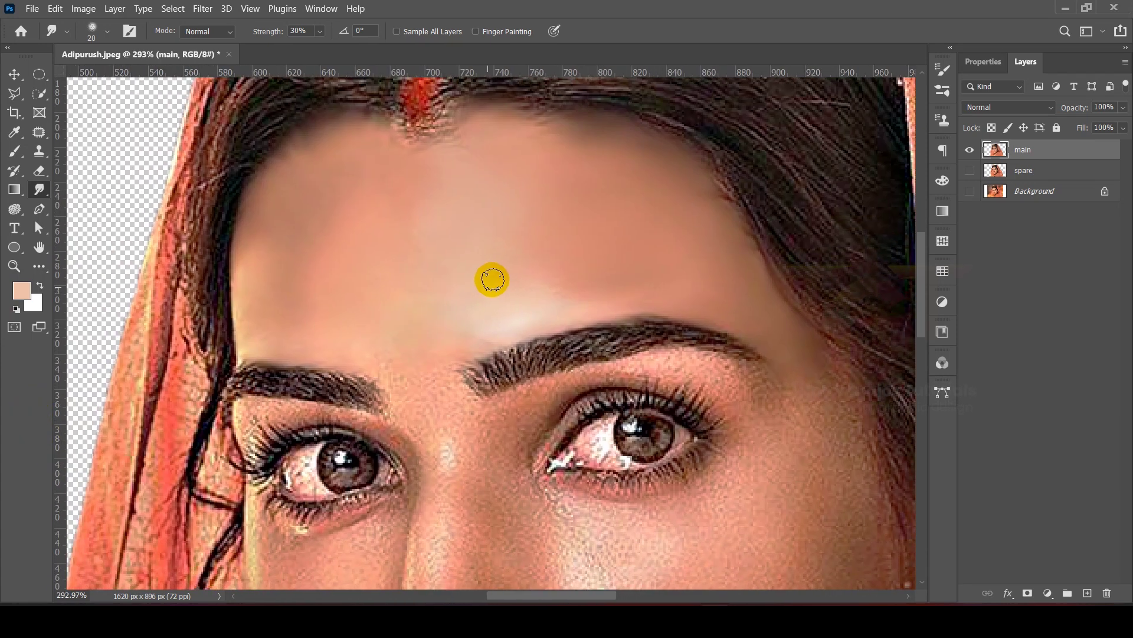
{"action": "left_click", "coordinate": [972, 151]}
{"action": "left_click", "coordinate": [973, 151]}
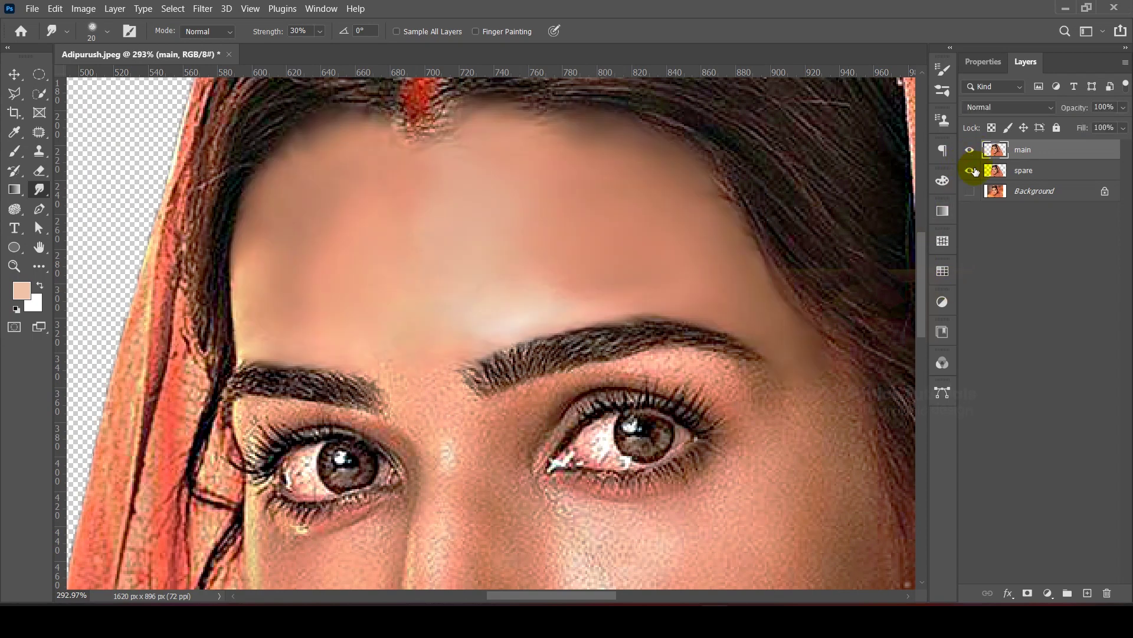
- Try smoothing the bridge, tip and side of the nose with a 45 px smudge brush, and undo the strokes
{"action": "scroll", "coordinate": [669, 424], "scroll_direction": "up", "scroll_amount": 5}
{"action": "left_click_drag", "start_coordinate": [696, 495], "coordinate": [697, 383]}
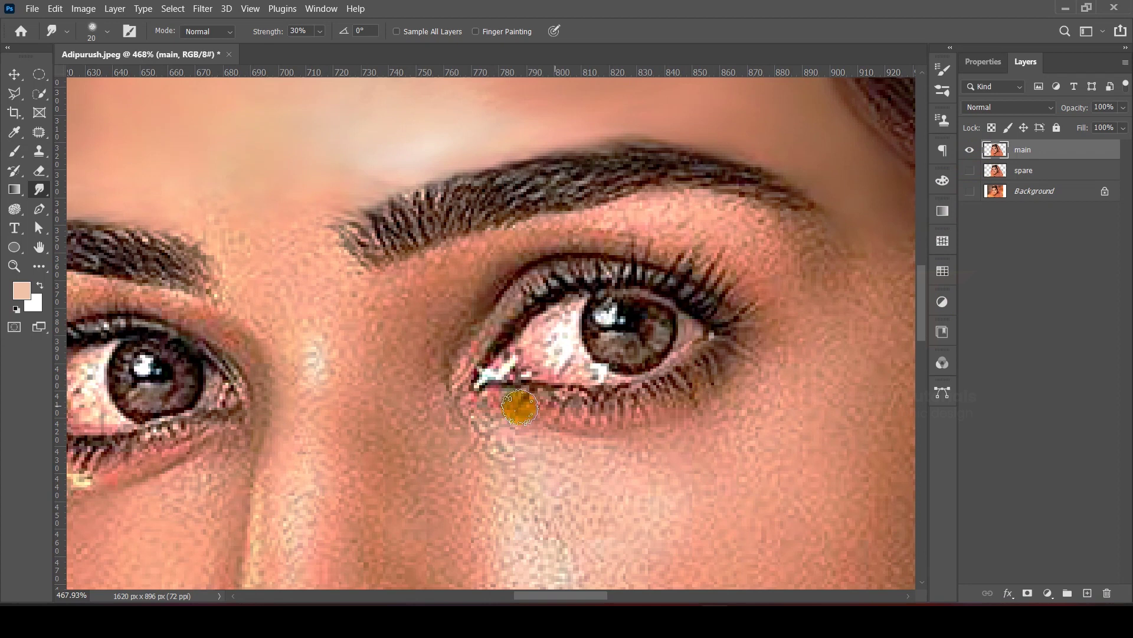
{"action": "scroll", "coordinate": [395, 494], "scroll_direction": "down", "scroll_amount": 5}
{"action": "scroll", "coordinate": [451, 339], "scroll_direction": "up", "scroll_amount": 6}
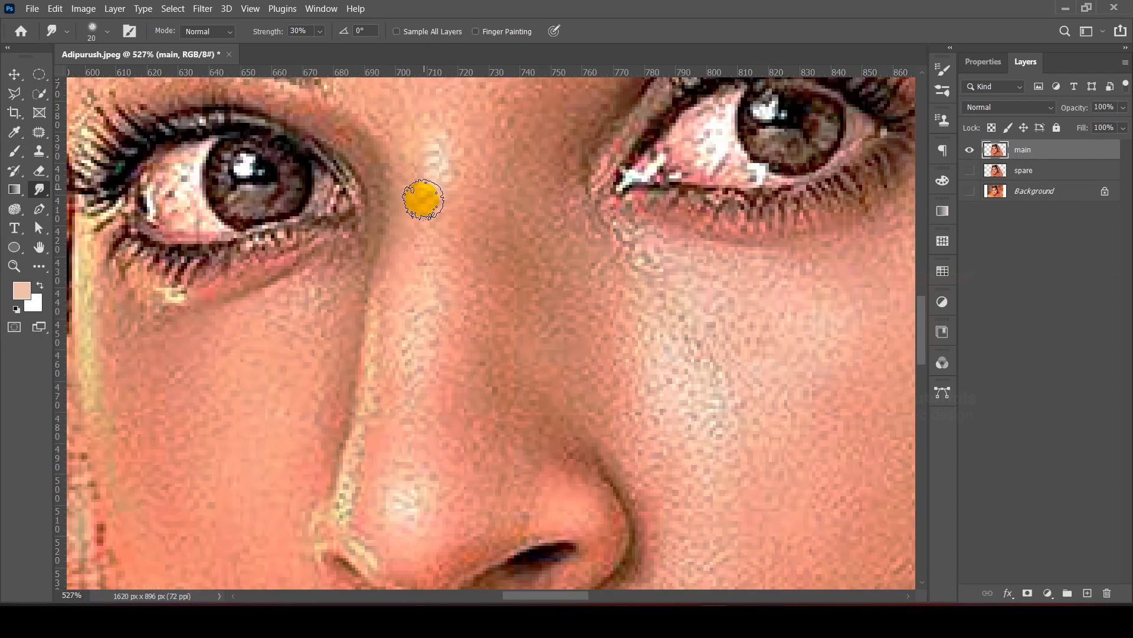
{"action": "scroll", "coordinate": [423, 200], "scroll_direction": "down", "scroll_amount": 3}
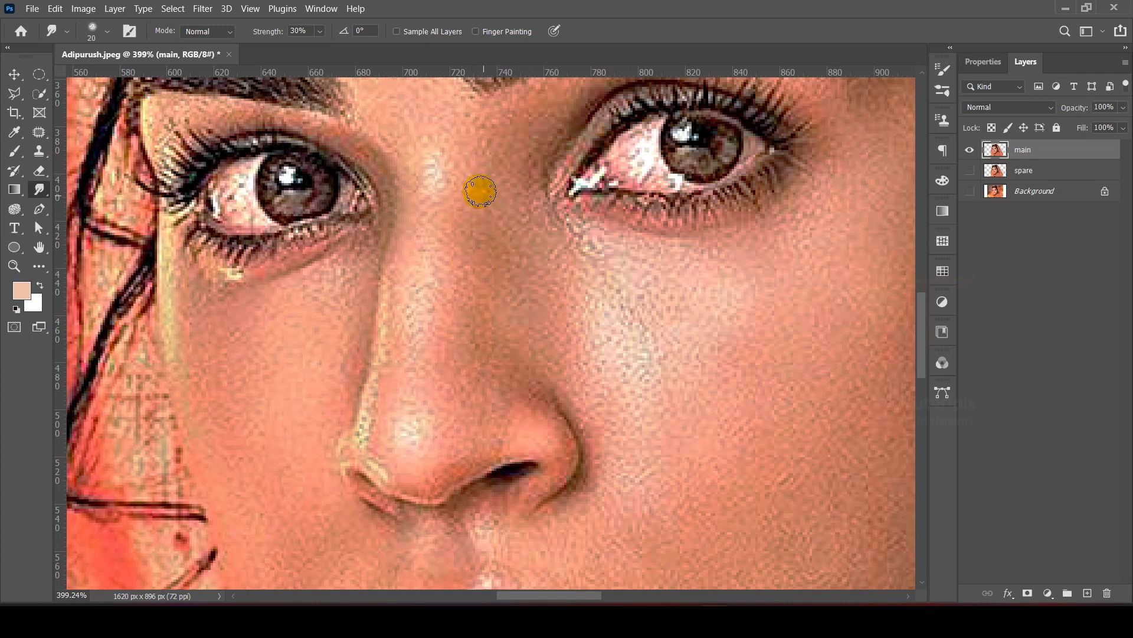
{"action": "key", "text": "]"}
{"action": "key", "text": "]"}
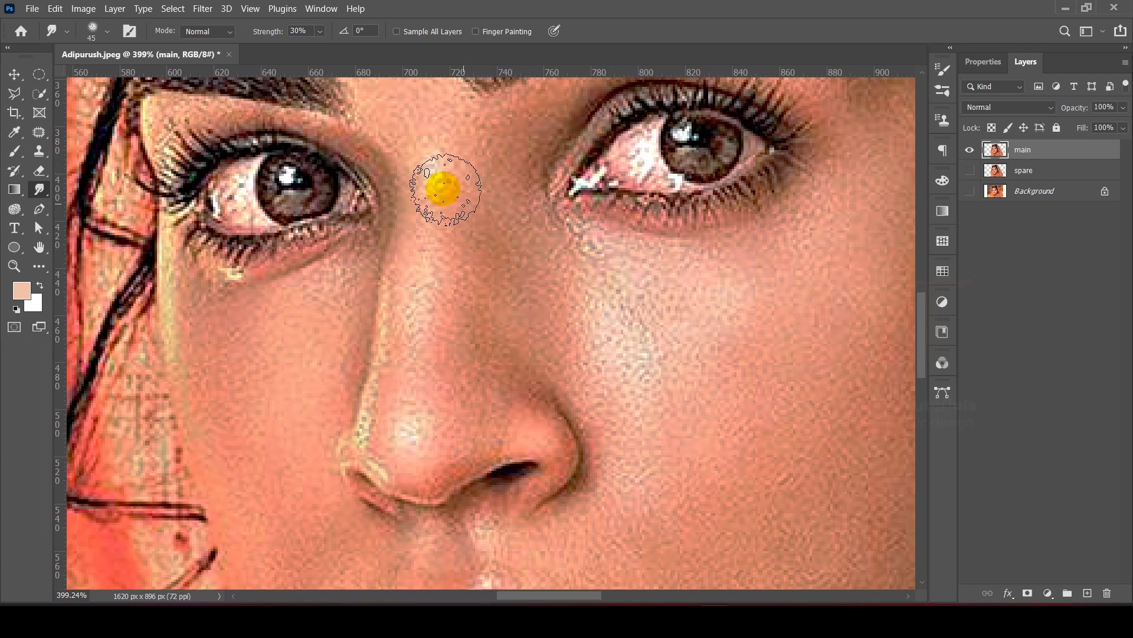
{"action": "left_click_drag", "start_coordinate": [428, 259], "coordinate": [431, 323]}
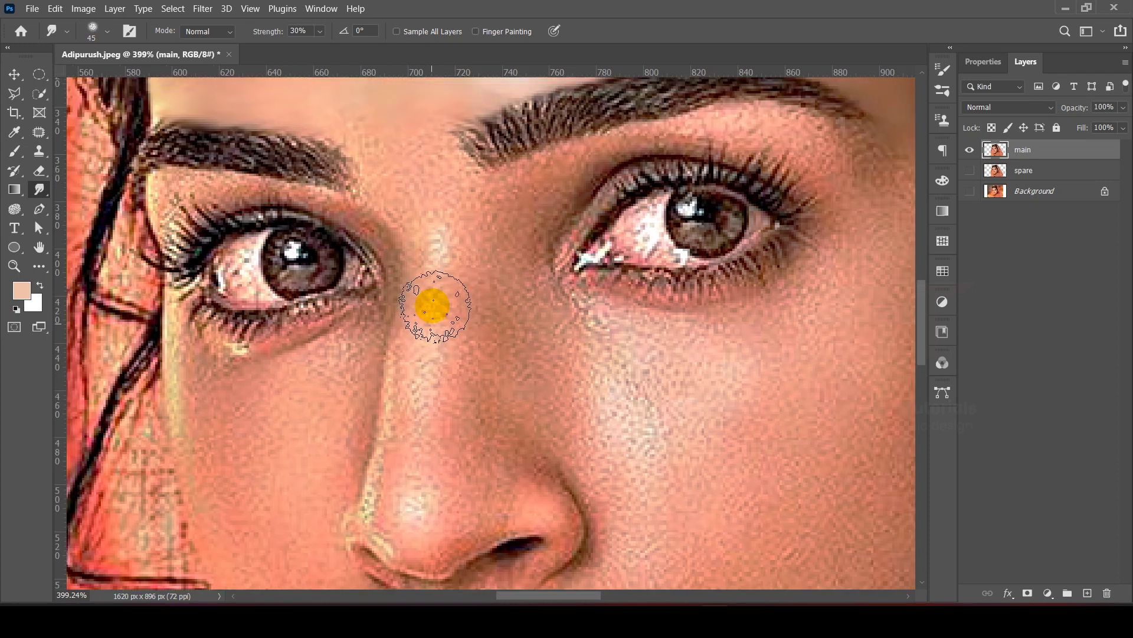
{"action": "mouse_move", "coordinate": [435, 328]}
{"action": "left_mouse_down"}
{"action": "mouse_move", "coordinate": [498, 364]}
{"action": "mouse_move", "coordinate": [448, 413]}
{"action": "mouse_move", "coordinate": [458, 514]}
{"action": "mouse_move", "coordinate": [519, 468]}
{"action": "mouse_move", "coordinate": [541, 539]}
{"action": "mouse_move", "coordinate": [520, 440]}
{"action": "left_mouse_up"}
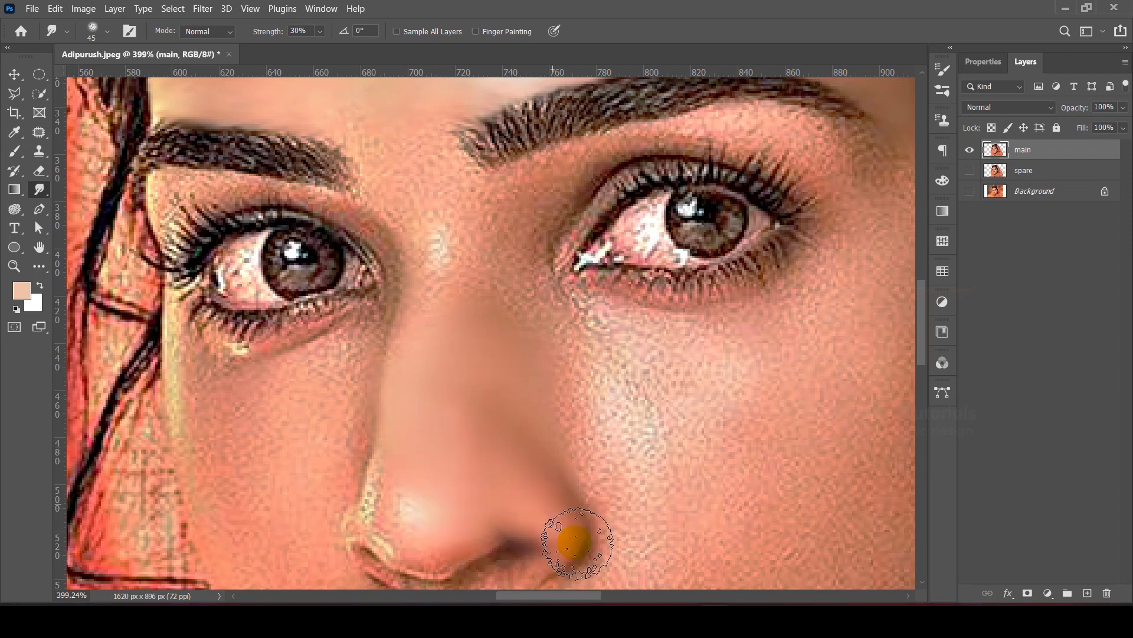
{"action": "scroll", "coordinate": [528, 290], "scroll_direction": "down", "scroll_amount": 3}
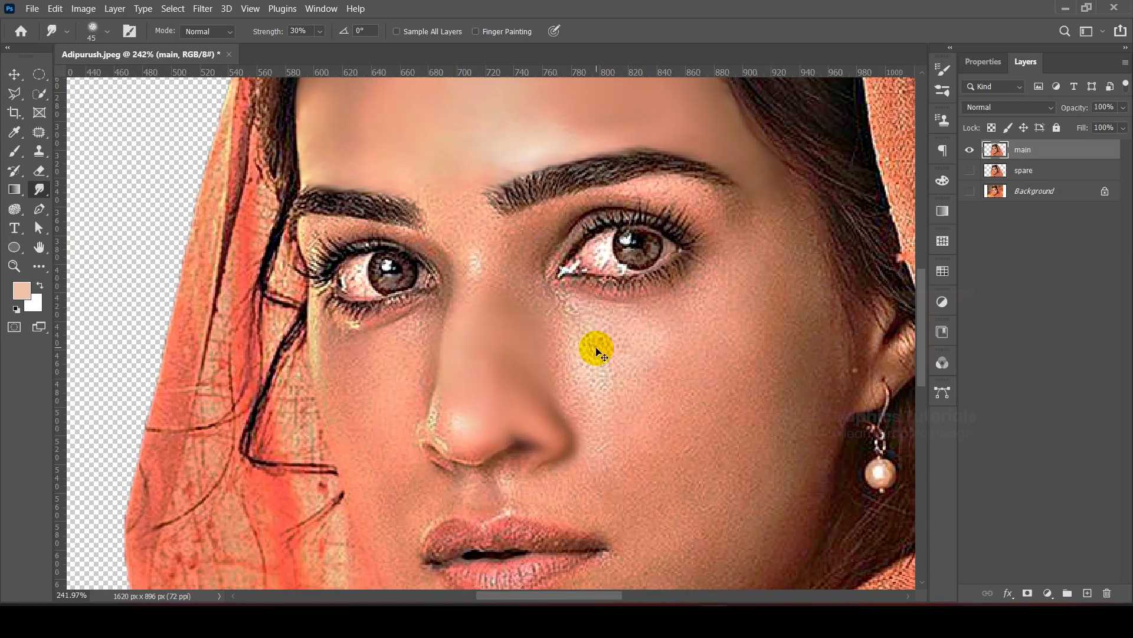
{"action": "key", "text": "ctrl+z"}
- Smudge the skin between the eyebrows and across the upper nose bridge smooth with a 25 px brush
{"action": "scroll", "coordinate": [425, 171], "scroll_direction": "up", "scroll_amount": 4}
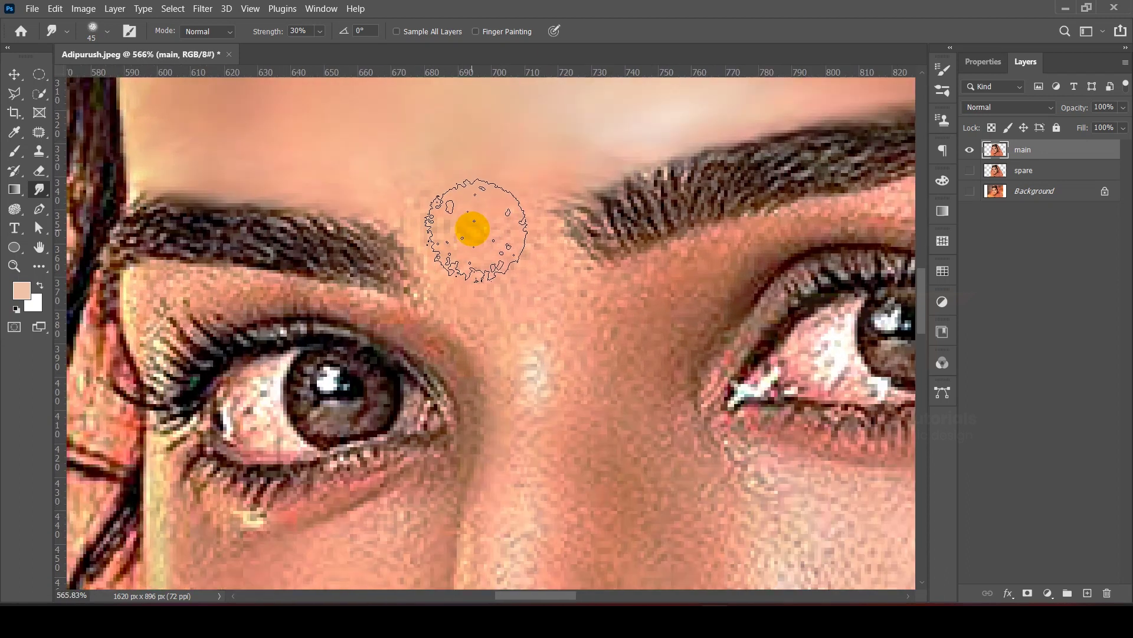
{"action": "mouse_move", "coordinate": [416, 210]}
{"action": "left_mouse_down"}
{"action": "mouse_move", "coordinate": [517, 224]}
{"action": "mouse_move", "coordinate": [500, 275]}
{"action": "mouse_move", "coordinate": [447, 274]}
{"action": "mouse_move", "coordinate": [489, 308]}
{"action": "mouse_move", "coordinate": [509, 306]}
{"action": "mouse_move", "coordinate": [530, 281]}
{"action": "mouse_move", "coordinate": [510, 313]}
{"action": "mouse_move", "coordinate": [462, 310]}
{"action": "left_mouse_up"}
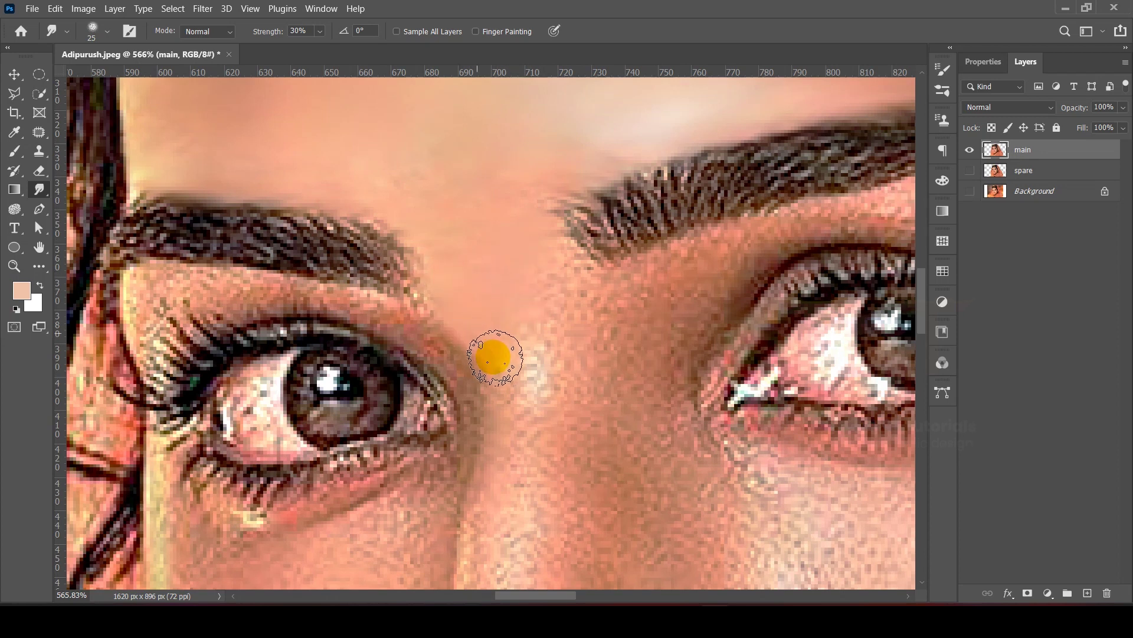
{"action": "mouse_move", "coordinate": [502, 424]}
{"action": "left_mouse_down"}
{"action": "mouse_move", "coordinate": [521, 335]}
{"action": "mouse_move", "coordinate": [522, 459]}
{"action": "mouse_move", "coordinate": [527, 379]}
{"action": "mouse_move", "coordinate": [556, 405]}
{"action": "mouse_move", "coordinate": [591, 323]}
{"action": "mouse_move", "coordinate": [622, 294]}
{"action": "mouse_move", "coordinate": [585, 354]}
{"action": "mouse_move", "coordinate": [584, 389]}
{"action": "mouse_move", "coordinate": [607, 342]}
{"action": "mouse_move", "coordinate": [659, 302]}
{"action": "mouse_move", "coordinate": [616, 377]}
{"action": "mouse_move", "coordinate": [681, 277]}
{"action": "mouse_move", "coordinate": [646, 373]}
{"action": "mouse_move", "coordinate": [710, 282]}
{"action": "left_mouse_up"}
{"action": "mouse_move", "coordinate": [660, 366]}
{"action": "left_mouse_down"}
{"action": "mouse_move", "coordinate": [706, 261]}
{"action": "mouse_move", "coordinate": [601, 312]}
{"action": "mouse_move", "coordinate": [542, 311]}
{"action": "mouse_move", "coordinate": [611, 255]}
{"action": "left_mouse_up"}
- Smooth the skin under the right-hand eyebrow, beside the eye's outer corner and below its lower lashes with the 25 px smudge brush
{"action": "mouse_move", "coordinate": [726, 257]}
{"action": "left_mouse_down"}
{"action": "mouse_move", "coordinate": [563, 282]}
{"action": "mouse_move", "coordinate": [733, 239]}
{"action": "left_mouse_up"}
{"action": "mouse_move", "coordinate": [797, 227]}
{"action": "left_mouse_down"}
{"action": "mouse_move", "coordinate": [640, 222]}
{"action": "mouse_move", "coordinate": [734, 238]}
{"action": "left_mouse_up"}
{"action": "mouse_move", "coordinate": [702, 266]}
{"action": "left_mouse_down"}
{"action": "mouse_move", "coordinate": [584, 241]}
{"action": "mouse_move", "coordinate": [657, 227]}
{"action": "mouse_move", "coordinate": [756, 249]}
{"action": "left_mouse_up"}
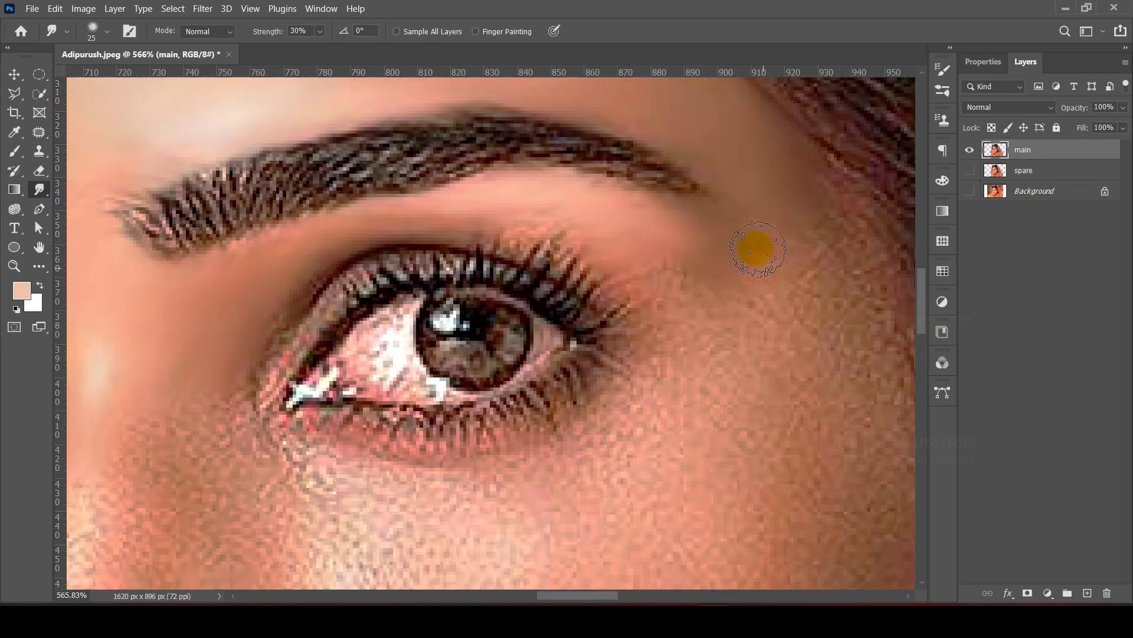
{"action": "left_click_drag", "start_coordinate": [515, 458], "coordinate": [556, 377]}
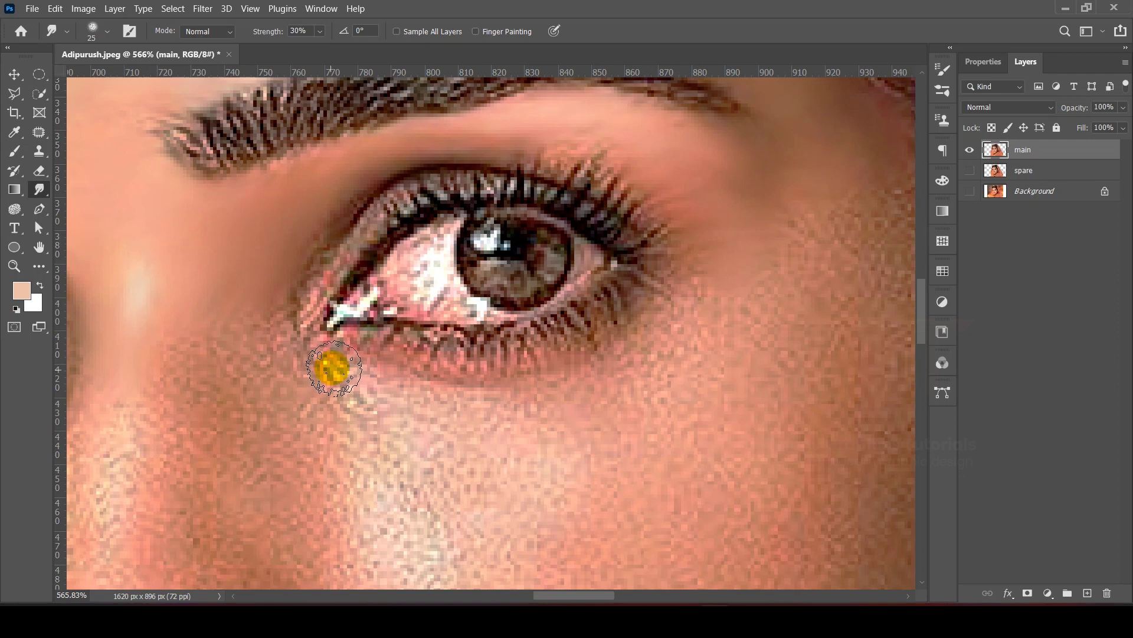
{"action": "mouse_move", "coordinate": [346, 372]}
{"action": "left_mouse_down"}
{"action": "mouse_move", "coordinate": [459, 392]}
{"action": "mouse_move", "coordinate": [375, 403]}
{"action": "mouse_move", "coordinate": [417, 399]}
{"action": "mouse_move", "coordinate": [387, 392]}
{"action": "mouse_move", "coordinate": [521, 401]}
{"action": "mouse_move", "coordinate": [503, 397]}
{"action": "mouse_move", "coordinate": [586, 386]}
{"action": "mouse_move", "coordinate": [678, 339]}
{"action": "mouse_move", "coordinate": [461, 441]}
{"action": "left_mouse_up"}
{"action": "scroll", "coordinate": [417, 395], "scroll_direction": "down", "scroll_amount": 2}
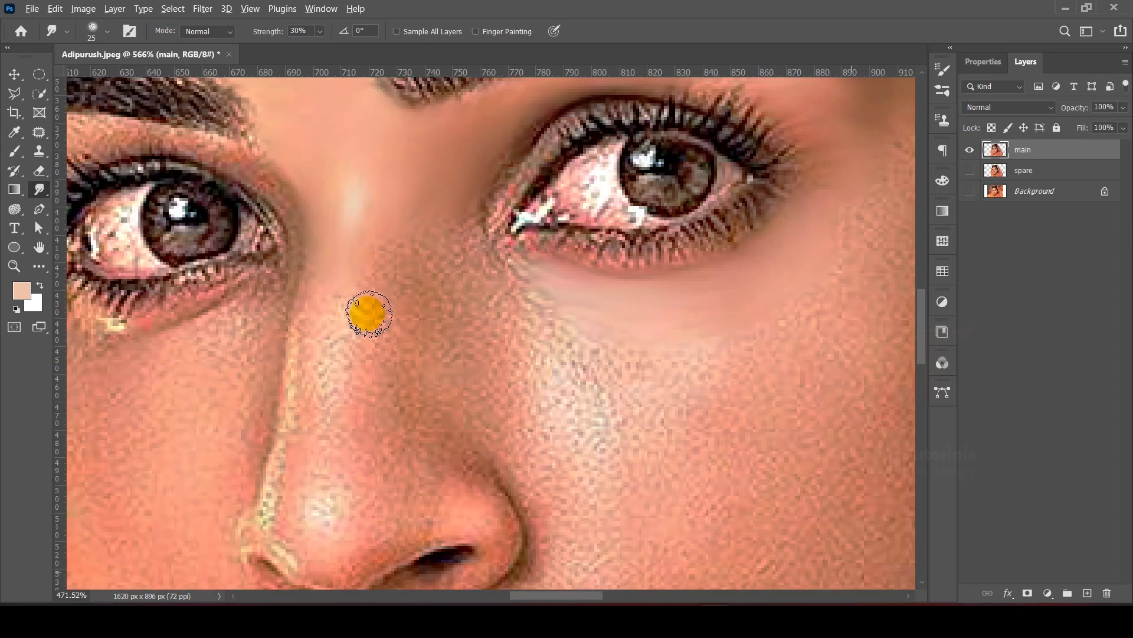
- Smudge the nose bridge and tip smooth, reducing the brush to 10 px for the skin around the right-hand nostril
{"action": "mouse_move", "coordinate": [334, 312]}
{"action": "left_mouse_down"}
{"action": "mouse_move", "coordinate": [433, 270]}
{"action": "mouse_move", "coordinate": [405, 314]}
{"action": "left_mouse_up"}
{"action": "scroll", "coordinate": [432, 270], "scroll_direction": "up", "scroll_amount": 2}
{"action": "mouse_move", "coordinate": [414, 466]}
{"action": "left_mouse_down"}
{"action": "mouse_move", "coordinate": [430, 349]}
{"action": "mouse_move", "coordinate": [408, 453]}
{"action": "mouse_move", "coordinate": [470, 437]}
{"action": "mouse_move", "coordinate": [428, 430]}
{"action": "mouse_move", "coordinate": [433, 478]}
{"action": "mouse_move", "coordinate": [515, 473]}
{"action": "mouse_move", "coordinate": [541, 404]}
{"action": "mouse_move", "coordinate": [478, 342]}
{"action": "mouse_move", "coordinate": [663, 465]}
{"action": "left_mouse_up"}
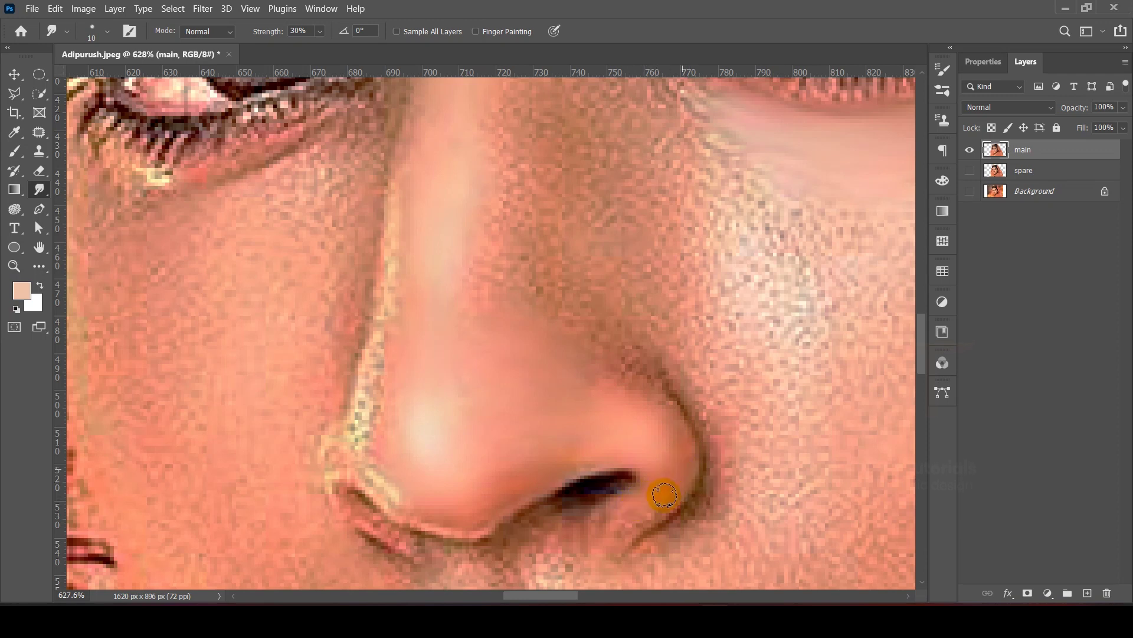
{"action": "left_click_drag", "start_coordinate": [591, 530], "coordinate": [643, 454]}
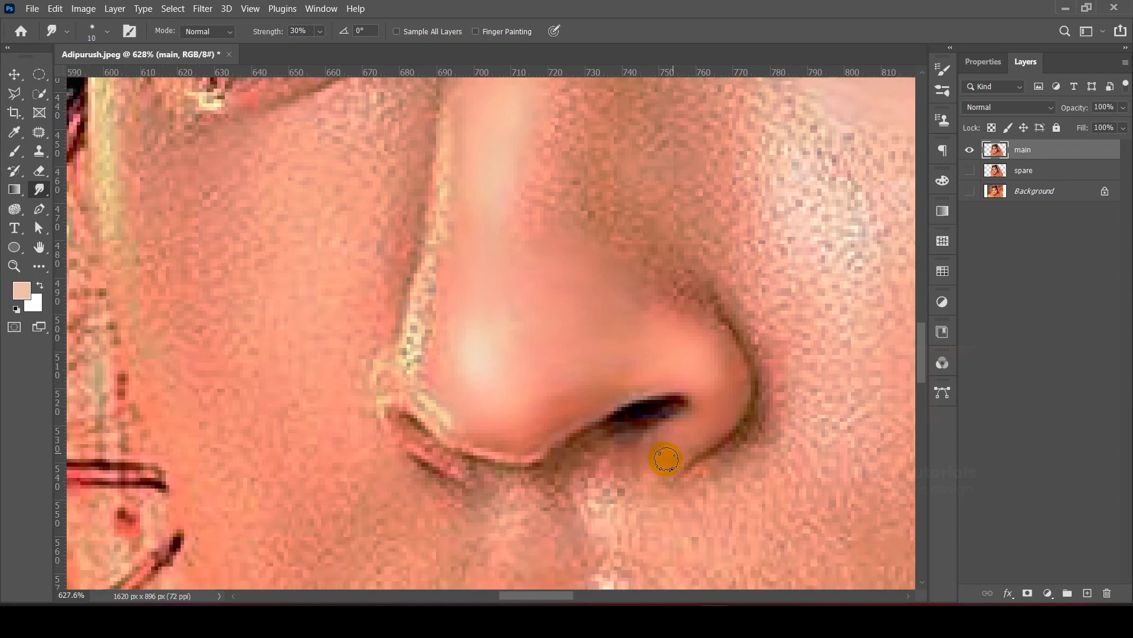
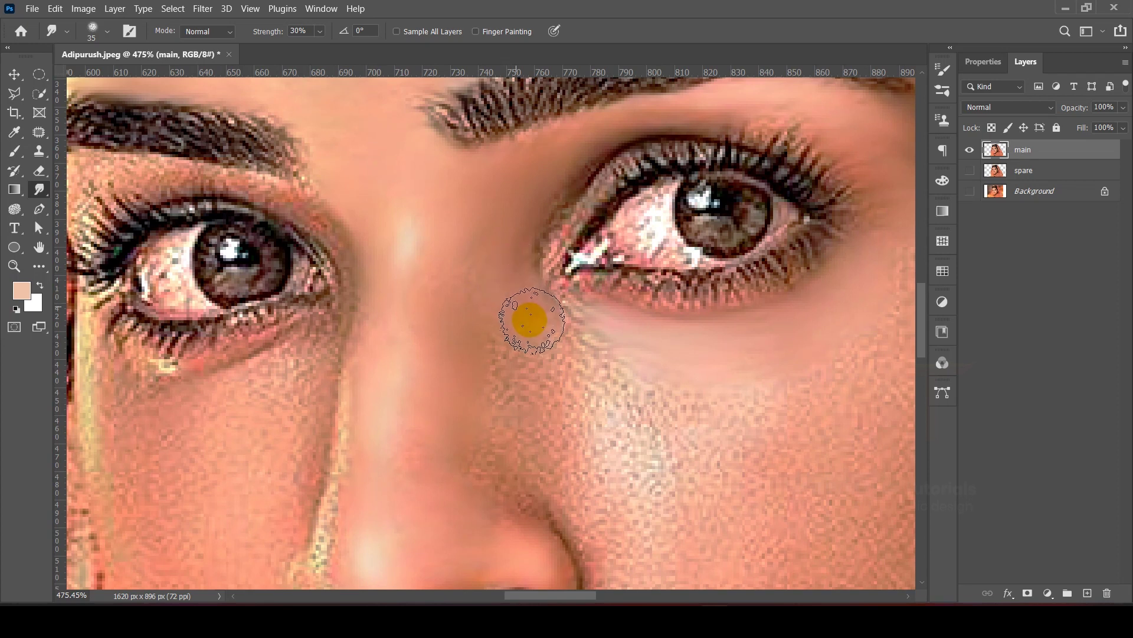
- Smooth the right-hand side of the nose and the bright inner cheek beneath the eye with a 35 px smudge brush
{"action": "mouse_move", "coordinate": [506, 368]}
{"action": "left_mouse_down"}
{"action": "mouse_move", "coordinate": [536, 380]}
{"action": "mouse_move", "coordinate": [569, 337]}
{"action": "mouse_move", "coordinate": [584, 417]}
{"action": "mouse_move", "coordinate": [629, 513]}
{"action": "mouse_move", "coordinate": [645, 374]}
{"action": "mouse_move", "coordinate": [560, 294]}
{"action": "left_mouse_up"}
{"action": "left_click_drag", "start_coordinate": [564, 307], "coordinate": [665, 389]}
{"action": "left_click_drag", "start_coordinate": [549, 494], "coordinate": [548, 415]}
{"action": "left_click_drag", "start_coordinate": [570, 384], "coordinate": [568, 418]}
{"action": "left_click_drag", "start_coordinate": [702, 249], "coordinate": [509, 349]}
{"action": "mouse_move", "coordinate": [468, 430]}
{"action": "left_mouse_down"}
{"action": "mouse_move", "coordinate": [473, 468]}
{"action": "mouse_move", "coordinate": [526, 338]}
{"action": "left_mouse_up"}
- Enlarge the smudge brush to 50 px and smooth the middle of the right-hand cheek
{"action": "key", "text": "bracketright"}
{"action": "key", "text": "bracketright"}
{"action": "key", "text": "bracketright"}
{"action": "left_click_drag", "start_coordinate": [536, 387], "coordinate": [549, 384]}
{"action": "left_click_drag", "start_coordinate": [652, 171], "coordinate": [530, 337]}
{"action": "left_click_drag", "start_coordinate": [538, 412], "coordinate": [565, 367]}
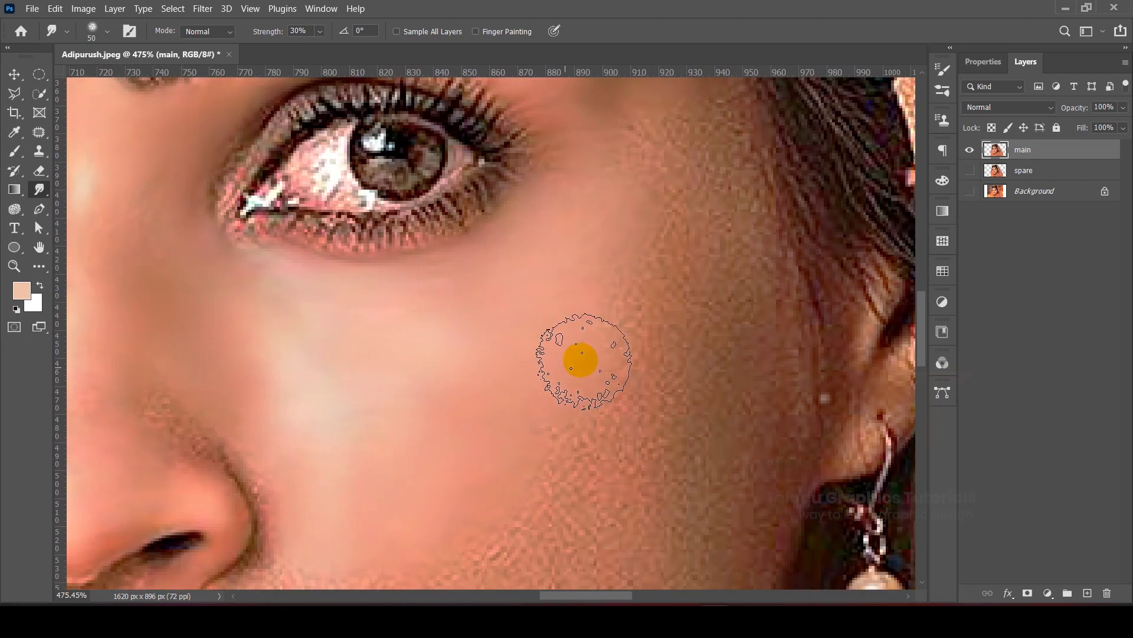
{"action": "left_click_drag", "start_coordinate": [587, 459], "coordinate": [612, 330]}
{"action": "scroll", "coordinate": [610, 359], "scroll_direction": "up", "scroll_amount": 1}
- Reduce the smudge brush to 35 px and smooth the skin from the right-hand temple down to the outer cheek
{"action": "left_click_drag", "start_coordinate": [277, 219], "coordinate": [387, 352]}
{"action": "key", "text": "bracketleft"}
{"action": "key", "text": "bracketleft"}
{"action": "key", "text": "bracketleft"}
{"action": "mouse_move", "coordinate": [484, 335]}
{"action": "left_mouse_down"}
{"action": "mouse_move", "coordinate": [511, 335]}
{"action": "mouse_move", "coordinate": [596, 443]}
{"action": "mouse_move", "coordinate": [501, 176]}
{"action": "left_mouse_up"}
{"action": "scroll", "coordinate": [525, 390], "scroll_direction": "down", "scroll_amount": 8}
{"action": "scroll", "coordinate": [534, 372], "scroll_direction": "up", "scroll_amount": 3}
{"action": "left_click_drag", "start_coordinate": [590, 287], "coordinate": [523, 421]}
{"action": "scroll", "coordinate": [546, 272], "scroll_direction": "up", "scroll_amount": 2}
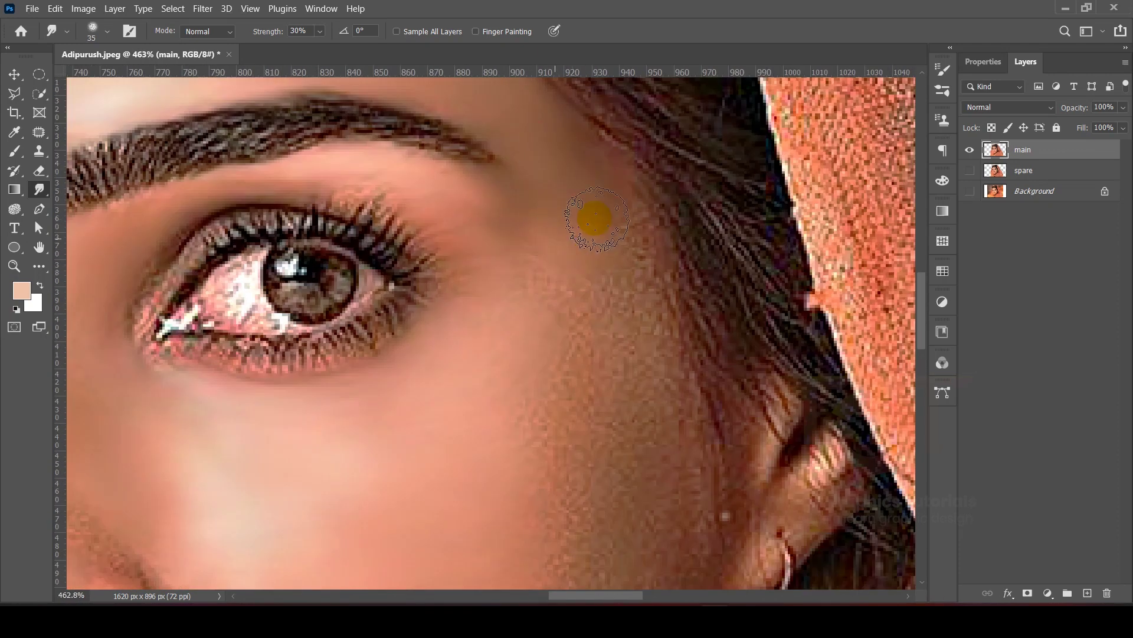
{"action": "scroll", "coordinate": [495, 185], "scroll_direction": "down", "scroll_amount": 1}
{"action": "scroll", "coordinate": [549, 190], "scroll_direction": "down", "scroll_amount": 3}
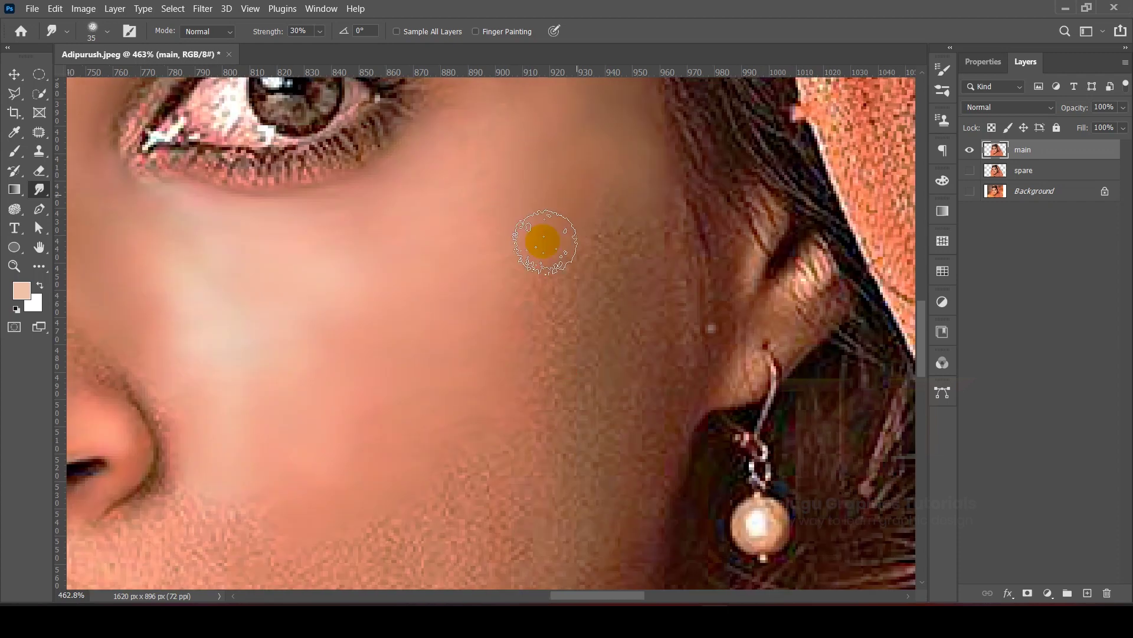
- Smudge the lower right-hand cheek and jawline smooth, enlarging the brush to 70 px
{"action": "scroll", "coordinate": [643, 265], "scroll_direction": "down", "scroll_amount": 5}
{"action": "scroll", "coordinate": [569, 265], "scroll_direction": "up", "scroll_amount": 2}
{"action": "scroll", "coordinate": [569, 266], "scroll_direction": "down", "scroll_amount": 3}
{"action": "key", "text": "bracketright"}
{"action": "key", "text": "bracketright"}
{"action": "key", "text": "bracketright"}
{"action": "key", "text": "bracketright"}
{"action": "key", "text": "bracketright"}
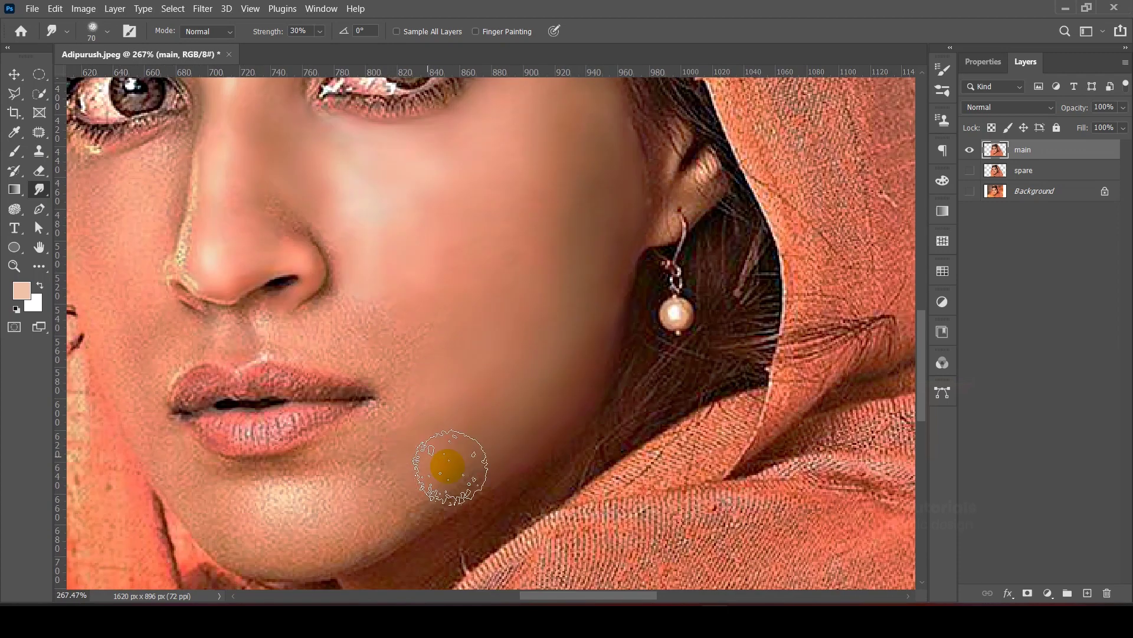
{"action": "scroll", "coordinate": [449, 447], "scroll_direction": "down", "scroll_amount": 4}
{"action": "scroll", "coordinate": [472, 319], "scroll_direction": "up", "scroll_amount": 2}
{"action": "left_click_drag", "start_coordinate": [445, 342], "coordinate": [501, 411]}
- Smooth the skin between the nose, upper lip and right-hand mouth corner with the smudge brush reduced to 15 px
{"action": "left_click_drag", "start_coordinate": [290, 342], "coordinate": [448, 301]}
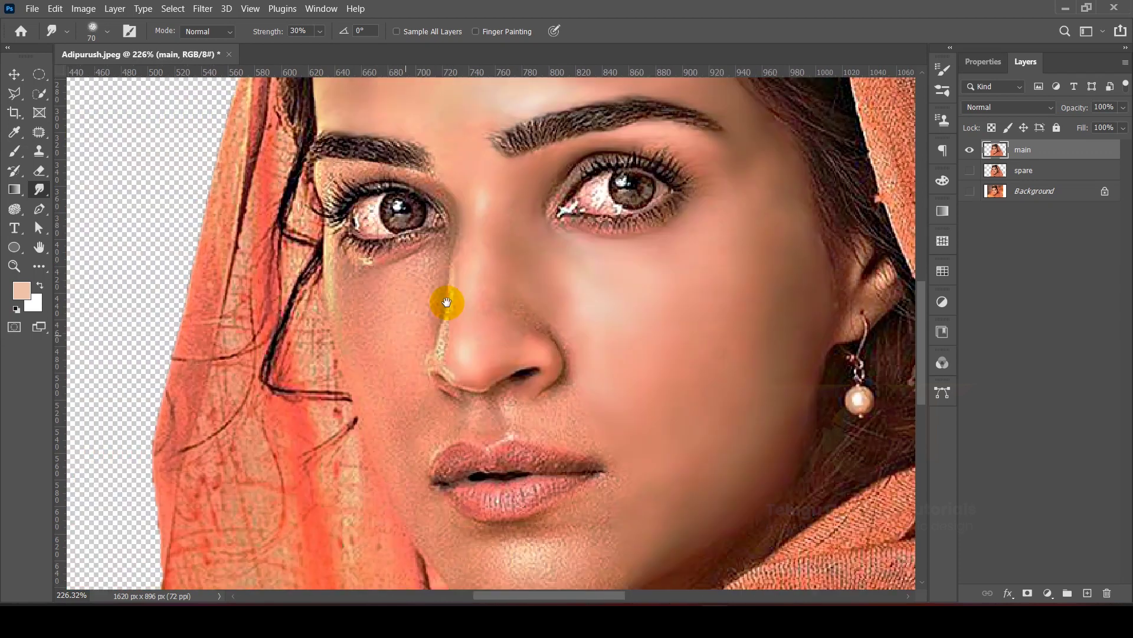
{"action": "scroll", "coordinate": [467, 307], "scroll_direction": "up", "scroll_amount": 3}
{"action": "left_click", "coordinate": [39, 209]}
{"action": "left_click", "coordinate": [39, 189]}
{"action": "scroll", "coordinate": [591, 304], "scroll_direction": "up", "scroll_amount": 2}
{"action": "key", "text": "bracketleft"}
{"action": "key", "text": "bracketleft"}
{"action": "key", "text": "bracketleft"}
{"action": "key", "text": "bracketleft"}
{"action": "key", "text": "bracketleft"}
{"action": "key", "text": "bracketleft"}
{"action": "key", "text": "bracketleft"}
{"action": "key", "text": "bracketleft"}
{"action": "key", "text": "bracketleft"}
{"action": "left_click_drag", "start_coordinate": [540, 271], "coordinate": [540, 291]}
{"action": "mouse_move", "coordinate": [741, 375]}
{"action": "left_mouse_down"}
{"action": "mouse_move", "coordinate": [767, 429]}
{"action": "mouse_move", "coordinate": [753, 494]}
{"action": "left_mouse_up"}
{"action": "left_click_drag", "start_coordinate": [763, 491], "coordinate": [744, 410]}
{"action": "mouse_move", "coordinate": [585, 513]}
{"action": "left_mouse_down"}
{"action": "mouse_move", "coordinate": [576, 451]}
{"action": "mouse_move", "coordinate": [506, 300]}
{"action": "left_mouse_up"}
{"action": "mouse_move", "coordinate": [569, 366]}
{"action": "left_mouse_down"}
{"action": "mouse_move", "coordinate": [519, 297]}
{"action": "mouse_move", "coordinate": [548, 369]}
{"action": "mouse_move", "coordinate": [555, 298]}
{"action": "mouse_move", "coordinate": [587, 308]}
{"action": "mouse_move", "coordinate": [614, 373]}
{"action": "mouse_move", "coordinate": [711, 408]}
{"action": "mouse_move", "coordinate": [683, 399]}
{"action": "mouse_move", "coordinate": [724, 387]}
{"action": "mouse_move", "coordinate": [687, 391]}
{"action": "mouse_move", "coordinate": [663, 275]}
{"action": "mouse_move", "coordinate": [736, 416]}
{"action": "mouse_move", "coordinate": [792, 474]}
{"action": "mouse_move", "coordinate": [738, 515]}
{"action": "mouse_move", "coordinate": [760, 533]}
{"action": "mouse_move", "coordinate": [566, 376]}
{"action": "mouse_move", "coordinate": [478, 361]}
{"action": "mouse_move", "coordinate": [477, 377]}
{"action": "mouse_move", "coordinate": [444, 352]}
{"action": "mouse_move", "coordinate": [433, 295]}
{"action": "mouse_move", "coordinate": [557, 225]}
{"action": "mouse_move", "coordinate": [468, 287]}
{"action": "mouse_move", "coordinate": [474, 311]}
{"action": "mouse_move", "coordinate": [437, 375]}
{"action": "mouse_move", "coordinate": [466, 385]}
{"action": "mouse_move", "coordinate": [495, 371]}
{"action": "mouse_move", "coordinate": [394, 373]}
{"action": "mouse_move", "coordinate": [376, 324]}
{"action": "mouse_move", "coordinate": [424, 362]}
{"action": "mouse_move", "coordinate": [334, 404]}
{"action": "mouse_move", "coordinate": [339, 357]}
{"action": "mouse_move", "coordinate": [354, 403]}
{"action": "left_mouse_up"}
- Compare the smoothed face on the main layer with the untouched spare layer, ending with only the main layer shown
{"action": "scroll", "coordinate": [365, 379], "scroll_direction": "down", "scroll_amount": 6}
{"action": "left_click", "coordinate": [969, 169]}
{"action": "left_click", "coordinate": [968, 150]}
{"action": "left_click", "coordinate": [968, 150]}
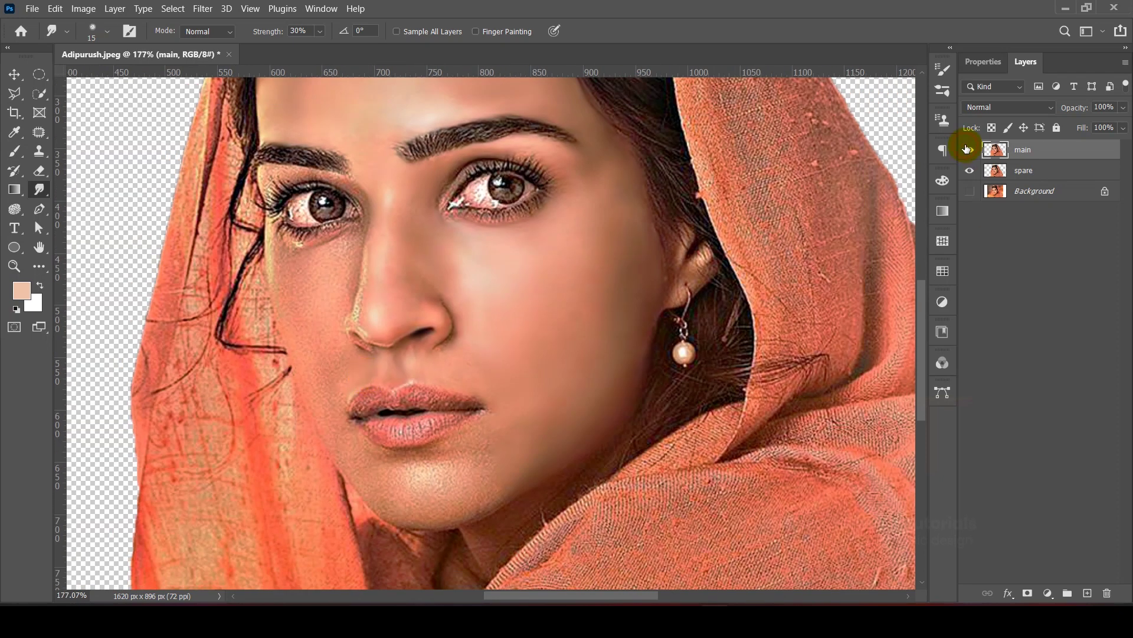
{"action": "left_click", "coordinate": [968, 149], "text": "alt"}
- Smudge the groove above the lips and the nose's lower outline with a 7 px brush, raising the strength to 45%
{"action": "scroll", "coordinate": [329, 374], "scroll_direction": "up", "scroll_amount": 6}
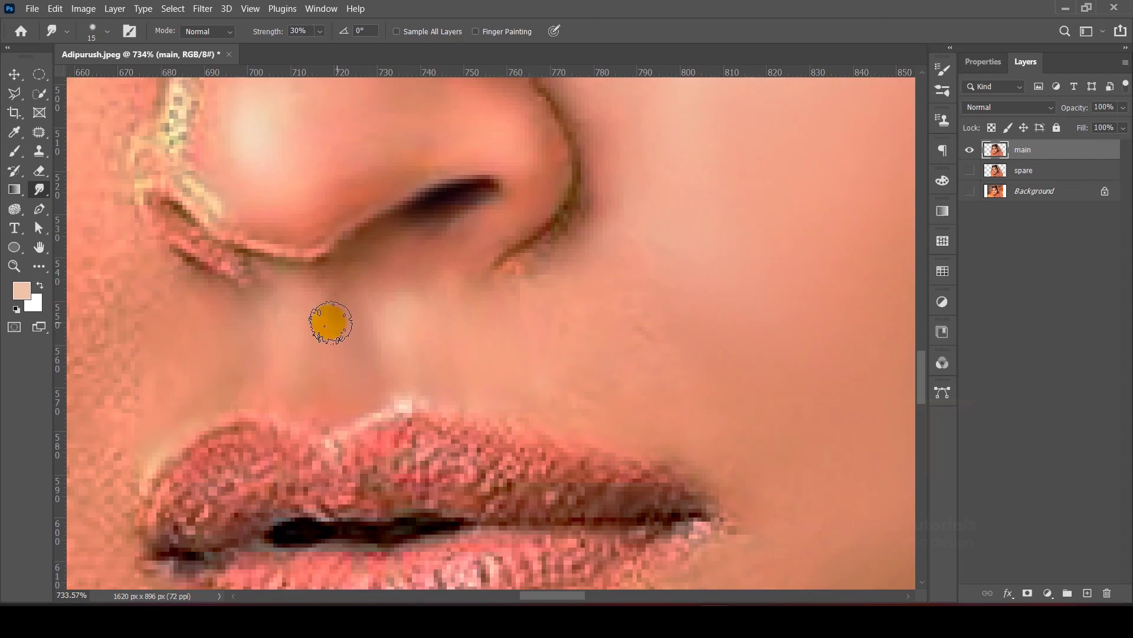
{"action": "left_click_drag", "start_coordinate": [314, 319], "coordinate": [435, 380]}
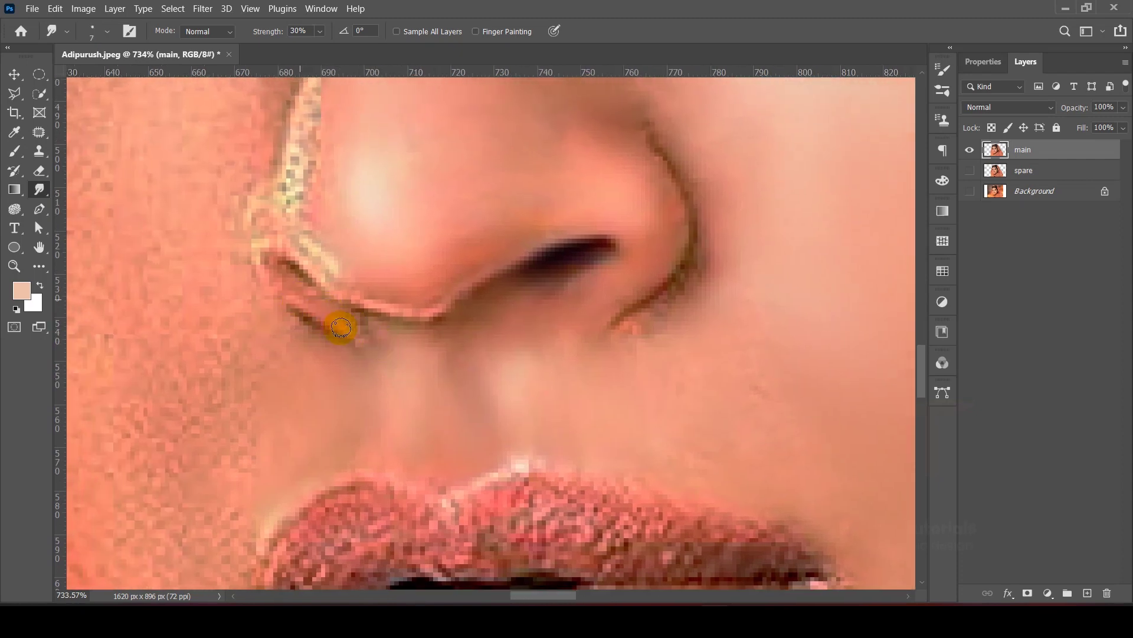
{"action": "mouse_move", "coordinate": [286, 287]}
{"action": "left_mouse_down"}
{"action": "mouse_move", "coordinate": [330, 275]}
{"action": "mouse_move", "coordinate": [295, 236]}
{"action": "mouse_move", "coordinate": [325, 264]}
{"action": "mouse_move", "coordinate": [279, 236]}
{"action": "mouse_move", "coordinate": [274, 179]}
{"action": "left_mouse_up"}
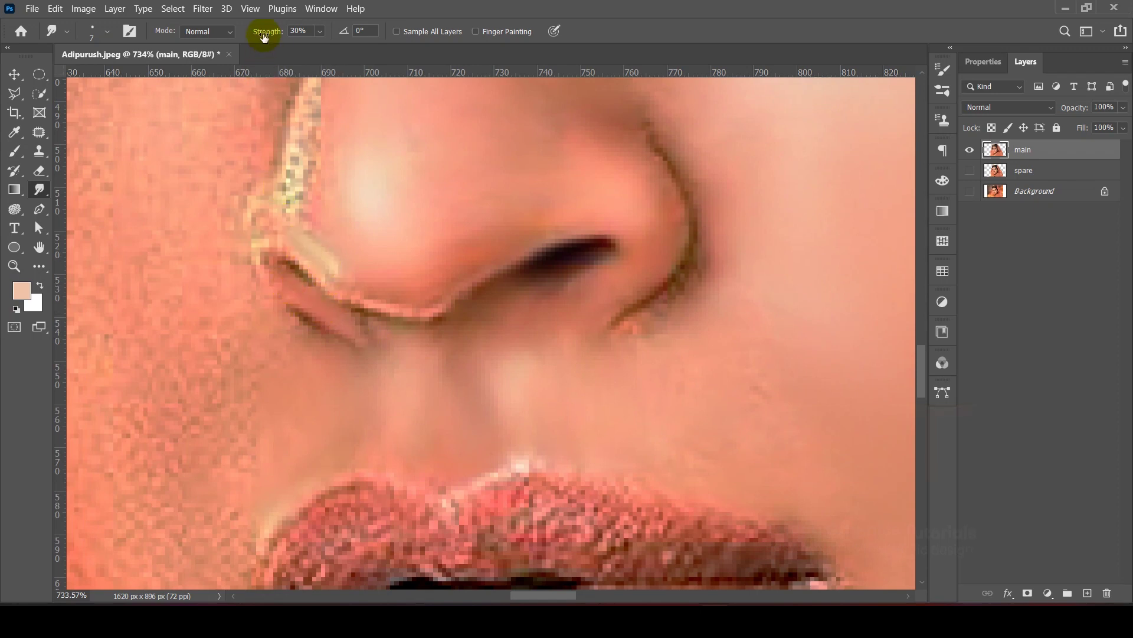
{"action": "type", "text": "45"}
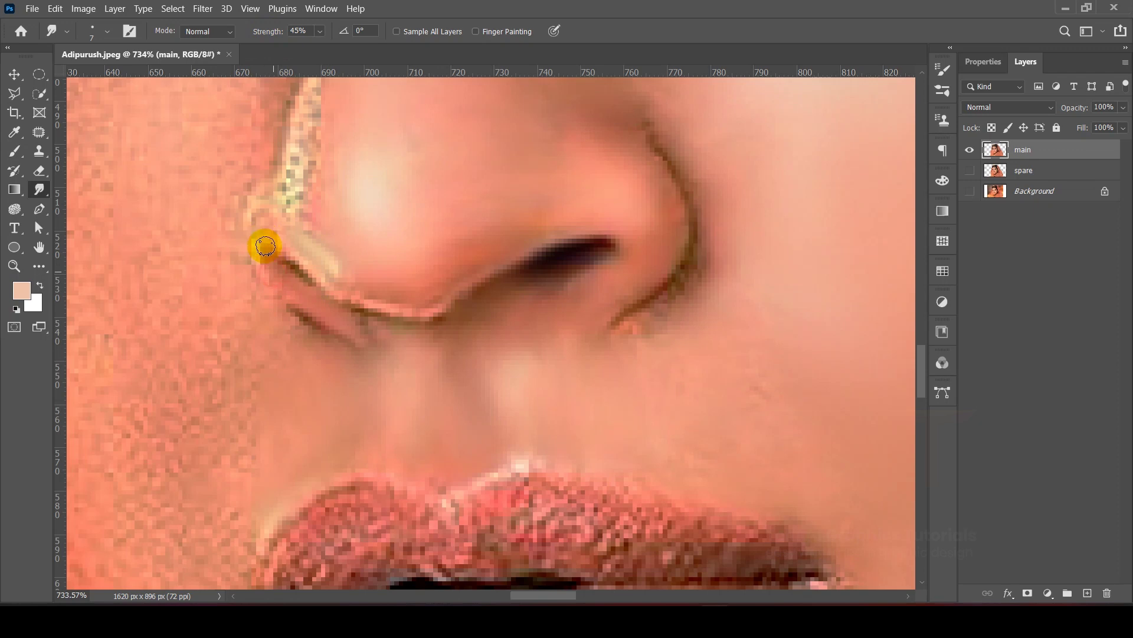
{"action": "mouse_move", "coordinate": [258, 247]}
{"action": "left_mouse_down"}
{"action": "mouse_move", "coordinate": [253, 214]}
{"action": "mouse_move", "coordinate": [336, 273]}
{"action": "mouse_move", "coordinate": [284, 247]}
{"action": "left_mouse_up"}
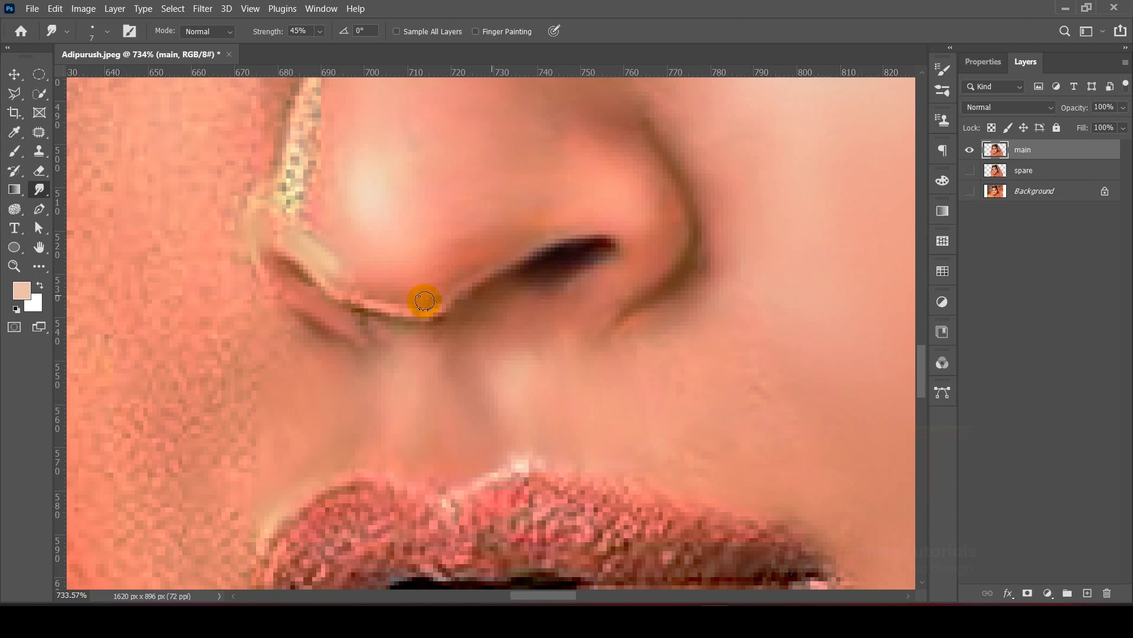
- Set the smudge strength to 35% and smooth the pale left-hand edge of the nose with 8 to 15 px brushes
{"action": "scroll", "coordinate": [316, 291], "scroll_direction": "down", "scroll_amount": 2}
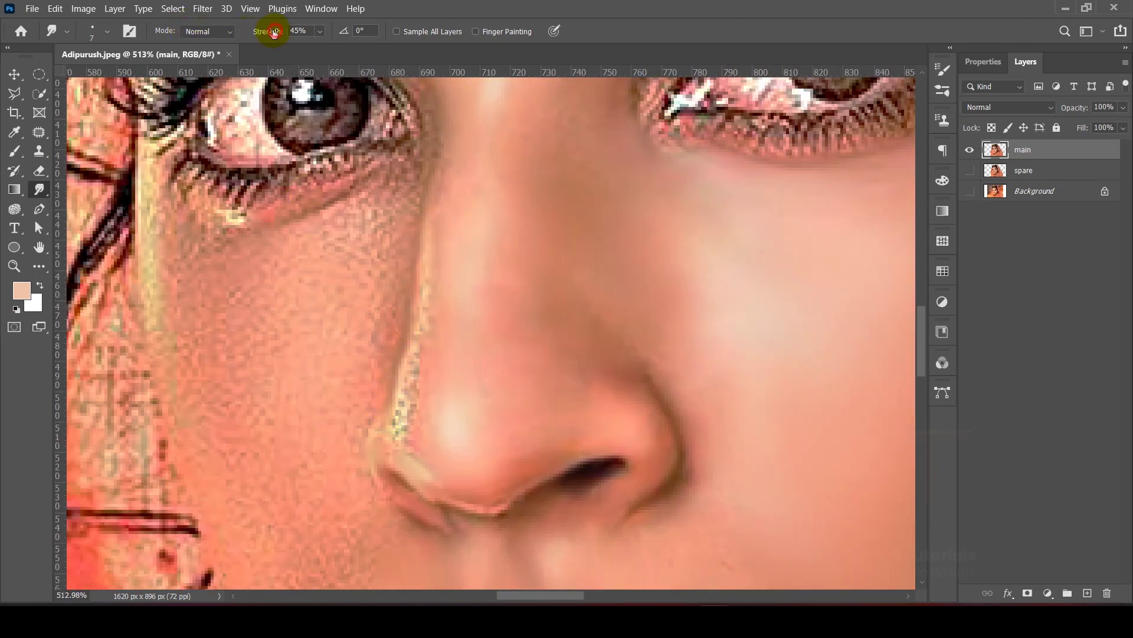
{"action": "key", "text": "bracketleft"}
{"action": "key", "text": "bracketleft"}
{"action": "key", "text": "bracketright"}
{"action": "key", "text": "bracketright"}
{"action": "key", "text": "bracketright"}
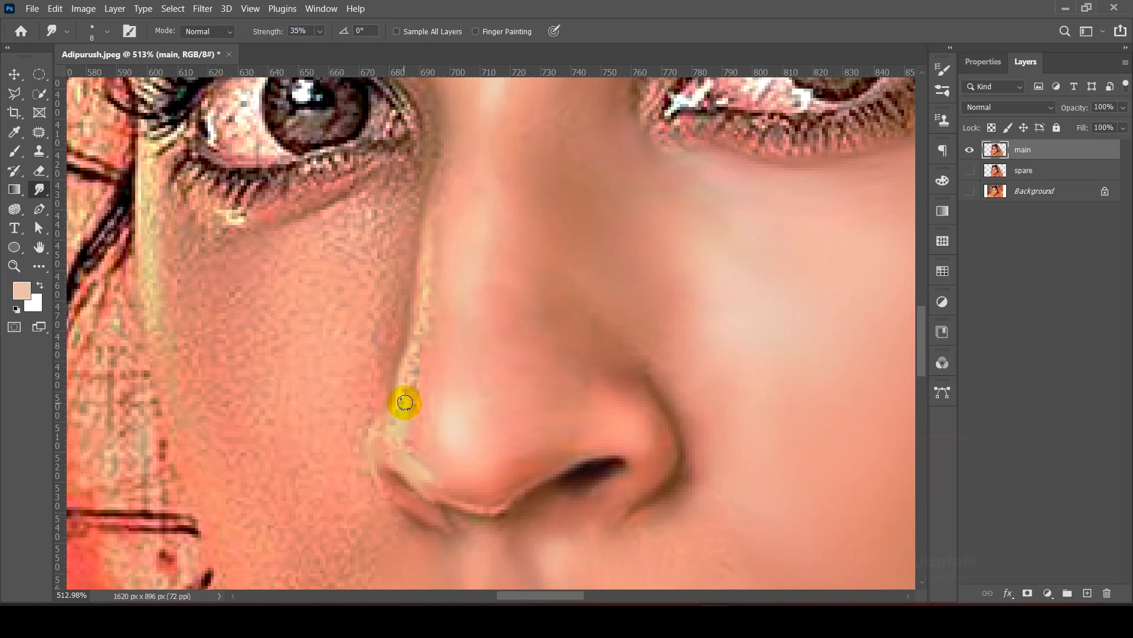
{"action": "key", "text": "bracketright"}
{"action": "key", "text": "bracketright"}
{"action": "key", "text": "bracketright"}
{"action": "mouse_move", "coordinate": [405, 397]}
{"action": "left_mouse_down"}
{"action": "mouse_move", "coordinate": [417, 337]}
{"action": "mouse_move", "coordinate": [413, 462]}
{"action": "mouse_move", "coordinate": [437, 303]}
{"action": "mouse_move", "coordinate": [428, 420]}
{"action": "left_mouse_up"}
- Smooth the skin below the left-hand eye and beside the nose with the 15 px smudge brush
{"action": "scroll", "coordinate": [414, 446], "scroll_direction": "up", "scroll_amount": 3}
{"action": "scroll", "coordinate": [513, 322], "scroll_direction": "down", "scroll_amount": 2}
{"action": "scroll", "coordinate": [512, 322], "scroll_direction": "down", "scroll_amount": 5}
{"action": "scroll", "coordinate": [654, 379], "scroll_direction": "up", "scroll_amount": 4}
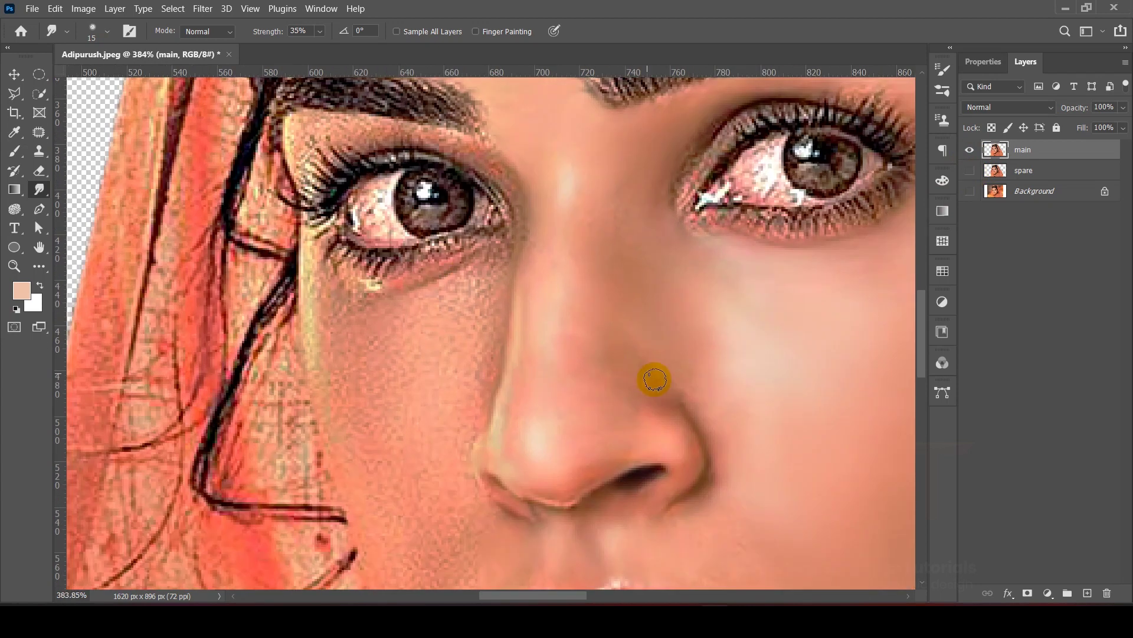
{"action": "scroll", "coordinate": [508, 370], "scroll_direction": "down", "scroll_amount": 5}
{"action": "scroll", "coordinate": [546, 319], "scroll_direction": "up", "scroll_amount": 5}
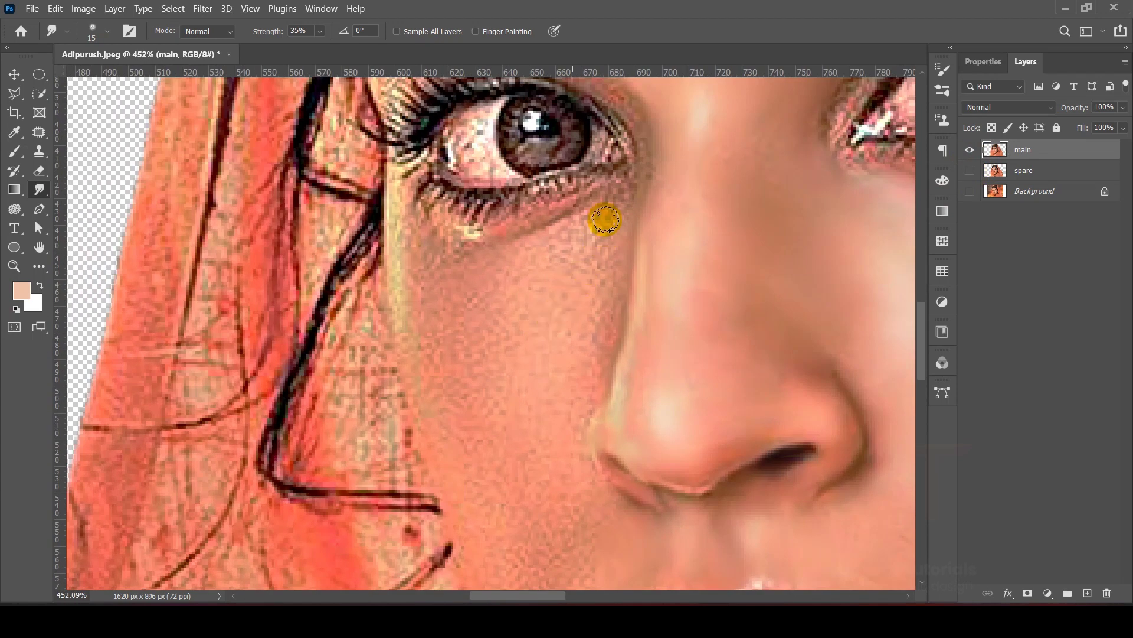
{"action": "mouse_move", "coordinate": [577, 240]}
{"action": "left_mouse_down"}
{"action": "mouse_move", "coordinate": [607, 212]}
{"action": "mouse_move", "coordinate": [546, 245]}
{"action": "mouse_move", "coordinate": [588, 217]}
{"action": "mouse_move", "coordinate": [602, 231]}
{"action": "mouse_move", "coordinate": [595, 309]}
{"action": "mouse_move", "coordinate": [582, 285]}
{"action": "mouse_move", "coordinate": [607, 313]}
{"action": "mouse_move", "coordinate": [473, 274]}
{"action": "left_mouse_up"}
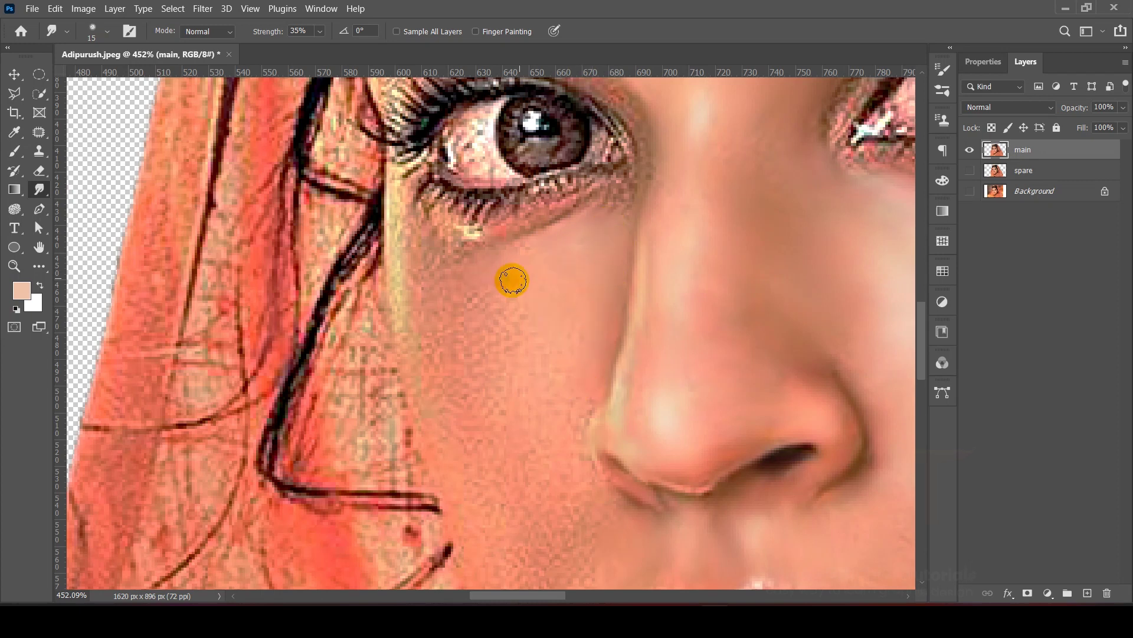
- Enlarge the smudge brush and smooth the rest of the left-hand cheek down towards the jaw
{"action": "key", "text": "bracketright"}
{"action": "key", "text": "bracketright"}
{"action": "key", "text": "bracketright"}
{"action": "key", "text": "bracketright"}
{"action": "key", "text": "bracketright"}
{"action": "scroll", "coordinate": [498, 361], "scroll_direction": "down", "scroll_amount": 3}
{"action": "scroll", "coordinate": [526, 348], "scroll_direction": "down", "scroll_amount": 3}
- Smudge the chin and lower jaw smooth with a 35 px brush
{"action": "key", "text": "bracketleft"}
{"action": "key", "text": "bracketleft"}
{"action": "key", "text": "bracketleft"}
{"action": "scroll", "coordinate": [543, 339], "scroll_direction": "down", "scroll_amount": 3}
{"action": "scroll", "coordinate": [620, 414], "scroll_direction": "down", "scroll_amount": 2}
{"action": "key", "text": "bracketright"}
{"action": "key", "text": "bracketright"}
{"action": "mouse_move", "coordinate": [759, 341]}
{"action": "left_mouse_down"}
{"action": "mouse_move", "coordinate": [709, 376]}
{"action": "mouse_move", "coordinate": [539, 331]}
{"action": "mouse_move", "coordinate": [633, 343]}
{"action": "mouse_move", "coordinate": [704, 311]}
{"action": "mouse_move", "coordinate": [613, 275]}
{"action": "left_mouse_up"}
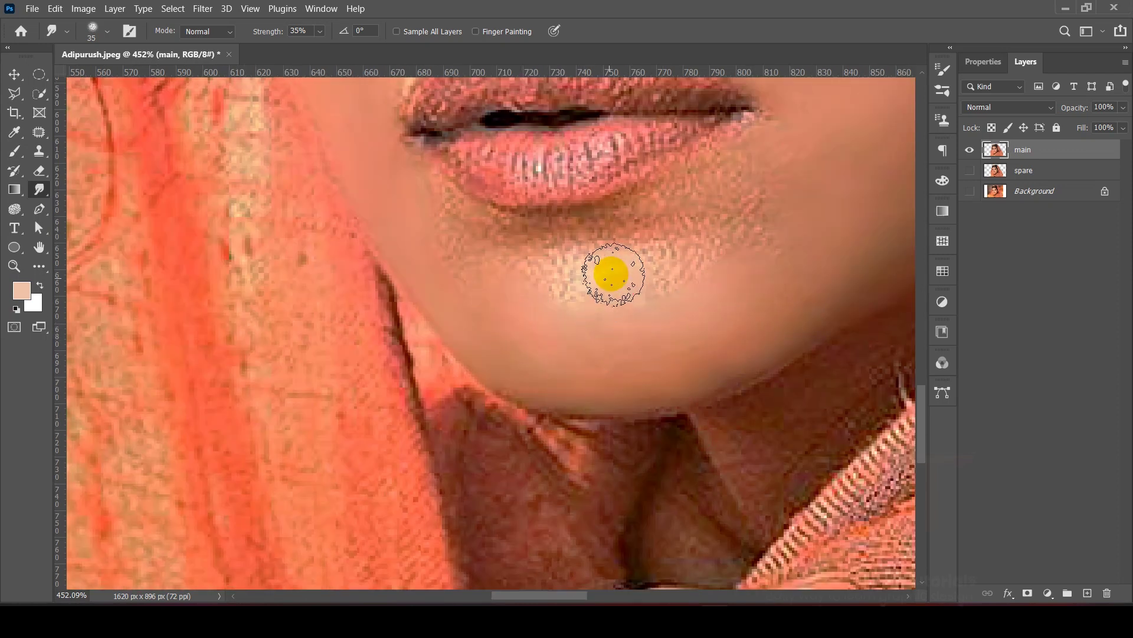
- Reduce the smudge brush to 20 px and smooth the skin beneath the lower lip and at the right-hand mouth corner
{"action": "key", "text": "bracketleft"}
{"action": "key", "text": "bracketleft"}
{"action": "key", "text": "bracketleft"}
{"action": "scroll", "coordinate": [650, 319], "scroll_direction": "up", "scroll_amount": 2}
{"action": "mouse_move", "coordinate": [463, 296]}
{"action": "left_mouse_down"}
{"action": "mouse_move", "coordinate": [480, 348]}
{"action": "mouse_move", "coordinate": [496, 311]}
{"action": "mouse_move", "coordinate": [531, 325]}
{"action": "mouse_move", "coordinate": [676, 324]}
{"action": "mouse_move", "coordinate": [659, 327]}
{"action": "mouse_move", "coordinate": [788, 300]}
{"action": "mouse_move", "coordinate": [685, 296]}
{"action": "mouse_move", "coordinate": [794, 272]}
{"action": "left_mouse_up"}
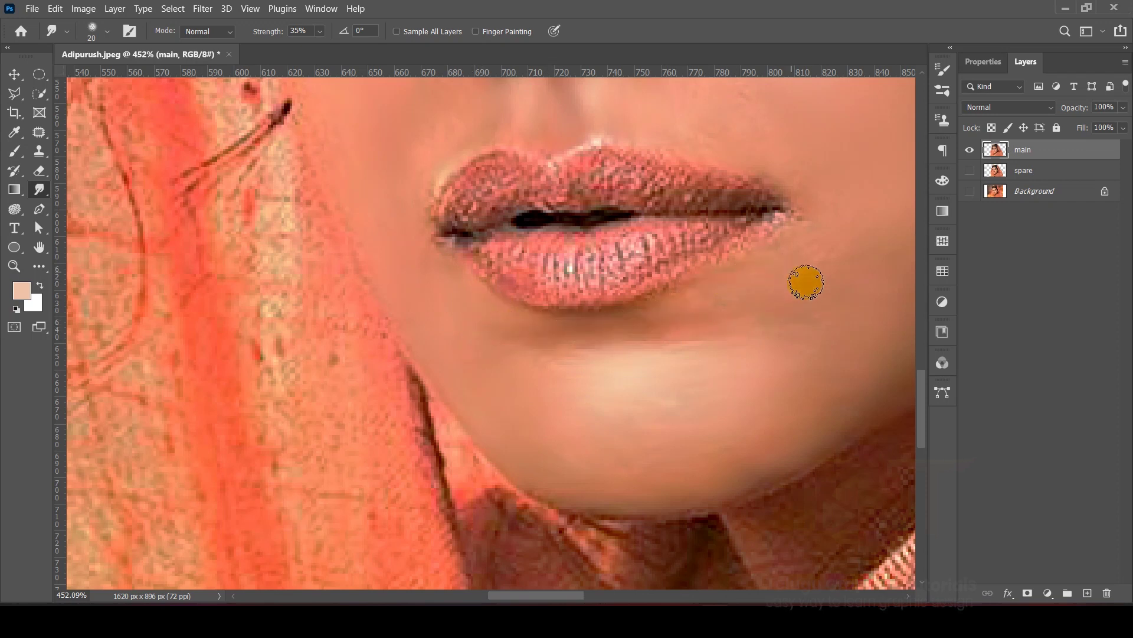
- Smooth the outer edge of the left-hand cheek and the skin around the left-hand eye with the 20 px smudge brush
{"action": "scroll", "coordinate": [567, 344], "scroll_direction": "up", "scroll_amount": 3}
{"action": "scroll", "coordinate": [539, 325], "scroll_direction": "up", "scroll_amount": 2}
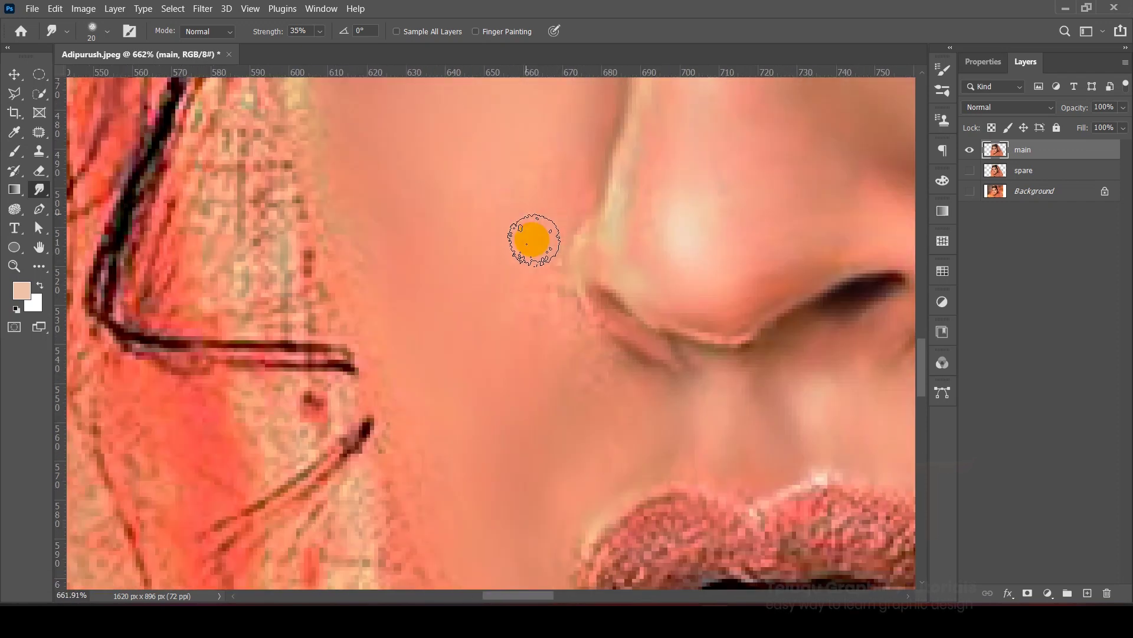
{"action": "scroll", "coordinate": [430, 306], "scroll_direction": "down", "scroll_amount": 1}
{"action": "left_click_drag", "start_coordinate": [318, 103], "coordinate": [457, 362]}
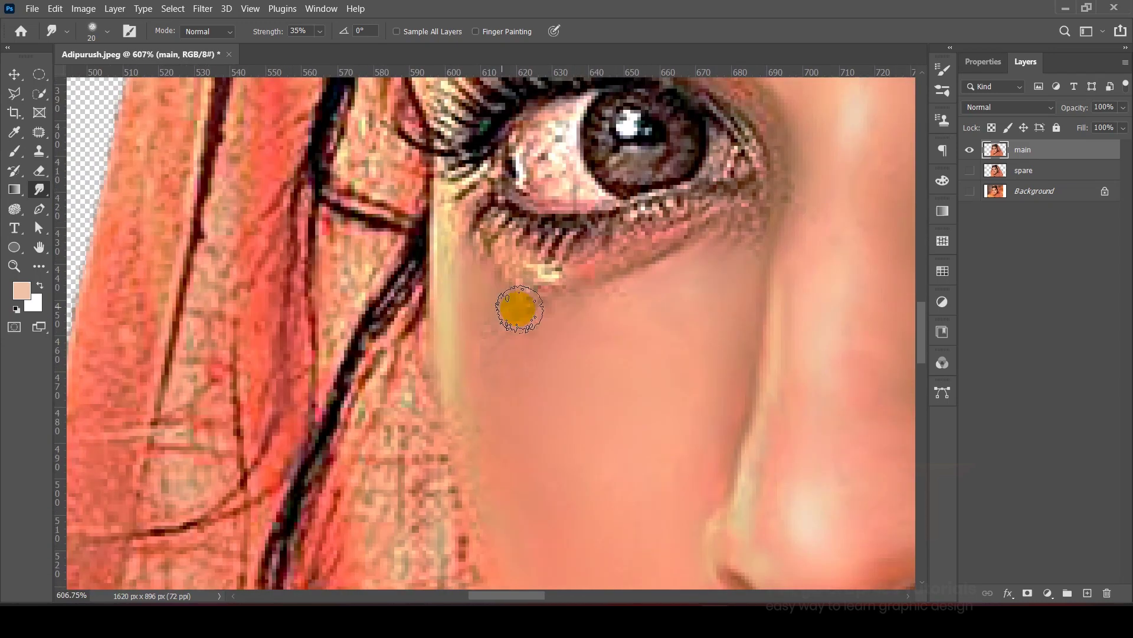
{"action": "scroll", "coordinate": [520, 308], "scroll_direction": "up", "scroll_amount": 3}
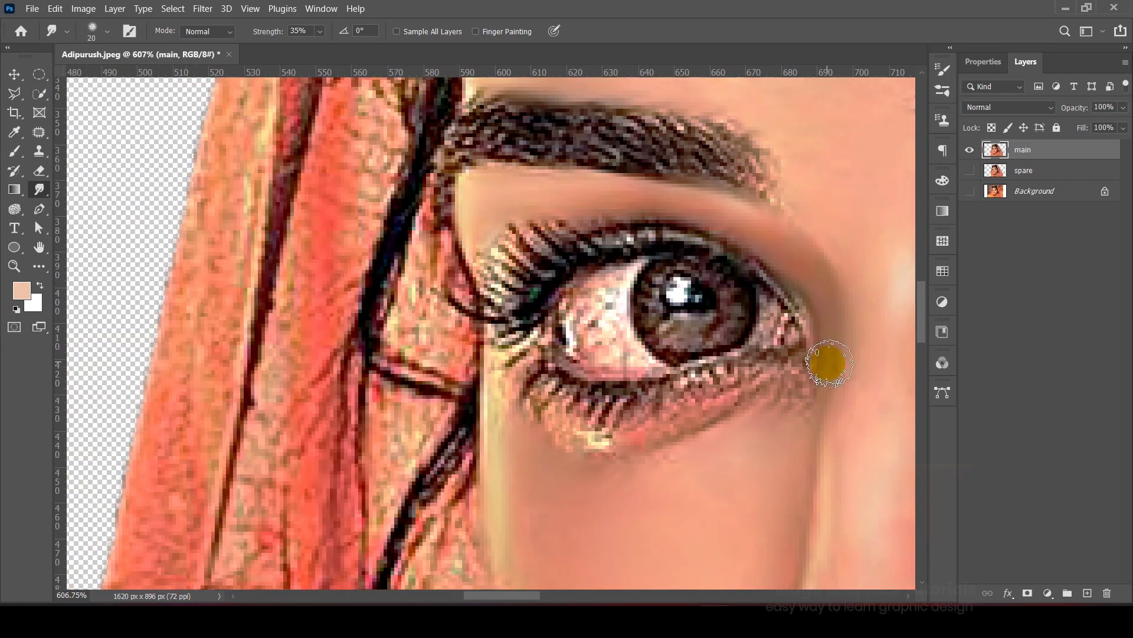
- Duplicate the main layer, hide the original and rename the copy as "main details"
{"action": "scroll", "coordinate": [620, 207], "scroll_direction": "down", "scroll_amount": 5}
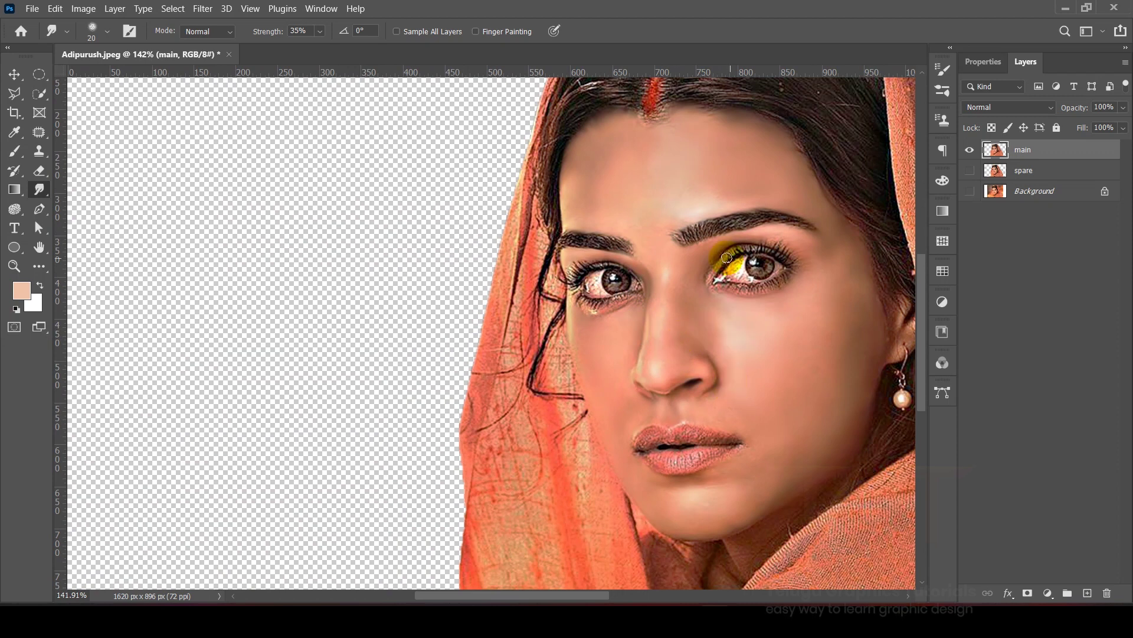
{"action": "scroll", "coordinate": [723, 242], "scroll_direction": "up", "scroll_amount": 1}
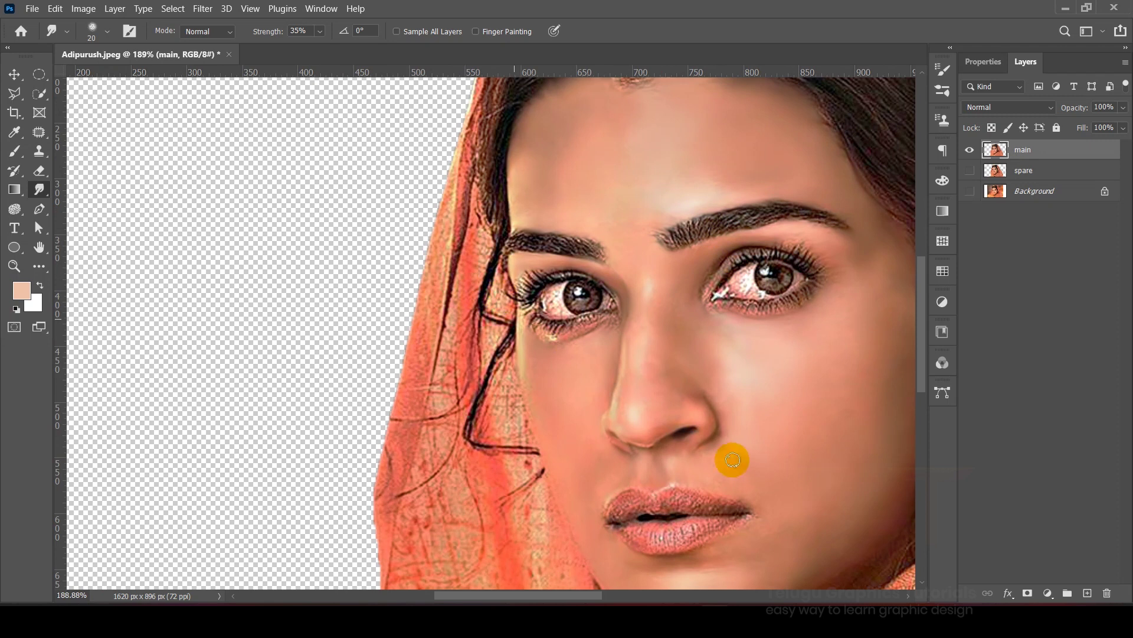
{"action": "scroll", "coordinate": [704, 347], "scroll_direction": "down", "scroll_amount": 2}
{"action": "scroll", "coordinate": [681, 392], "scroll_direction": "down", "scroll_amount": 1}
{"action": "scroll", "coordinate": [682, 392], "scroll_direction": "up", "scroll_amount": 2}
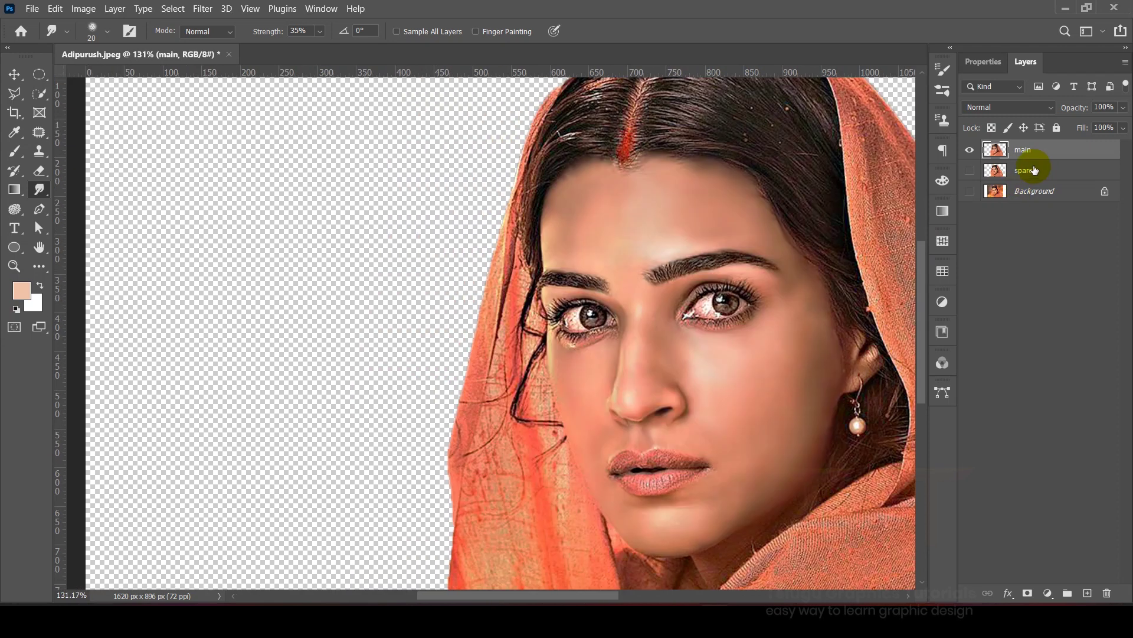
{"action": "left_click_drag", "start_coordinate": [1043, 151], "coordinate": [1087, 593]}
{"action": "left_click", "coordinate": [970, 172]}
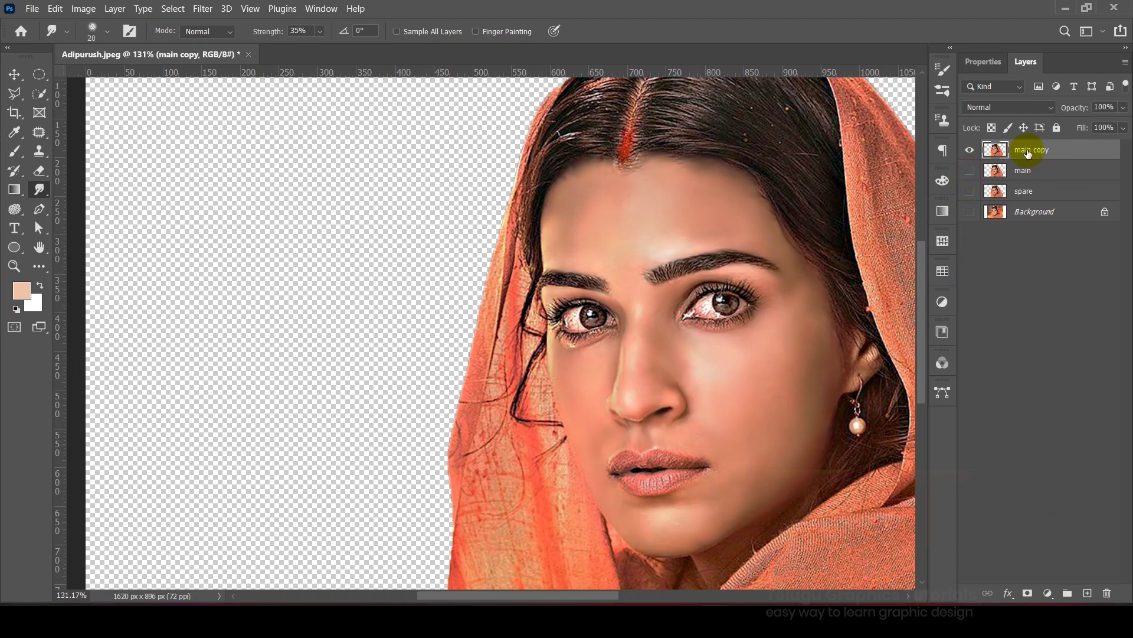
{"action": "double_click", "coordinate": [1026, 152]}
{"action": "type", "text": "main details"}
{"action": "left_click", "coordinate": [1074, 303]}
{"action": "scroll", "coordinate": [651, 317], "scroll_direction": "down", "scroll_amount": 3}
{"action": "scroll", "coordinate": [657, 315], "scroll_direction": "down", "scroll_amount": 3}
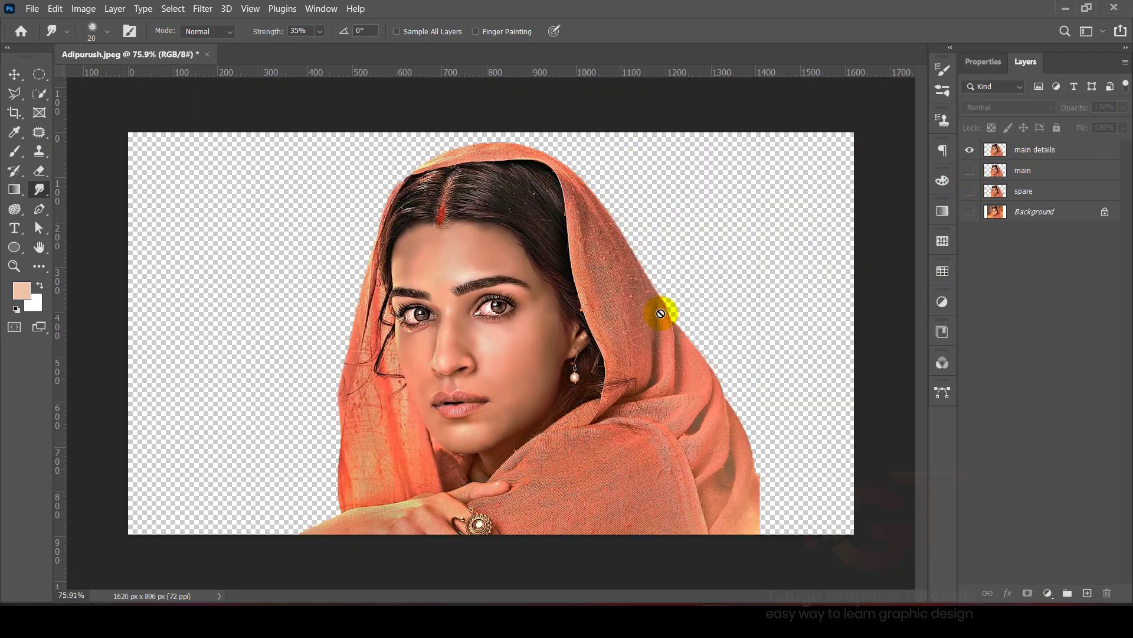
{"action": "scroll", "coordinate": [410, 117], "scroll_direction": "up", "scroll_amount": 5}
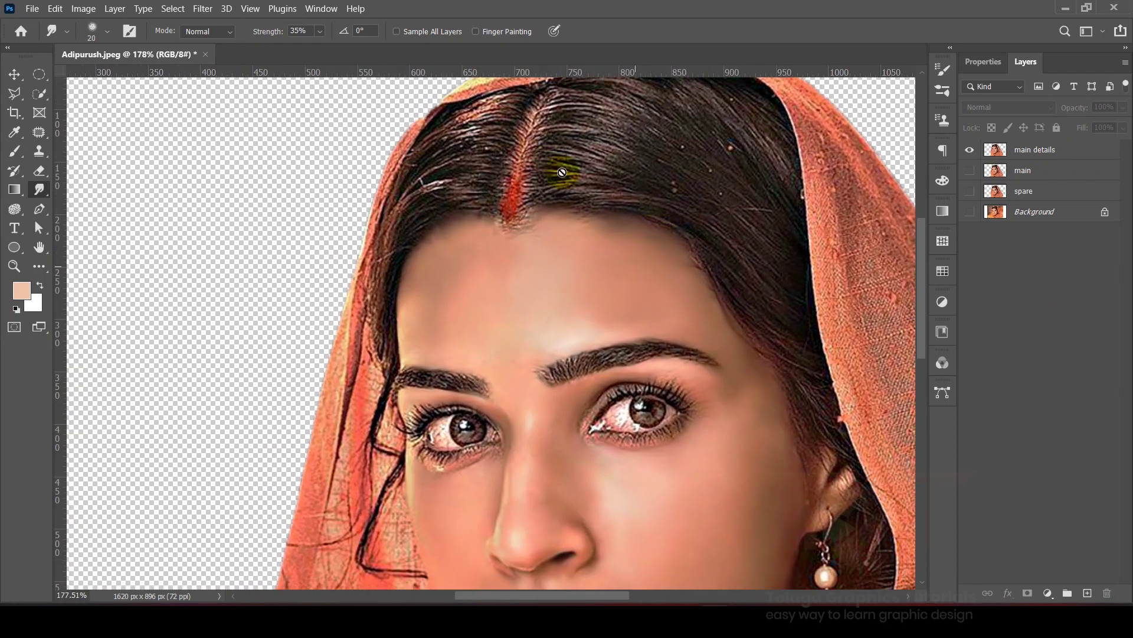
- Select the main details layer and smudge the upper lip smooth with a 20 px brush at 40% strength
{"action": "scroll", "coordinate": [562, 172], "scroll_direction": "down", "scroll_amount": 5}
{"action": "scroll", "coordinate": [634, 351], "scroll_direction": "down", "scroll_amount": 2}
{"action": "scroll", "coordinate": [709, 289], "scroll_direction": "up", "scroll_amount": 4}
{"action": "left_click", "coordinate": [1039, 149]}
{"action": "scroll", "coordinate": [571, 393], "scroll_direction": "up", "scroll_amount": 5}
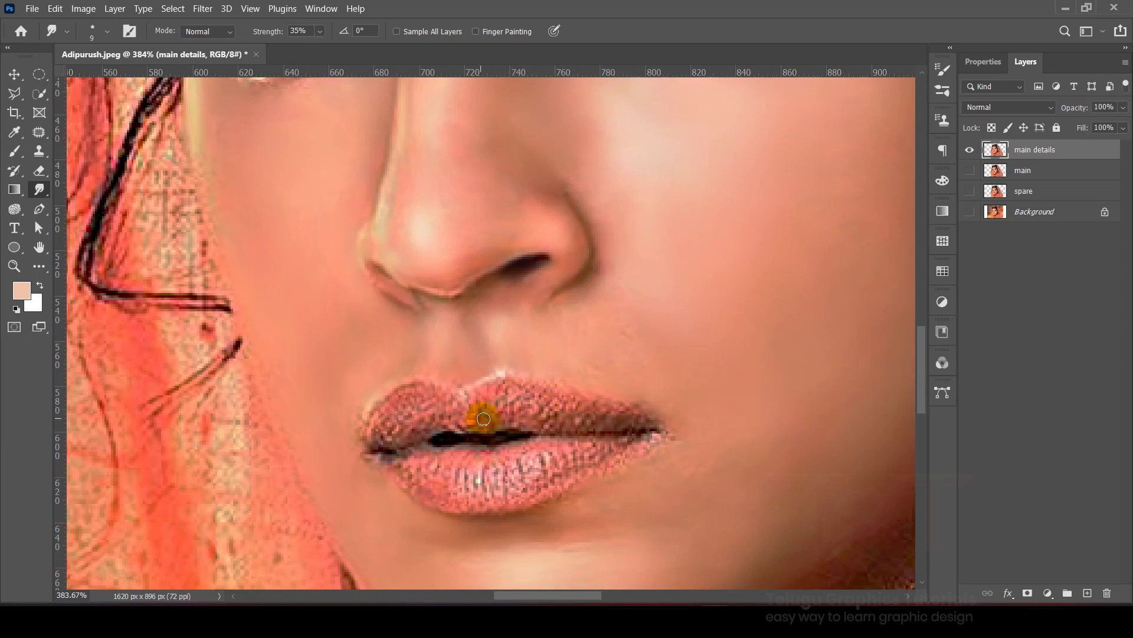
{"action": "left_click_drag", "start_coordinate": [480, 414], "coordinate": [523, 411]}
{"action": "left_click_drag", "start_coordinate": [281, 36], "coordinate": [286, 37]}
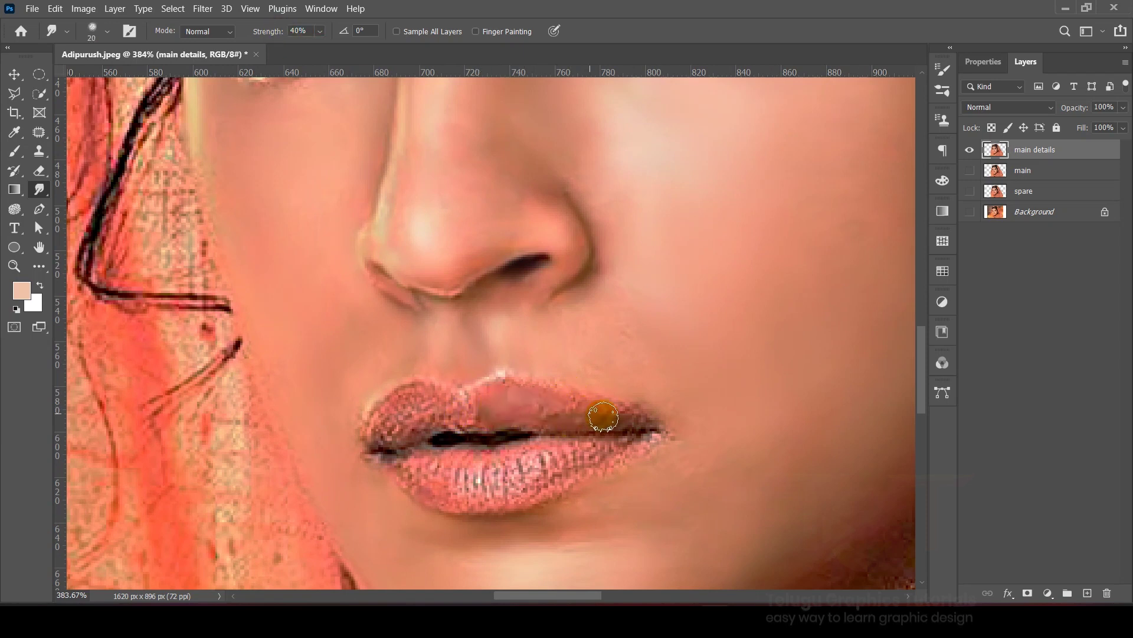
{"action": "mouse_move", "coordinate": [425, 388]}
{"action": "left_mouse_down"}
{"action": "mouse_move", "coordinate": [426, 413]}
{"action": "mouse_move", "coordinate": [465, 413]}
{"action": "left_mouse_up"}
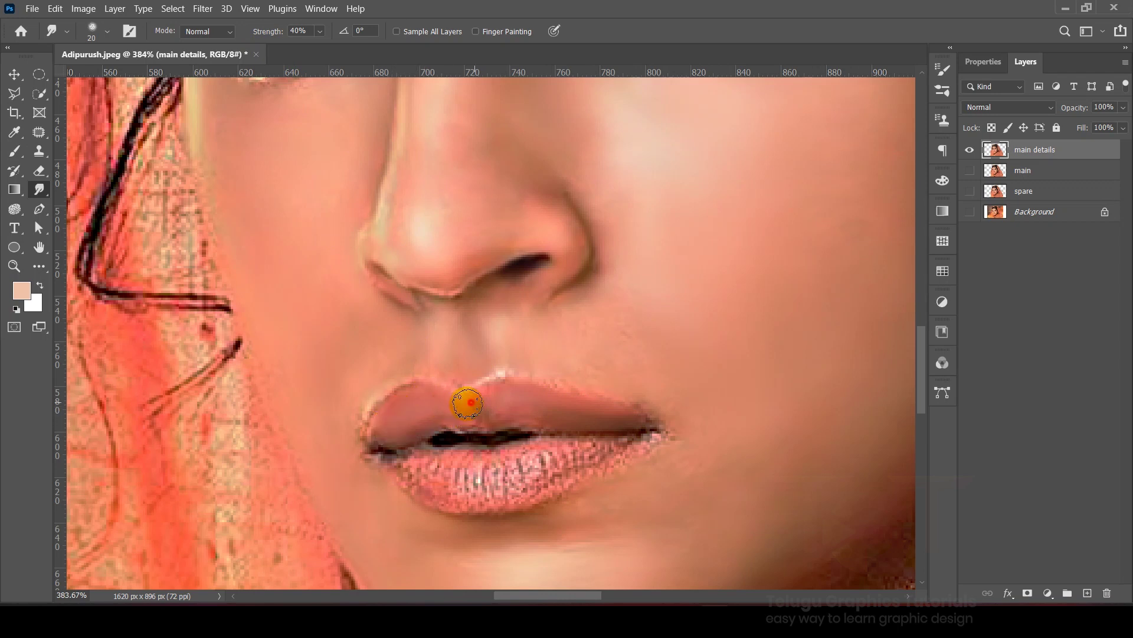
- Reduce the smudge brush to 9 px and smooth the lower lip and the right-hand mouth corner
{"action": "key", "text": "bracketleft"}
{"action": "key", "text": "bracketleft"}
{"action": "mouse_move", "coordinate": [536, 431]}
{"action": "left_mouse_down"}
{"action": "mouse_move", "coordinate": [481, 474]}
{"action": "mouse_move", "coordinate": [514, 480]}
{"action": "mouse_move", "coordinate": [570, 457]}
{"action": "mouse_move", "coordinate": [464, 473]}
{"action": "mouse_move", "coordinate": [386, 465]}
{"action": "left_mouse_up"}
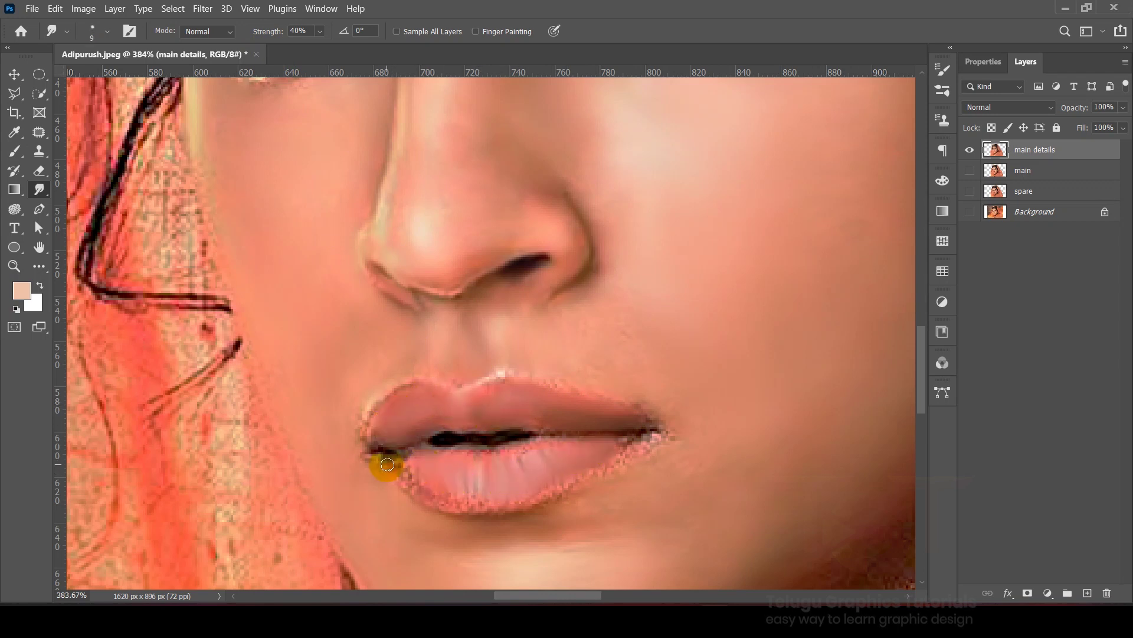
{"action": "mouse_move", "coordinate": [539, 492]}
{"action": "left_mouse_down"}
{"action": "mouse_move", "coordinate": [643, 449]}
{"action": "mouse_move", "coordinate": [577, 392]}
{"action": "mouse_move", "coordinate": [678, 442]}
{"action": "left_mouse_up"}
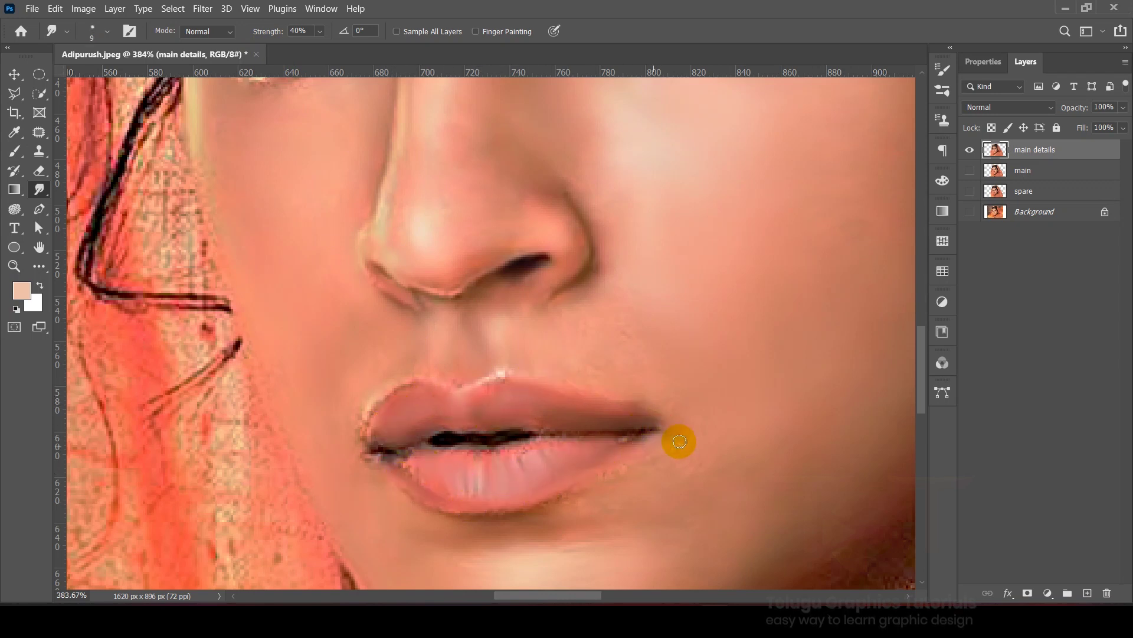
- Smooth the left-hand mouth corner and the outlines of both lips with the 9 px smudge brush
{"action": "scroll", "coordinate": [361, 411], "scroll_direction": "up", "scroll_amount": 3}
{"action": "left_click_drag", "start_coordinate": [361, 411], "coordinate": [372, 475]}
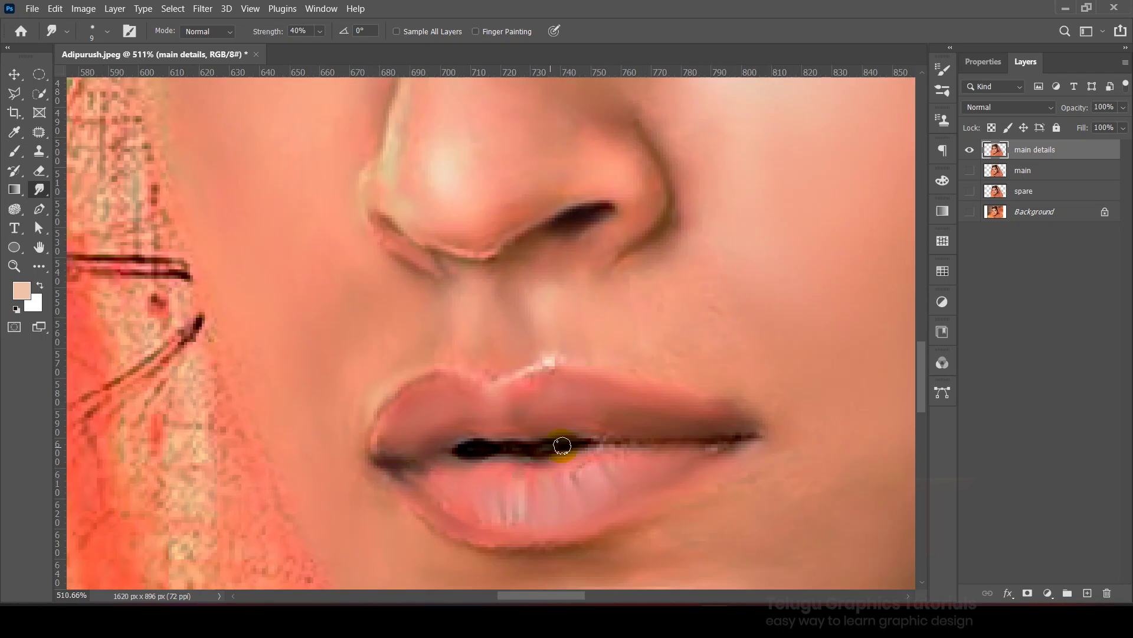
{"action": "left_click_drag", "start_coordinate": [554, 370], "coordinate": [468, 369]}
{"action": "left_click_drag", "start_coordinate": [532, 539], "coordinate": [489, 477]}
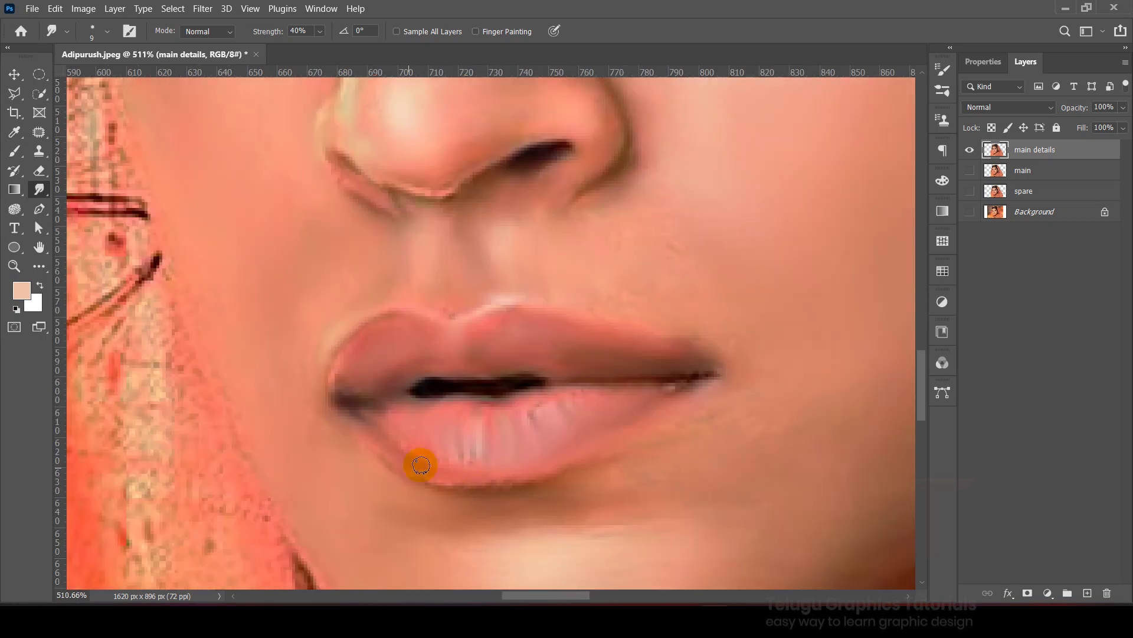
{"action": "scroll", "coordinate": [683, 370], "scroll_direction": "up", "scroll_amount": 1}
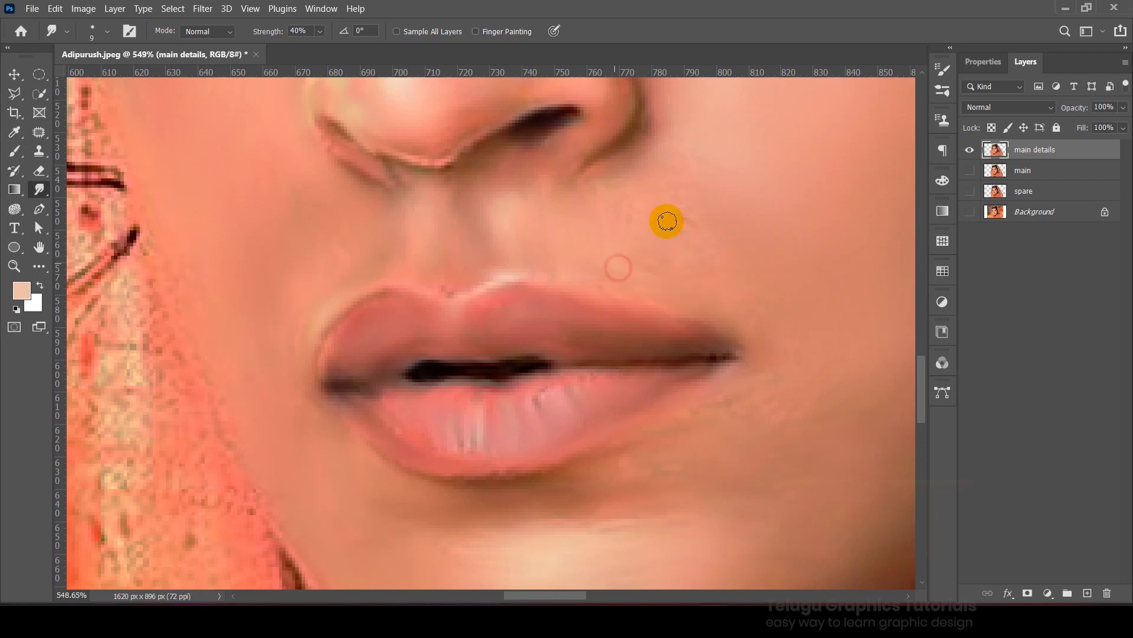
- Choose the Smoothing Smudge Brush at 9 px and set its strength to 60%
{"action": "scroll", "coordinate": [630, 276], "scroll_direction": "down", "scroll_amount": 6}
{"action": "left_click", "coordinate": [96, 35]}
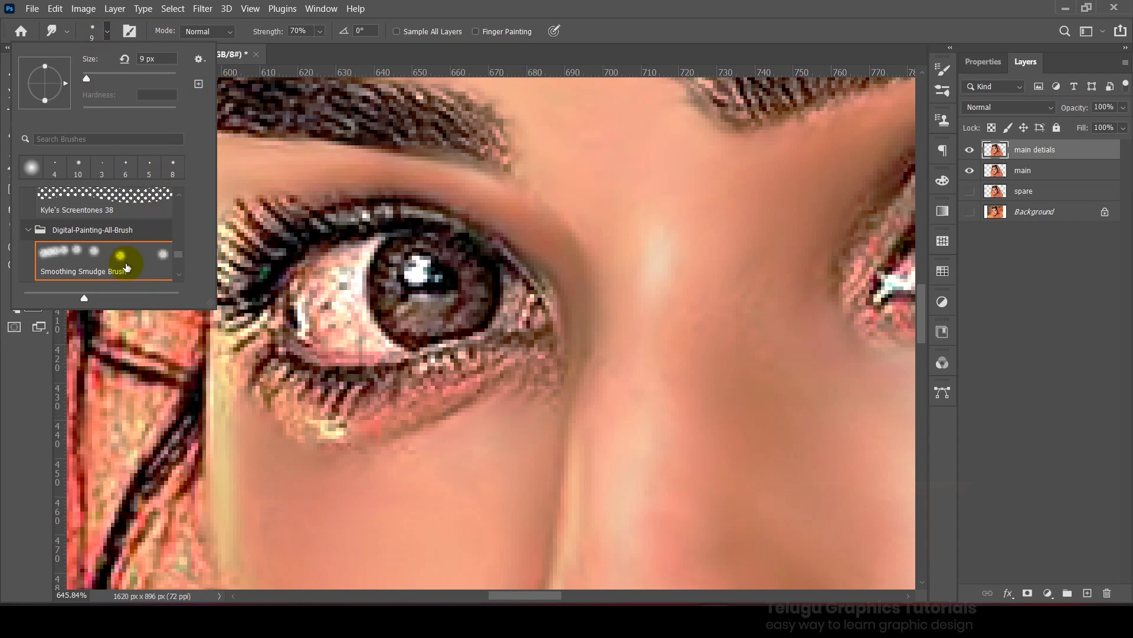
{"action": "left_click", "coordinate": [437, 6]}
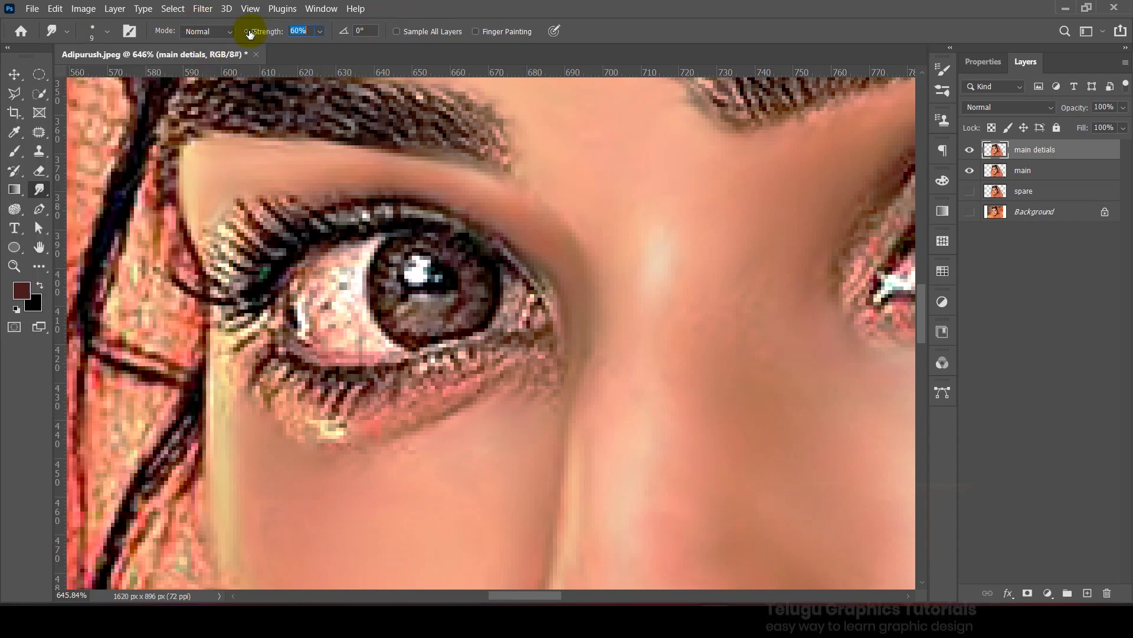
{"action": "scroll", "coordinate": [497, 291], "scroll_direction": "down", "scroll_amount": 2}
{"action": "scroll", "coordinate": [693, 282], "scroll_direction": "up", "scroll_amount": 2}
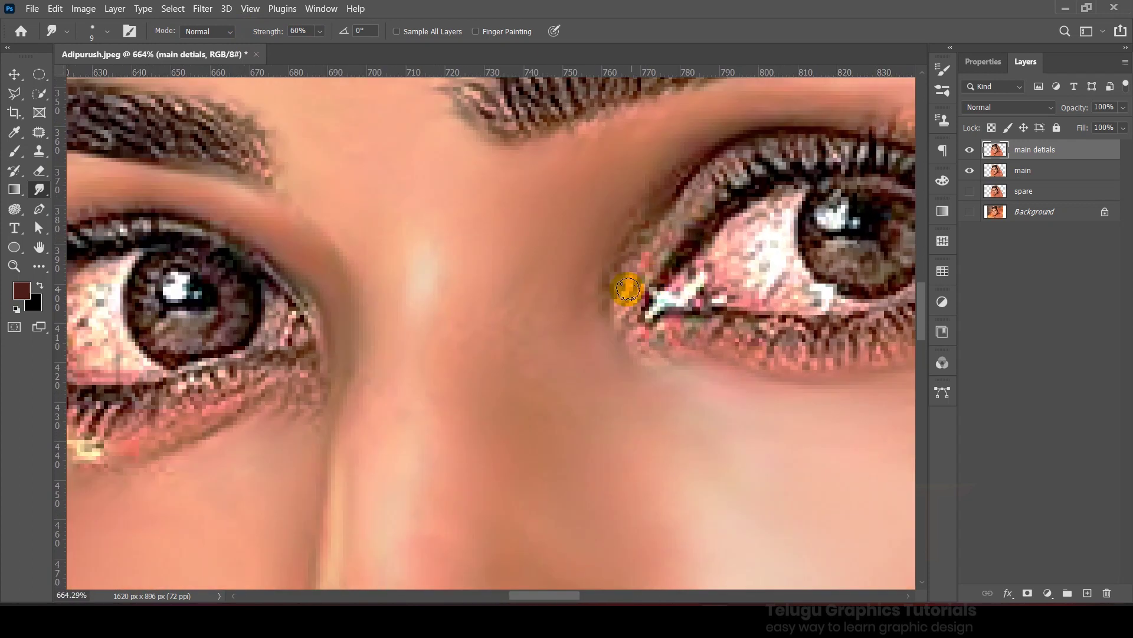
- Try smudging the skin around the inner corner of the right-hand eye at 60% strength
{"action": "scroll", "coordinate": [635, 268], "scroll_direction": "down", "scroll_amount": 3}
{"action": "left_click_drag", "start_coordinate": [667, 316], "coordinate": [579, 306]}
{"action": "mouse_move", "coordinate": [612, 352]}
{"action": "left_mouse_down"}
{"action": "mouse_move", "coordinate": [719, 352]}
{"action": "mouse_move", "coordinate": [739, 339]}
{"action": "mouse_move", "coordinate": [663, 342]}
{"action": "left_mouse_up"}
{"action": "key", "text": "ctrl+z"}
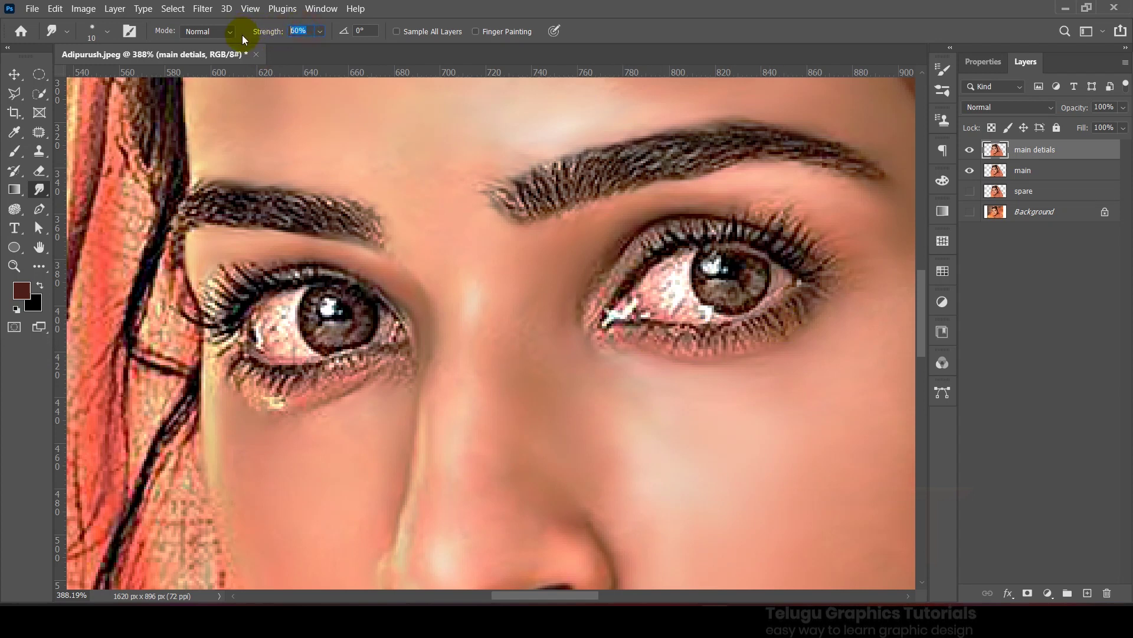
- Set the smudge strength to 35% and smooth the lids and the skin below the right-hand eye with a 10 px brush
{"action": "type", "text": "35"}
{"action": "key", "text": "Return"}
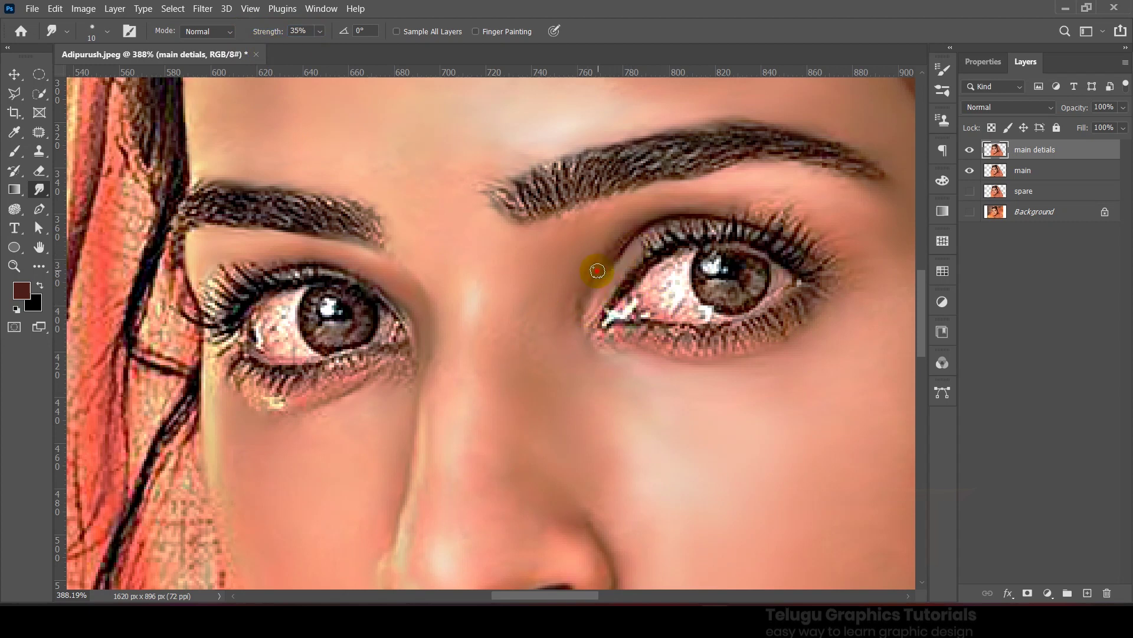
{"action": "mouse_move", "coordinate": [646, 331]}
{"action": "left_mouse_down"}
{"action": "mouse_move", "coordinate": [618, 334]}
{"action": "mouse_move", "coordinate": [707, 343]}
{"action": "left_mouse_up"}
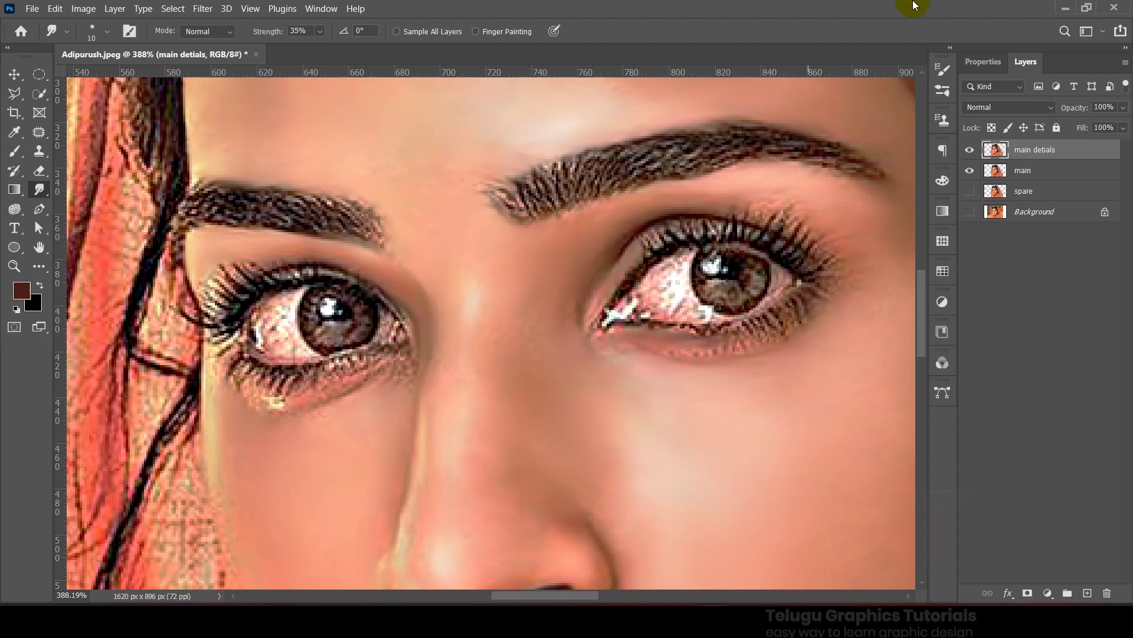
{"action": "scroll", "coordinate": [737, 308], "scroll_direction": "up", "scroll_amount": 1}
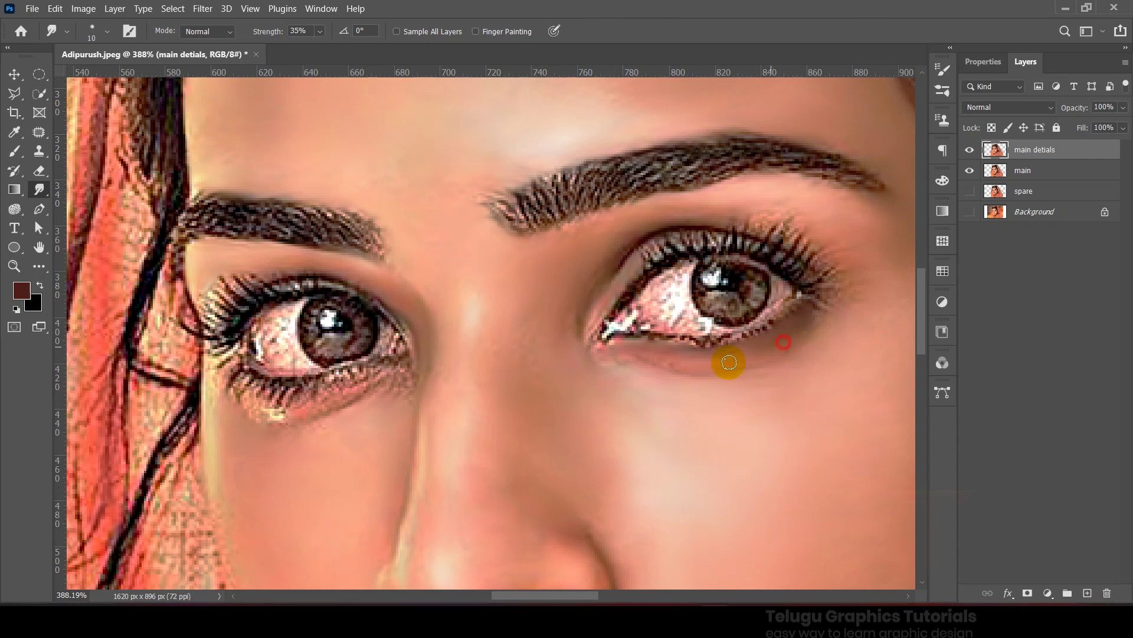
{"action": "mouse_move", "coordinate": [714, 369]}
{"action": "left_mouse_down"}
{"action": "mouse_move", "coordinate": [683, 337]}
{"action": "mouse_move", "coordinate": [645, 353]}
{"action": "mouse_move", "coordinate": [596, 326]}
{"action": "left_mouse_up"}
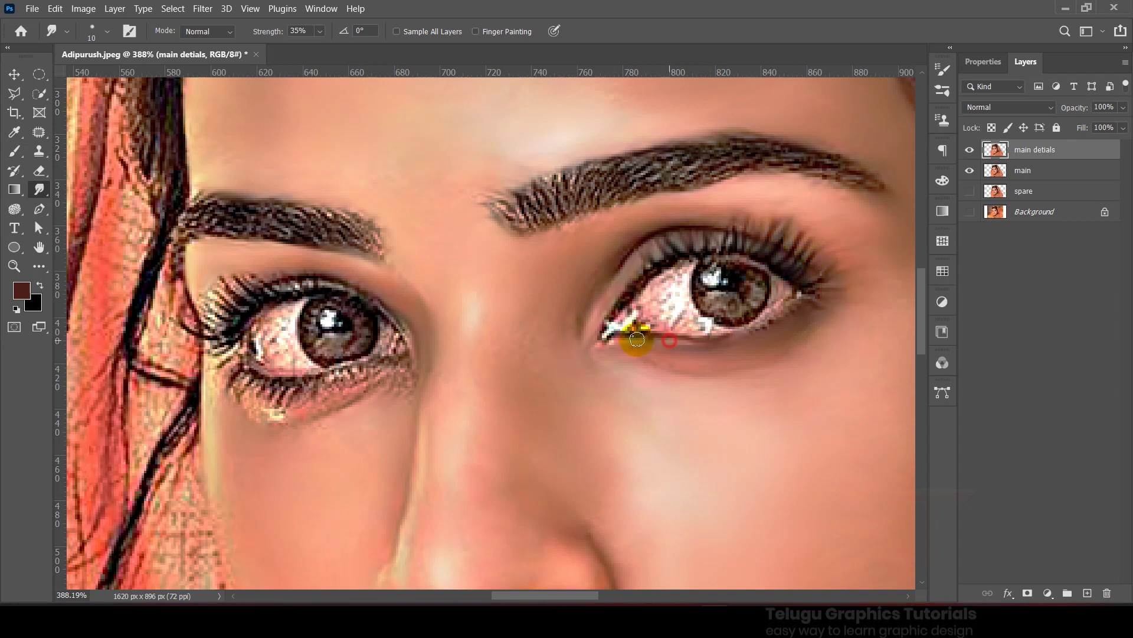
- Smooth the skin and lower lashes beneath the left-hand eye with the 10 px smudge brush
{"action": "scroll", "coordinate": [481, 324], "scroll_direction": "up", "scroll_amount": 5}
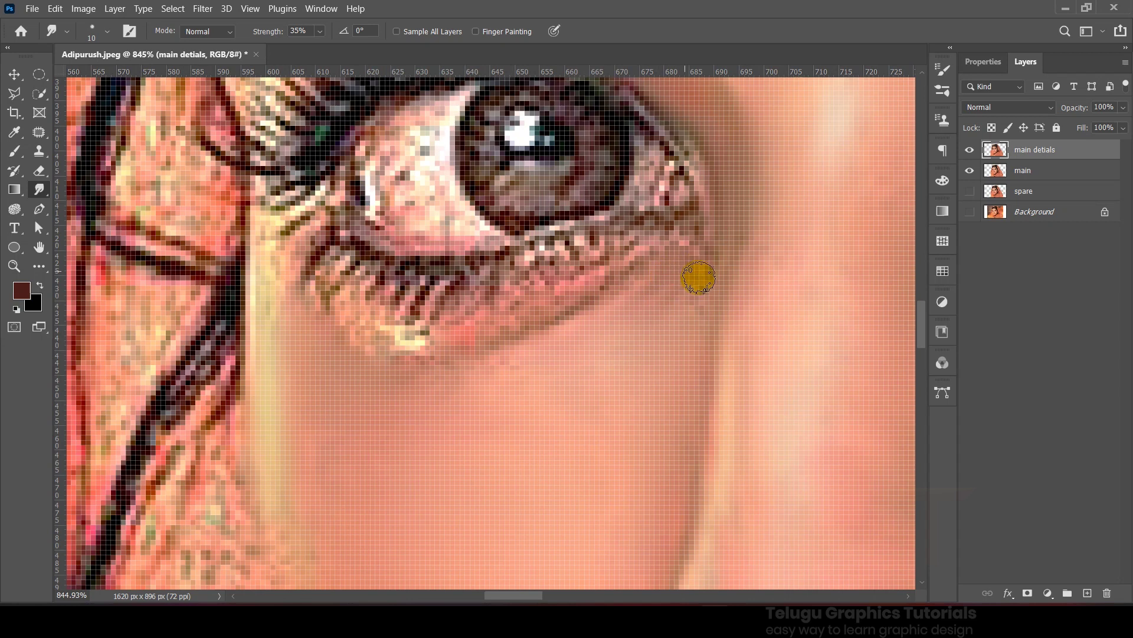
{"action": "left_click_drag", "start_coordinate": [639, 243], "coordinate": [492, 277]}
{"action": "mouse_move", "coordinate": [503, 298]}
{"action": "left_mouse_down"}
{"action": "mouse_move", "coordinate": [620, 274]}
{"action": "mouse_move", "coordinate": [462, 279]}
{"action": "left_mouse_up"}
{"action": "left_click_drag", "start_coordinate": [493, 331], "coordinate": [452, 285]}
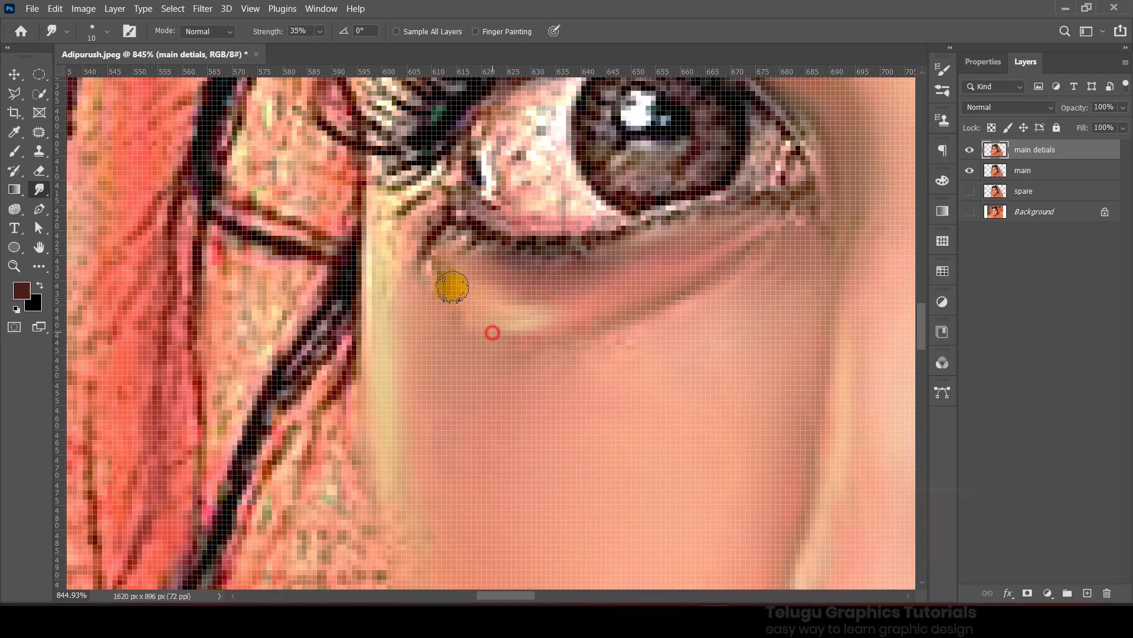
{"action": "left_click_drag", "start_coordinate": [387, 270], "coordinate": [541, 362]}
- Soften the upper lashes and upper lid of the left-hand eye with smudge strokes
{"action": "left_click_drag", "start_coordinate": [599, 287], "coordinate": [550, 307]}
{"action": "left_click_drag", "start_coordinate": [579, 254], "coordinate": [550, 271]}
{"action": "mouse_move", "coordinate": [624, 138]}
{"action": "left_mouse_down"}
{"action": "mouse_move", "coordinate": [614, 203]}
{"action": "mouse_move", "coordinate": [533, 243]}
{"action": "mouse_move", "coordinate": [551, 337]}
{"action": "mouse_move", "coordinate": [580, 381]}
{"action": "left_mouse_up"}
{"action": "left_click_drag", "start_coordinate": [697, 215], "coordinate": [613, 229]}
- Reduce the smudge brush to 5 px and smooth the white of the left-hand eye
{"action": "key", "text": "bracketleft"}
{"action": "key", "text": "bracketleft"}
{"action": "key", "text": "bracketleft"}
{"action": "key", "text": "bracketleft"}
{"action": "key", "text": "bracketleft"}
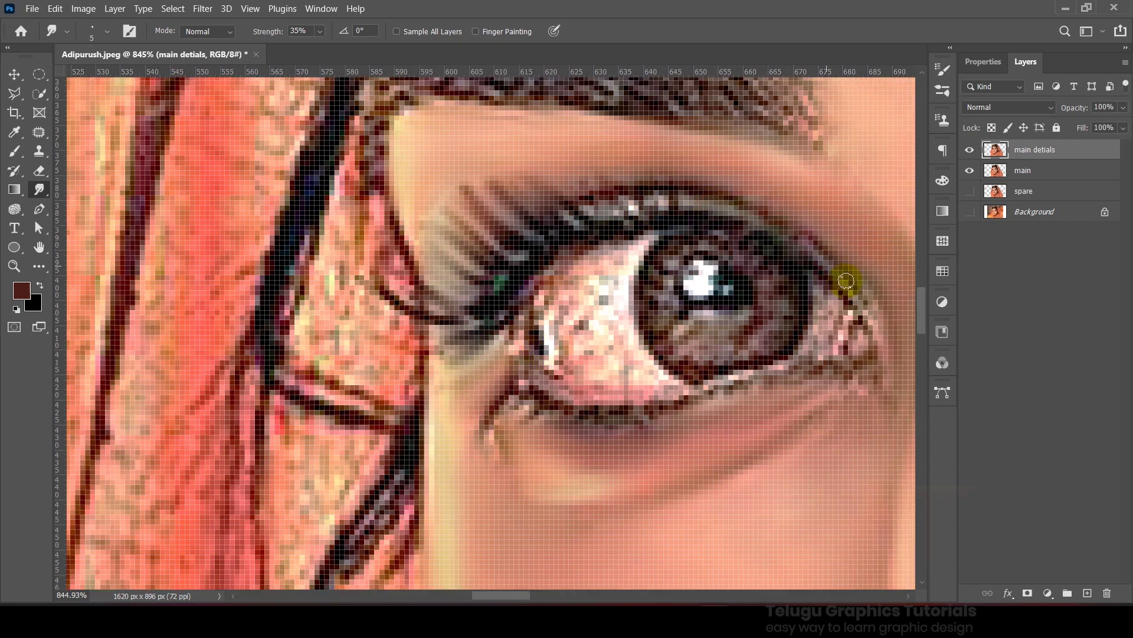
{"action": "scroll", "coordinate": [599, 285], "scroll_direction": "down", "scroll_amount": 6}
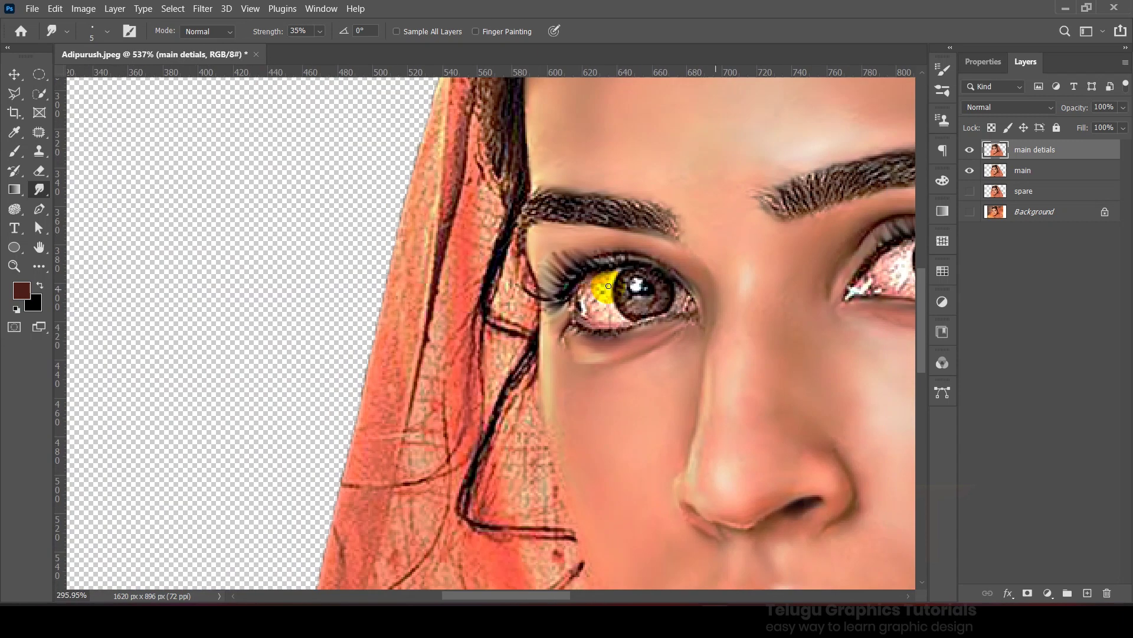
{"action": "scroll", "coordinate": [667, 321], "scroll_direction": "up", "scroll_amount": 7}
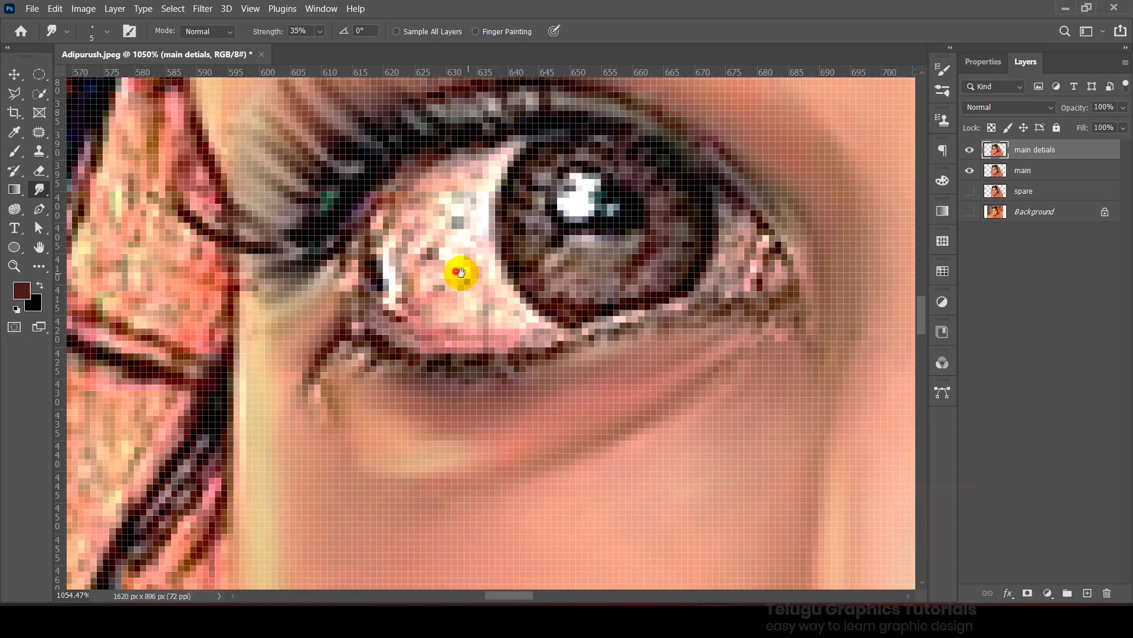
{"action": "left_click_drag", "start_coordinate": [458, 271], "coordinate": [497, 274]}
{"action": "mouse_move", "coordinate": [501, 226]}
{"action": "left_mouse_down"}
{"action": "mouse_move", "coordinate": [510, 181]}
{"action": "mouse_move", "coordinate": [560, 327]}
{"action": "mouse_move", "coordinate": [478, 227]}
{"action": "mouse_move", "coordinate": [493, 319]}
{"action": "mouse_move", "coordinate": [466, 318]}
{"action": "mouse_move", "coordinate": [467, 297]}
{"action": "mouse_move", "coordinate": [447, 318]}
{"action": "mouse_move", "coordinate": [428, 249]}
{"action": "mouse_move", "coordinate": [430, 276]}
{"action": "mouse_move", "coordinate": [400, 293]}
{"action": "mouse_move", "coordinate": [421, 236]}
{"action": "mouse_move", "coordinate": [364, 286]}
{"action": "mouse_move", "coordinate": [433, 267]}
{"action": "mouse_move", "coordinate": [459, 303]}
{"action": "left_mouse_up"}
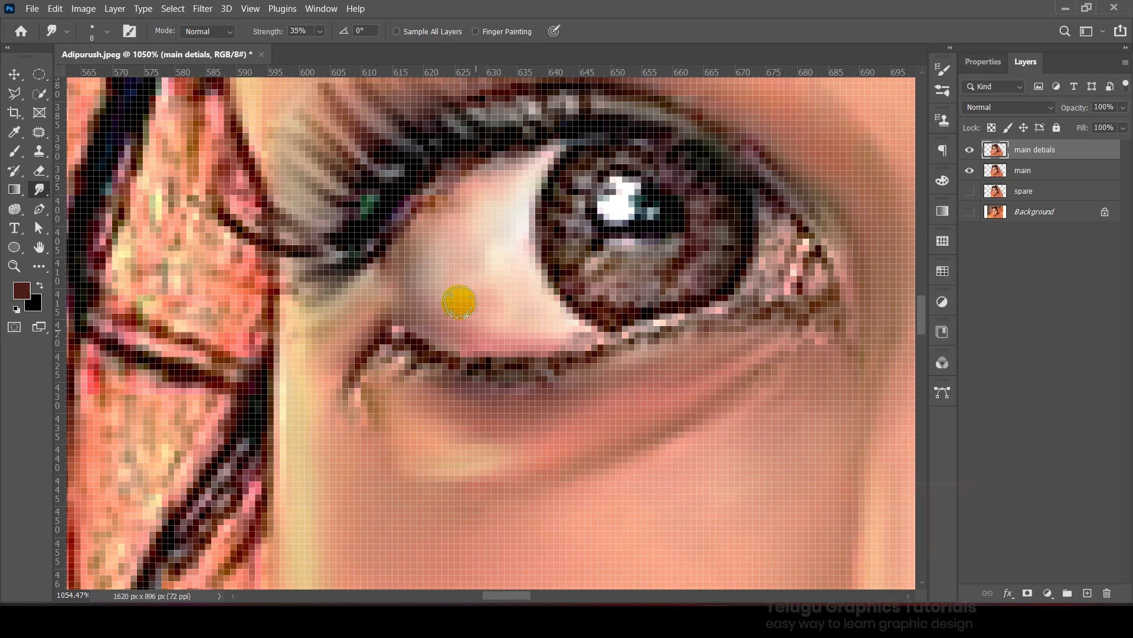
- Set the smudge strength to 91% and define the outer rim of the left-hand eye with a 2 px brush
{"action": "scroll", "coordinate": [542, 201], "scroll_direction": "up", "scroll_amount": 3}
{"action": "key", "text": "9"}
{"action": "key", "text": "1"}
{"action": "left_click_drag", "start_coordinate": [540, 277], "coordinate": [541, 177]}
{"action": "scroll", "coordinate": [540, 177], "scroll_direction": "down", "scroll_amount": 2}
{"action": "scroll", "coordinate": [561, 265], "scroll_direction": "down", "scroll_amount": 3}
{"action": "scroll", "coordinate": [587, 267], "scroll_direction": "up", "scroll_amount": 4}
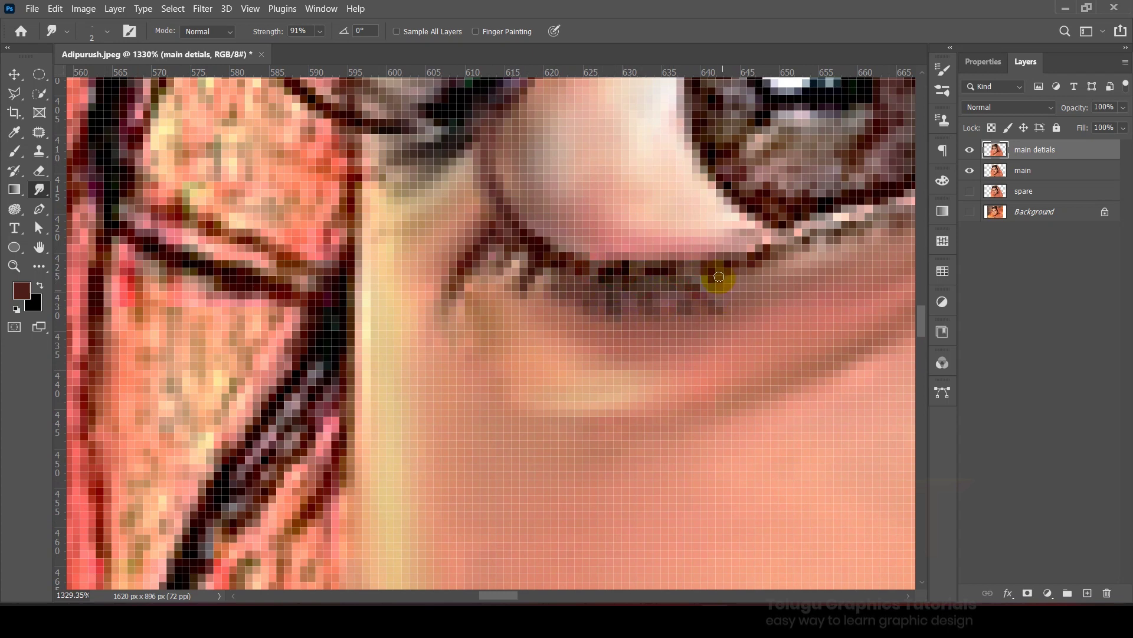
- Smudge the lower lid rim of the left-hand eye into a clean line ending at the inner corner
{"action": "scroll", "coordinate": [719, 278], "scroll_direction": "down", "scroll_amount": 10}
{"action": "scroll", "coordinate": [751, 285], "scroll_direction": "up", "scroll_amount": 10}
{"action": "scroll", "coordinate": [683, 316], "scroll_direction": "down", "scroll_amount": 10}
{"action": "scroll", "coordinate": [599, 285], "scroll_direction": "up", "scroll_amount": 10}
{"action": "mouse_move", "coordinate": [663, 212]}
{"action": "left_mouse_down"}
{"action": "mouse_move", "coordinate": [662, 256]}
{"action": "mouse_move", "coordinate": [618, 258]}
{"action": "mouse_move", "coordinate": [586, 295]}
{"action": "mouse_move", "coordinate": [785, 246]}
{"action": "mouse_move", "coordinate": [585, 273]}
{"action": "mouse_move", "coordinate": [657, 258]}
{"action": "mouse_move", "coordinate": [798, 181]}
{"action": "mouse_move", "coordinate": [808, 160]}
{"action": "mouse_move", "coordinate": [810, 213]}
{"action": "mouse_move", "coordinate": [794, 114]}
{"action": "mouse_move", "coordinate": [747, 260]}
{"action": "left_mouse_up"}
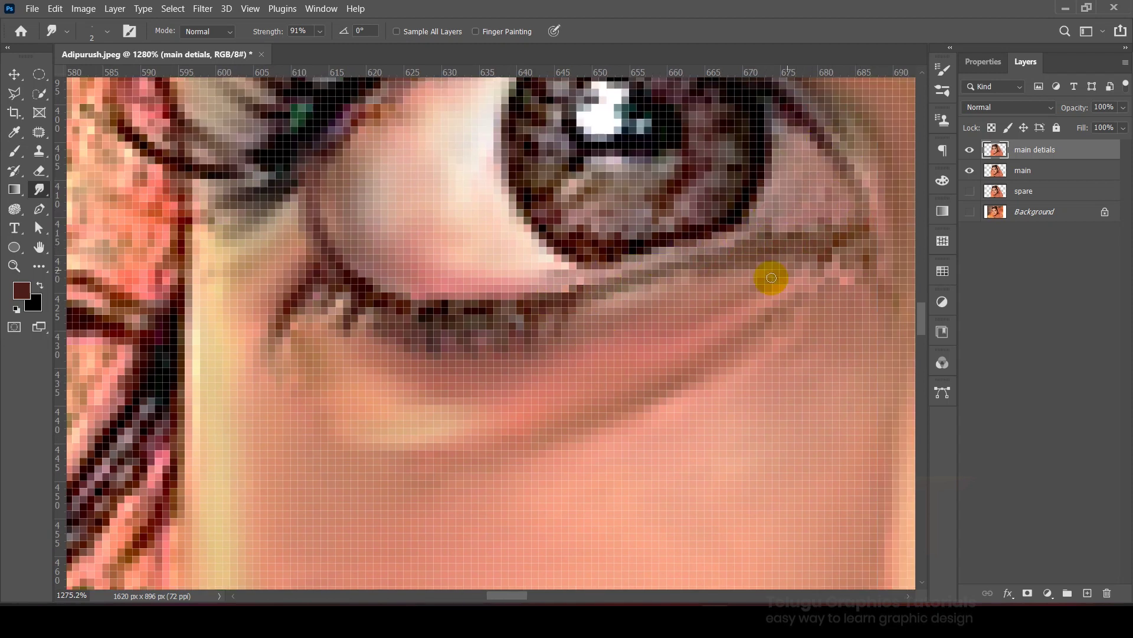
{"action": "scroll", "coordinate": [768, 263], "scroll_direction": "down", "scroll_amount": 5}
{"action": "scroll", "coordinate": [643, 281], "scroll_direction": "up", "scroll_amount": 5}
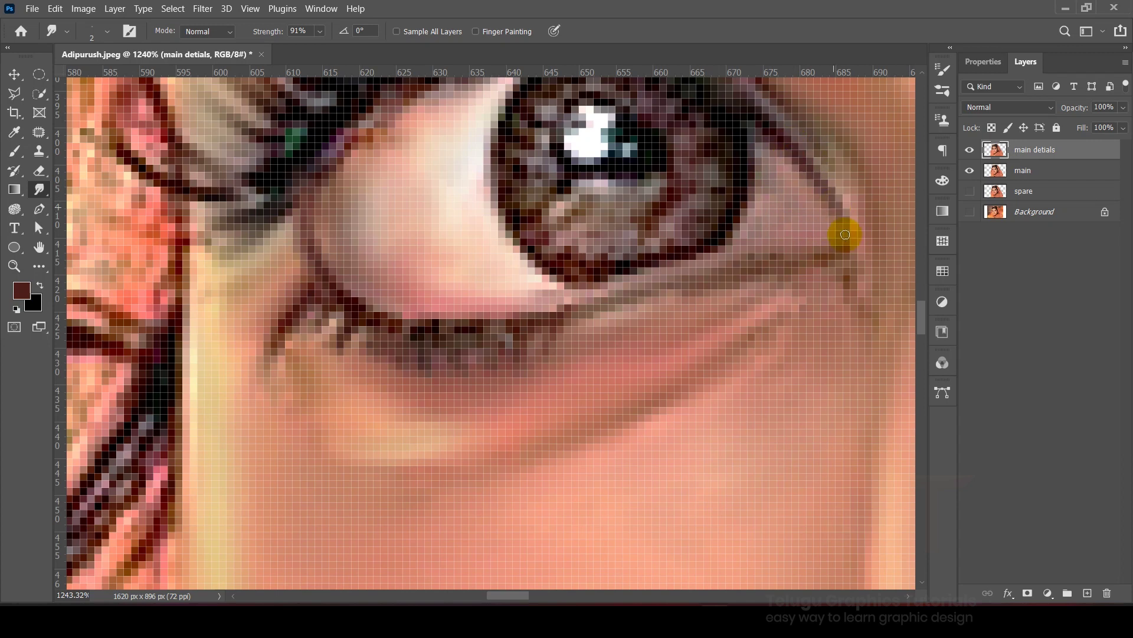
{"action": "scroll", "coordinate": [628, 253], "scroll_direction": "down", "scroll_amount": 5}
{"action": "scroll", "coordinate": [646, 197], "scroll_direction": "up", "scroll_amount": 4}
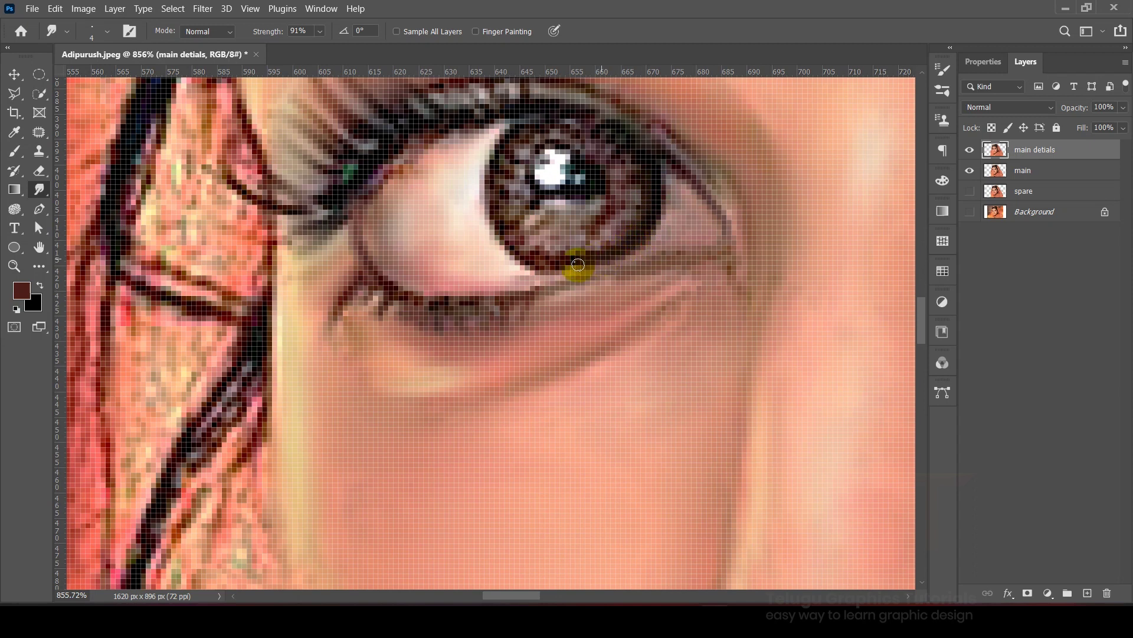
- Smooth the dark ring and the lower part of the left-hand iris with a 4 px smudge brush at 70% strength
{"action": "scroll", "coordinate": [578, 265], "scroll_direction": "down", "scroll_amount": 5}
{"action": "scroll", "coordinate": [632, 260], "scroll_direction": "up", "scroll_amount": 5}
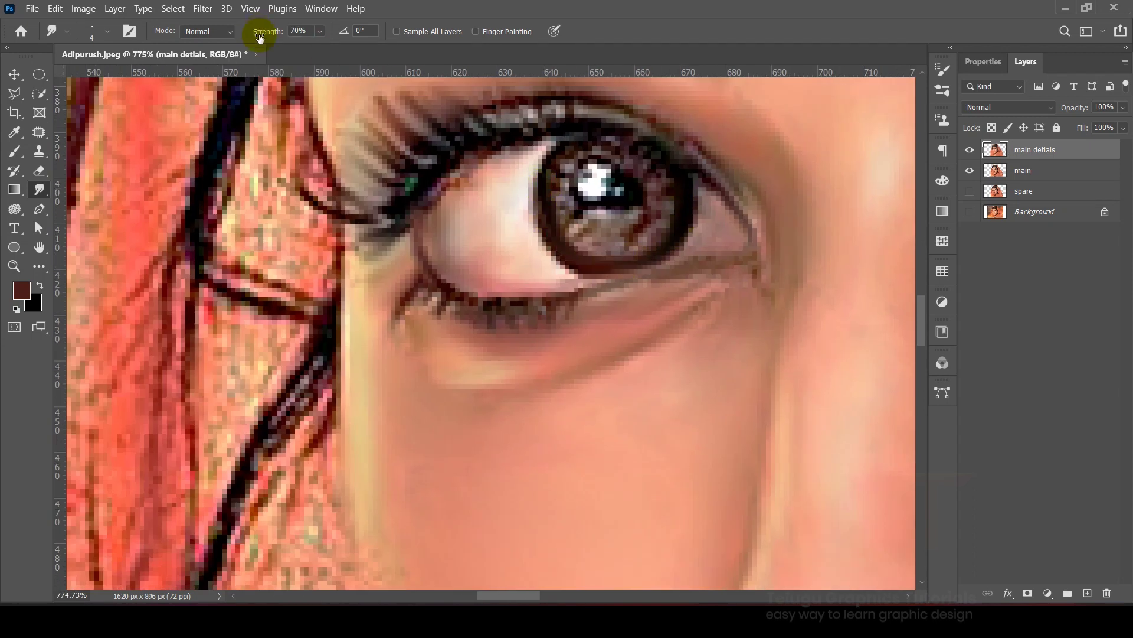
{"action": "scroll", "coordinate": [642, 237], "scroll_direction": "up", "scroll_amount": 5}
{"action": "scroll", "coordinate": [593, 161], "scroll_direction": "down", "scroll_amount": 4}
{"action": "left_click_drag", "start_coordinate": [634, 199], "coordinate": [654, 302]}
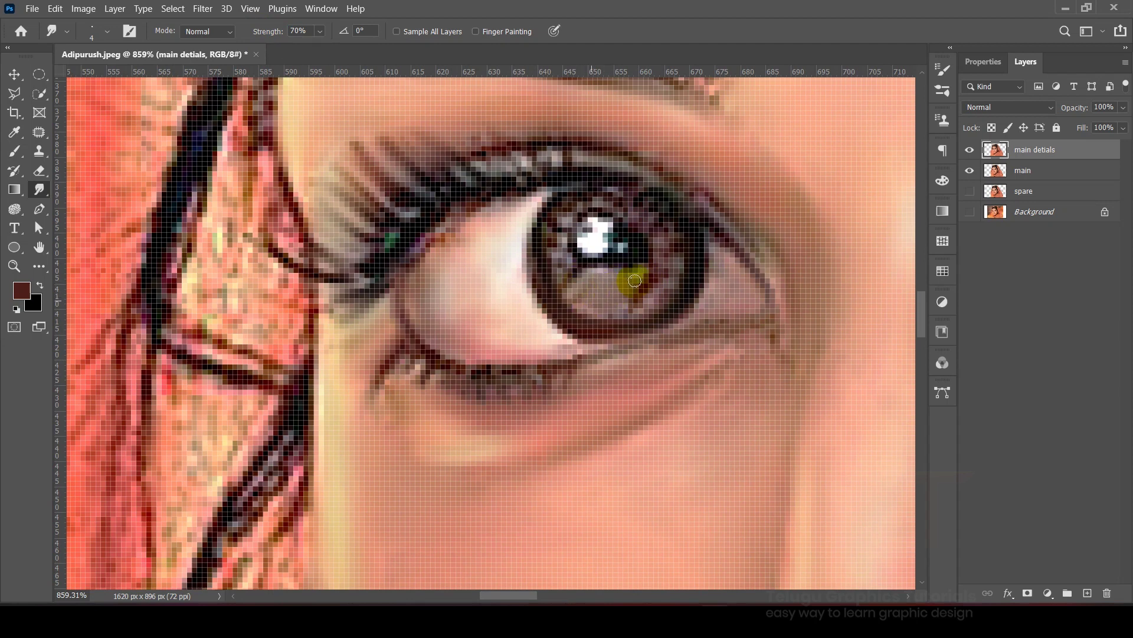
{"action": "left_click_drag", "start_coordinate": [556, 225], "coordinate": [609, 301]}
- Enlarge the smudge brush to 9 px and blend the left-hand iris and pupil into a flat dark tone
{"action": "key", "text": "bracketright"}
{"action": "key", "text": "bracketright"}
{"action": "key", "text": "bracketright"}
{"action": "key", "text": "bracketright"}
{"action": "key", "text": "bracketright"}
{"action": "mouse_move", "coordinate": [614, 242]}
{"action": "left_mouse_down"}
{"action": "mouse_move", "coordinate": [594, 257]}
{"action": "mouse_move", "coordinate": [632, 245]}
{"action": "left_mouse_up"}
{"action": "key", "text": "ctrl+z"}
{"action": "scroll", "coordinate": [605, 239], "scroll_direction": "down", "scroll_amount": 10}
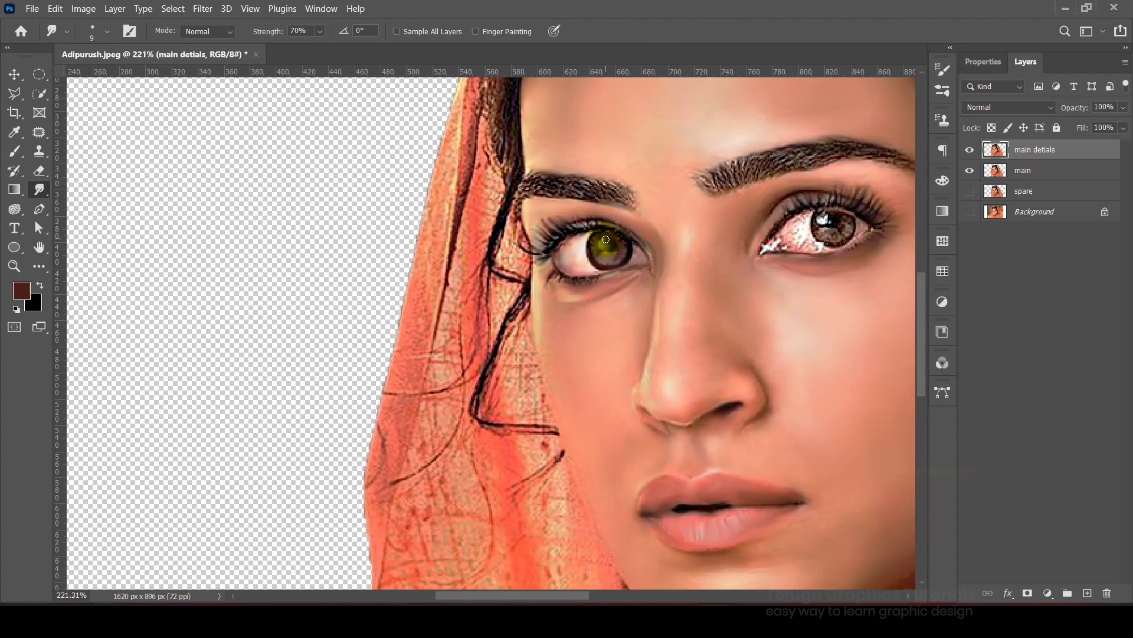
{"action": "scroll", "coordinate": [605, 239], "scroll_direction": "up", "scroll_amount": 5}
{"action": "mouse_move", "coordinate": [607, 259]}
{"action": "left_mouse_down"}
{"action": "mouse_move", "coordinate": [593, 295]}
{"action": "mouse_move", "coordinate": [627, 219]}
{"action": "mouse_move", "coordinate": [577, 213]}
{"action": "mouse_move", "coordinate": [662, 245]}
{"action": "mouse_move", "coordinate": [615, 303]}
{"action": "mouse_move", "coordinate": [582, 295]}
{"action": "mouse_move", "coordinate": [649, 253]}
{"action": "mouse_move", "coordinate": [559, 297]}
{"action": "mouse_move", "coordinate": [573, 288]}
{"action": "mouse_move", "coordinate": [580, 212]}
{"action": "mouse_move", "coordinate": [600, 301]}
{"action": "left_mouse_up"}
- Smooth the white of the right-hand eye beside the iris with the smudge strength lowered to 52%
{"action": "scroll", "coordinate": [607, 263], "scroll_direction": "down", "scroll_amount": 6}
{"action": "scroll", "coordinate": [607, 264], "scroll_direction": "up", "scroll_amount": 5}
{"action": "scroll", "coordinate": [619, 266], "scroll_direction": "down", "scroll_amount": 6}
{"action": "scroll", "coordinate": [771, 274], "scroll_direction": "up", "scroll_amount": 6}
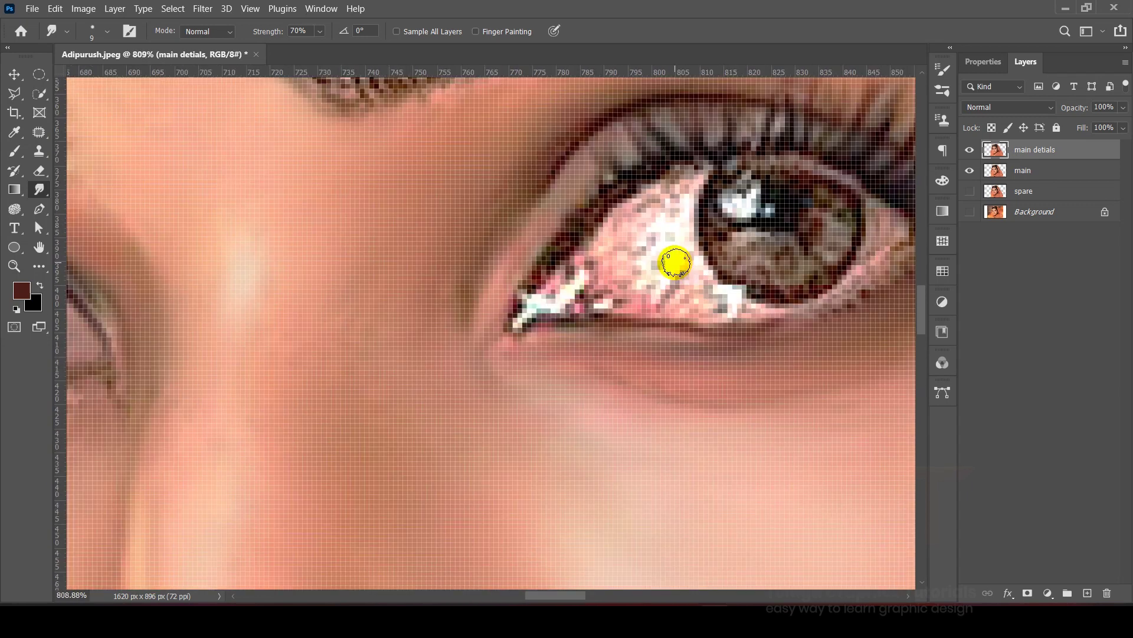
{"action": "scroll", "coordinate": [675, 262], "scroll_direction": "up", "scroll_amount": 1}
{"action": "mouse_move", "coordinate": [665, 260]}
{"action": "left_mouse_down"}
{"action": "mouse_move", "coordinate": [667, 225]}
{"action": "mouse_move", "coordinate": [704, 290]}
{"action": "mouse_move", "coordinate": [696, 302]}
{"action": "mouse_move", "coordinate": [674, 208]}
{"action": "left_mouse_up"}
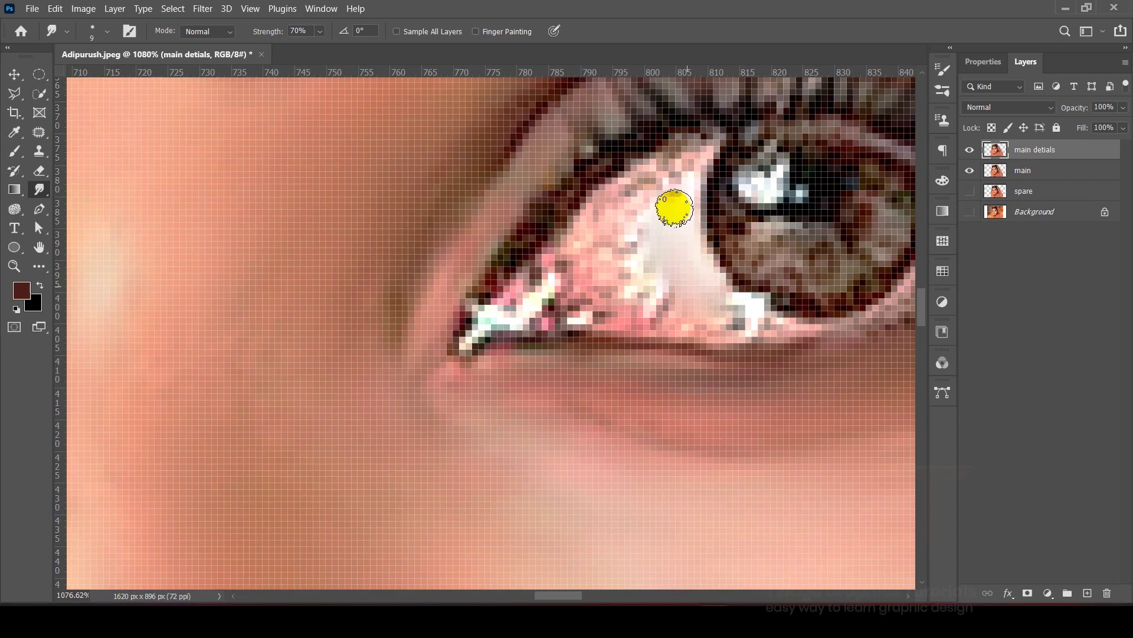
{"action": "key", "text": "ctrl+z"}
{"action": "left_click_drag", "start_coordinate": [271, 32], "coordinate": [262, 32]}
{"action": "mouse_move", "coordinate": [614, 222]}
{"action": "left_mouse_down"}
{"action": "mouse_move", "coordinate": [671, 202]}
{"action": "mouse_move", "coordinate": [605, 246]}
{"action": "mouse_move", "coordinate": [676, 170]}
{"action": "left_mouse_up"}
- Reduce the smudge brush to 4 px and smooth the right-hand eye's corners and the white along the lower lid
{"action": "key", "text": "bracketleft"}
{"action": "key", "text": "bracketleft"}
{"action": "key", "text": "bracketleft"}
{"action": "mouse_move", "coordinate": [481, 322]}
{"action": "left_mouse_down"}
{"action": "mouse_move", "coordinate": [575, 293]}
{"action": "mouse_move", "coordinate": [541, 271]}
{"action": "mouse_move", "coordinate": [616, 322]}
{"action": "mouse_move", "coordinate": [655, 319]}
{"action": "left_mouse_up"}
{"action": "mouse_move", "coordinate": [660, 319]}
{"action": "left_mouse_down"}
{"action": "mouse_move", "coordinate": [744, 323]}
{"action": "mouse_move", "coordinate": [629, 332]}
{"action": "mouse_move", "coordinate": [705, 305]}
{"action": "mouse_move", "coordinate": [788, 215]}
{"action": "left_mouse_up"}
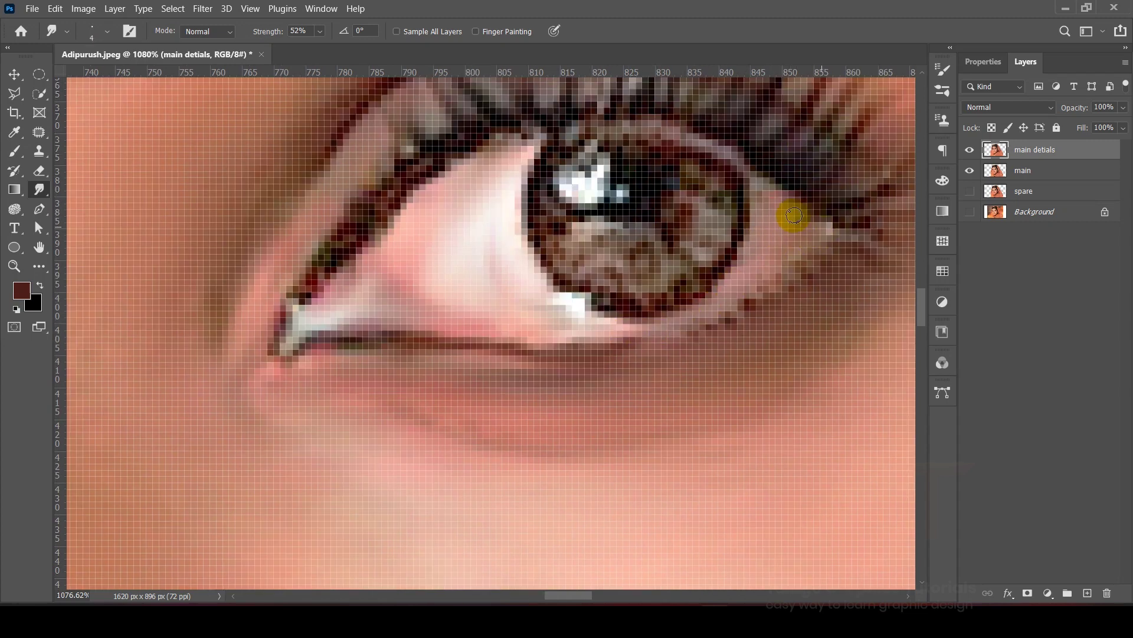
{"action": "left_click_drag", "start_coordinate": [726, 153], "coordinate": [496, 157]}
- Enlarge the smudge brush to 5 px, raise its strength to 100% and refine the right-hand eye's white and lower rim
{"action": "key", "text": "bracketright"}
{"action": "left_click_drag", "start_coordinate": [554, 272], "coordinate": [594, 307]}
{"action": "key", "text": "0"}
{"action": "mouse_move", "coordinate": [532, 203]}
{"action": "left_mouse_down"}
{"action": "mouse_move", "coordinate": [602, 306]}
{"action": "mouse_move", "coordinate": [558, 269]}
{"action": "mouse_move", "coordinate": [584, 263]}
{"action": "mouse_move", "coordinate": [615, 329]}
{"action": "mouse_move", "coordinate": [471, 342]}
{"action": "mouse_move", "coordinate": [725, 319]}
{"action": "mouse_move", "coordinate": [437, 354]}
{"action": "left_mouse_up"}
{"action": "scroll", "coordinate": [805, 258], "scroll_direction": "down", "scroll_amount": 2}
{"action": "scroll", "coordinate": [791, 284], "scroll_direction": "up", "scroll_amount": 5}
{"action": "scroll", "coordinate": [605, 286], "scroll_direction": "down", "scroll_amount": 5}
{"action": "mouse_move", "coordinate": [370, 376]}
{"action": "left_mouse_down"}
{"action": "mouse_move", "coordinate": [604, 286]}
{"action": "mouse_move", "coordinate": [759, 307]}
{"action": "left_mouse_up"}
- Set the smudge strength to 66% and smooth the lower lid of the right-hand eye
{"action": "scroll", "coordinate": [608, 286], "scroll_direction": "up", "scroll_amount": 4}
{"action": "key", "text": "6"}
{"action": "key", "text": "6"}
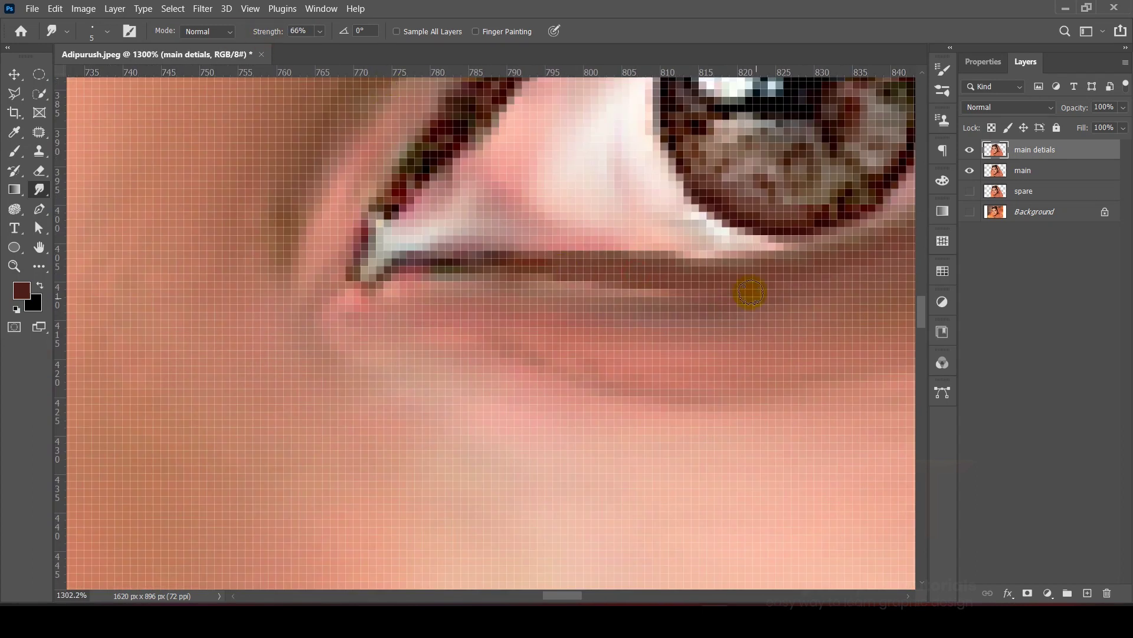
{"action": "scroll", "coordinate": [590, 294], "scroll_direction": "down", "scroll_amount": 4}
{"action": "scroll", "coordinate": [762, 230], "scroll_direction": "up", "scroll_amount": 5}
{"action": "left_click_drag", "start_coordinate": [463, 408], "coordinate": [546, 421]}
- Enlarge the smudge brush to 8 px, set its strength to 94% and blend the right-hand iris into a flat brown
{"action": "key", "text": "bracketright"}
{"action": "key", "text": "bracketright"}
{"action": "key", "text": "bracketright"}
{"action": "key", "text": "9"}
{"action": "key", "text": "4"}
{"action": "mouse_move", "coordinate": [480, 273]}
{"action": "left_mouse_down"}
{"action": "mouse_move", "coordinate": [530, 281]}
{"action": "mouse_move", "coordinate": [549, 370]}
{"action": "mouse_move", "coordinate": [440, 311]}
{"action": "mouse_move", "coordinate": [551, 289]}
{"action": "mouse_move", "coordinate": [511, 285]}
{"action": "mouse_move", "coordinate": [528, 354]}
{"action": "mouse_move", "coordinate": [408, 316]}
{"action": "mouse_move", "coordinate": [496, 389]}
{"action": "left_mouse_up"}
{"action": "scroll", "coordinate": [441, 345], "scroll_direction": "down", "scroll_amount": 4}
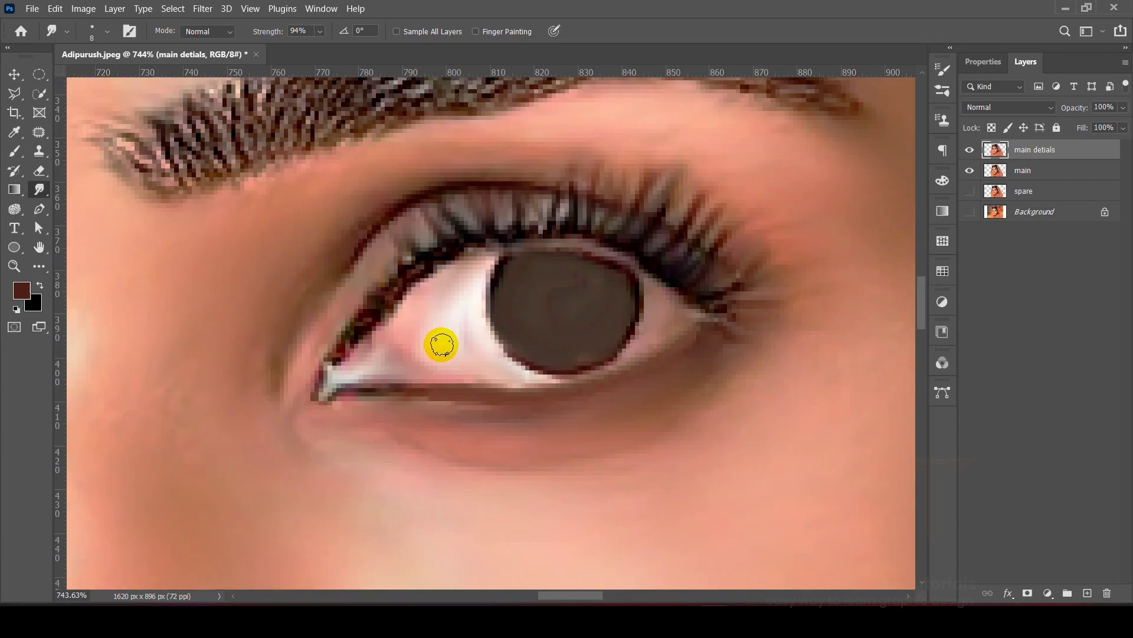
- Set the smudge strength to 100% and refine the white and upper lashes of the right-hand eye
{"action": "left_click_drag", "start_coordinate": [243, 38], "coordinate": [231, 37]}
{"action": "mouse_move", "coordinate": [467, 329]}
{"action": "left_mouse_down"}
{"action": "mouse_move", "coordinate": [467, 304]}
{"action": "mouse_move", "coordinate": [476, 350]}
{"action": "mouse_move", "coordinate": [458, 326]}
{"action": "mouse_move", "coordinate": [489, 372]}
{"action": "left_mouse_up"}
{"action": "left_click_drag", "start_coordinate": [580, 189], "coordinate": [583, 170]}
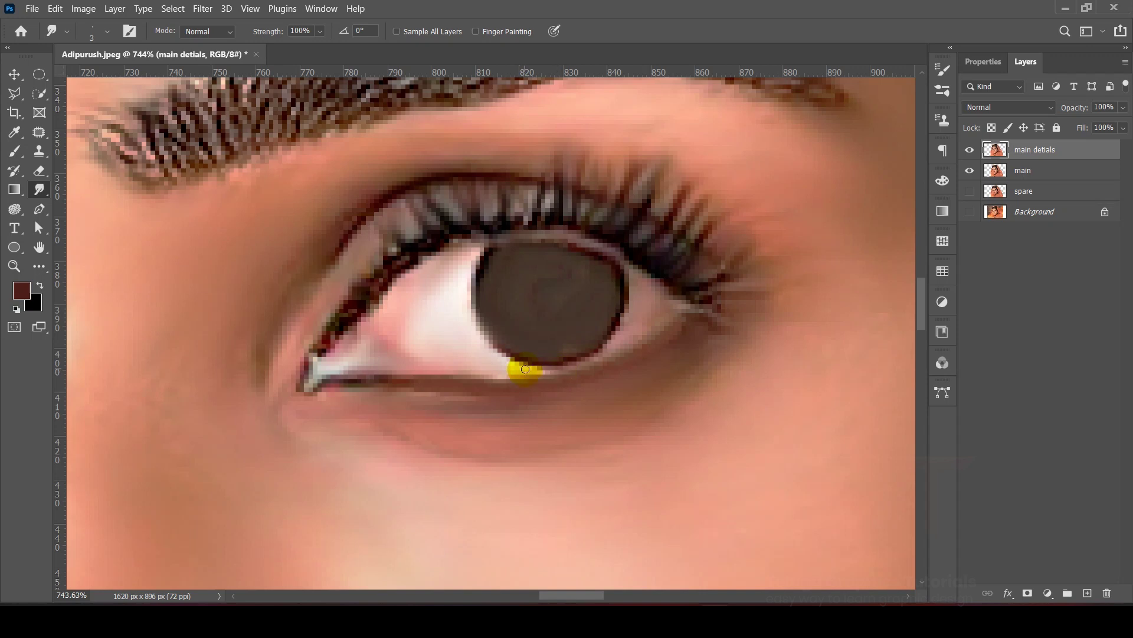
- Add a new empty layer above the main detials layer
{"action": "scroll", "coordinate": [544, 370], "scroll_direction": "down", "scroll_amount": 5}
{"action": "scroll", "coordinate": [772, 341], "scroll_direction": "up", "scroll_amount": 3}
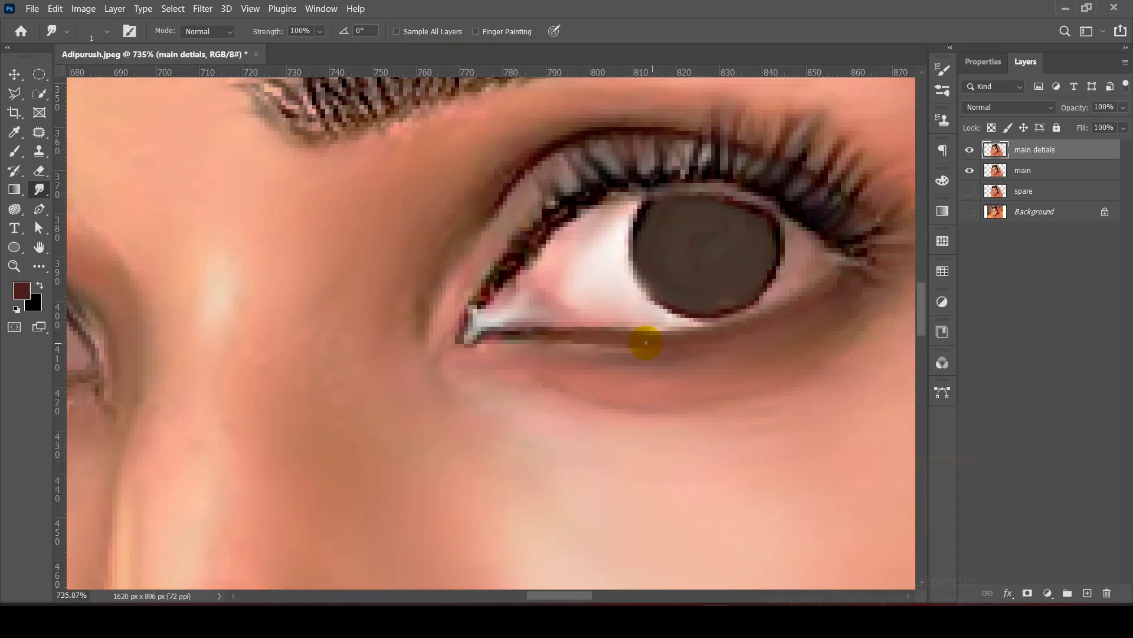
{"action": "scroll", "coordinate": [645, 336], "scroll_direction": "down", "scroll_amount": 2}
{"action": "scroll", "coordinate": [572, 328], "scroll_direction": "down", "scroll_amount": 3}
{"action": "scroll", "coordinate": [531, 311], "scroll_direction": "up", "scroll_amount": 2}
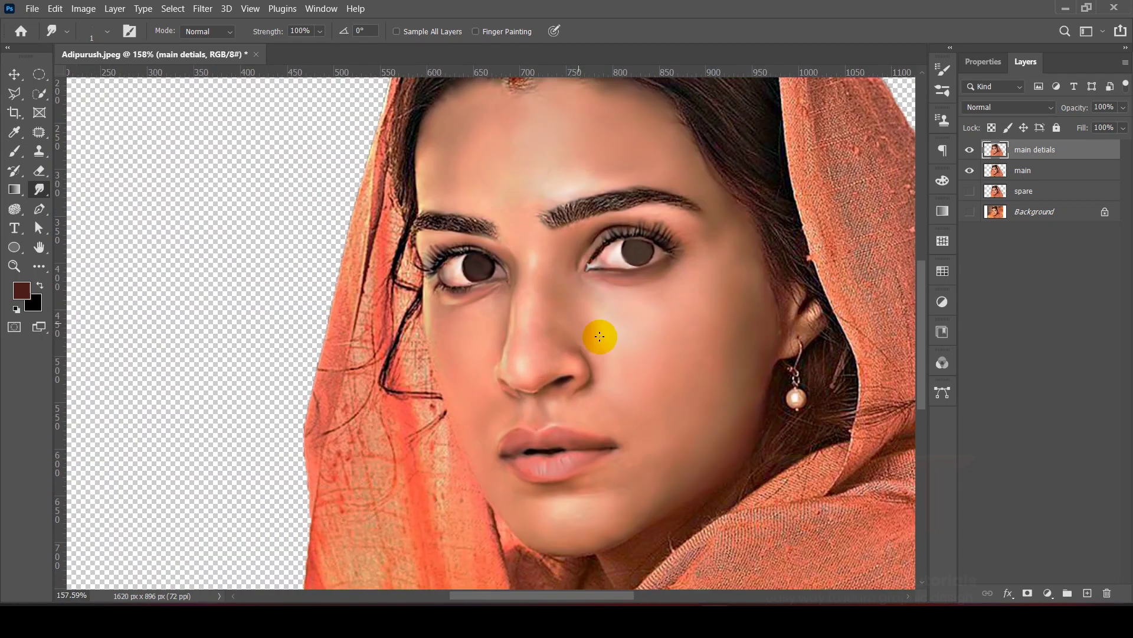
{"action": "left_click", "coordinate": [1085, 590]}
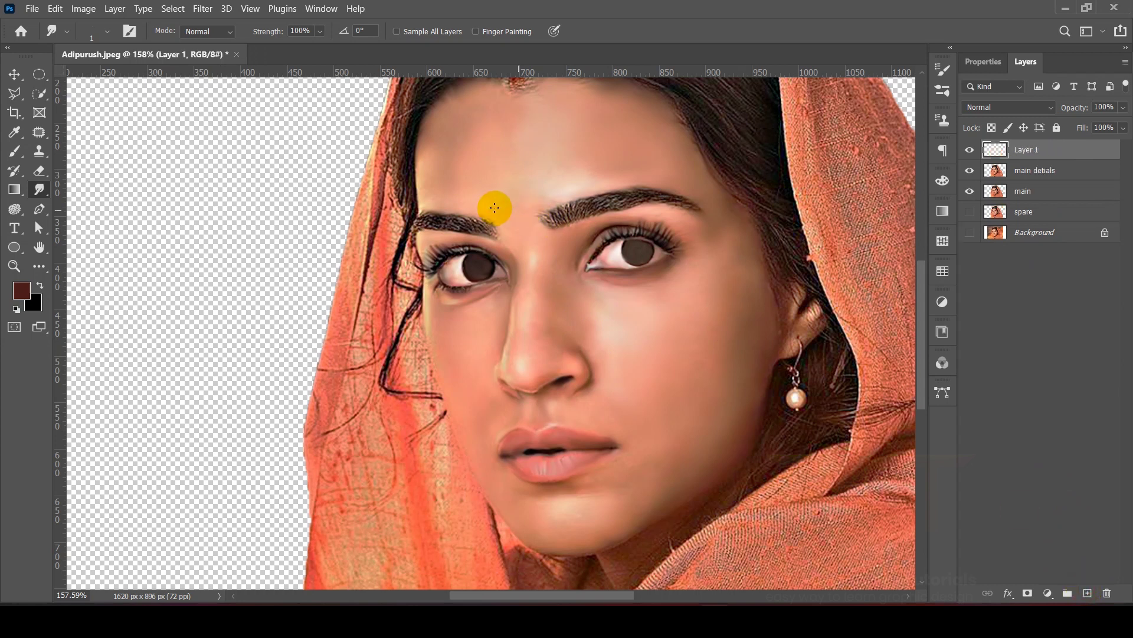
- Paint a large and a small white highlight dot on the left-hand iris with a soft round brush
{"action": "scroll", "coordinate": [572, 224], "scroll_direction": "up", "scroll_amount": 3}
{"action": "left_click", "coordinate": [14, 152]}
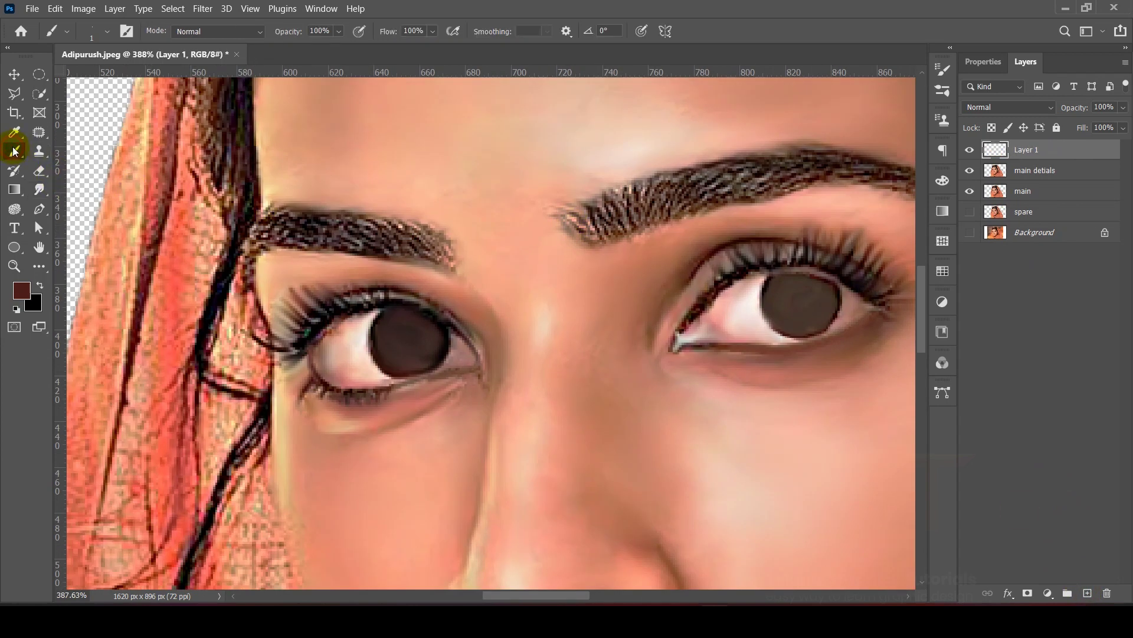
{"action": "left_click", "coordinate": [92, 32]}
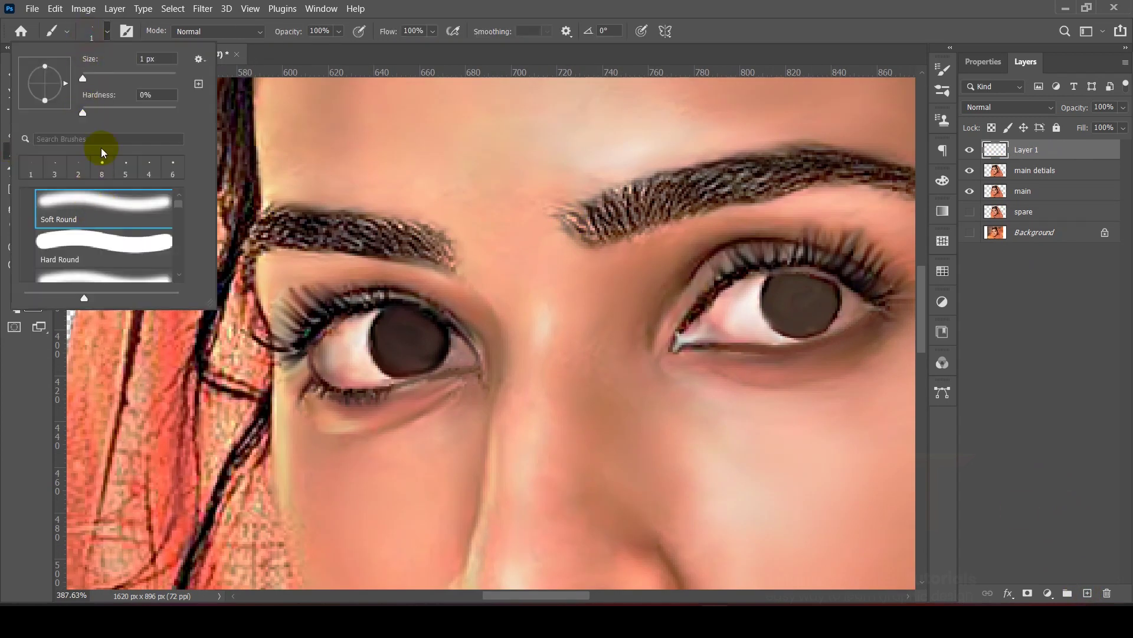
{"action": "left_click", "coordinate": [13, 354]}
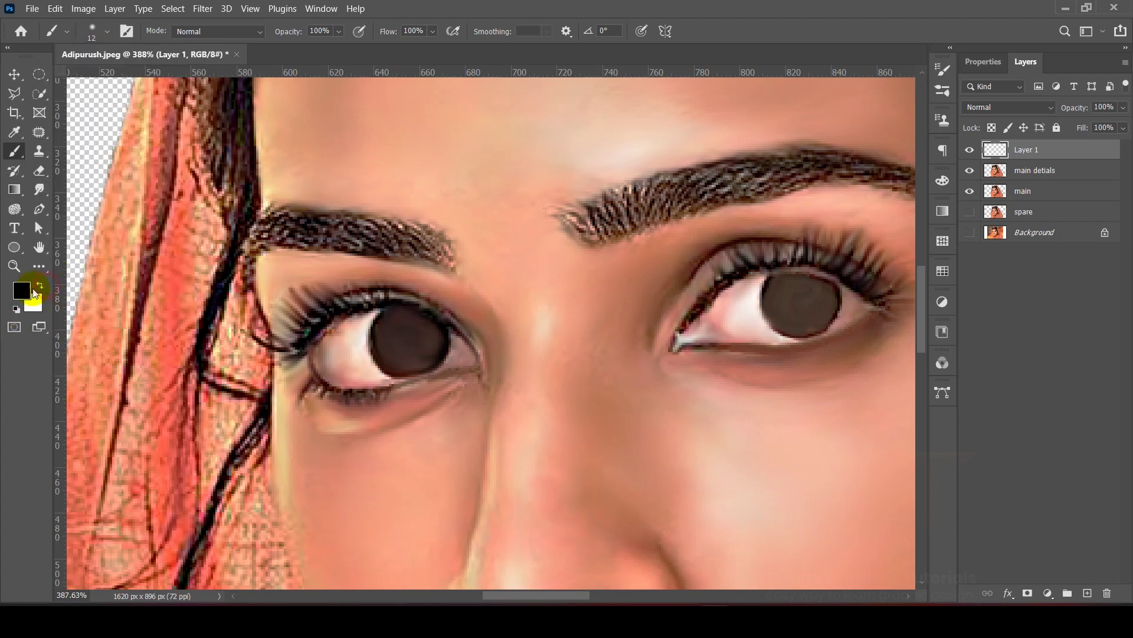
{"action": "scroll", "coordinate": [413, 339], "scroll_direction": "up", "scroll_amount": 3}
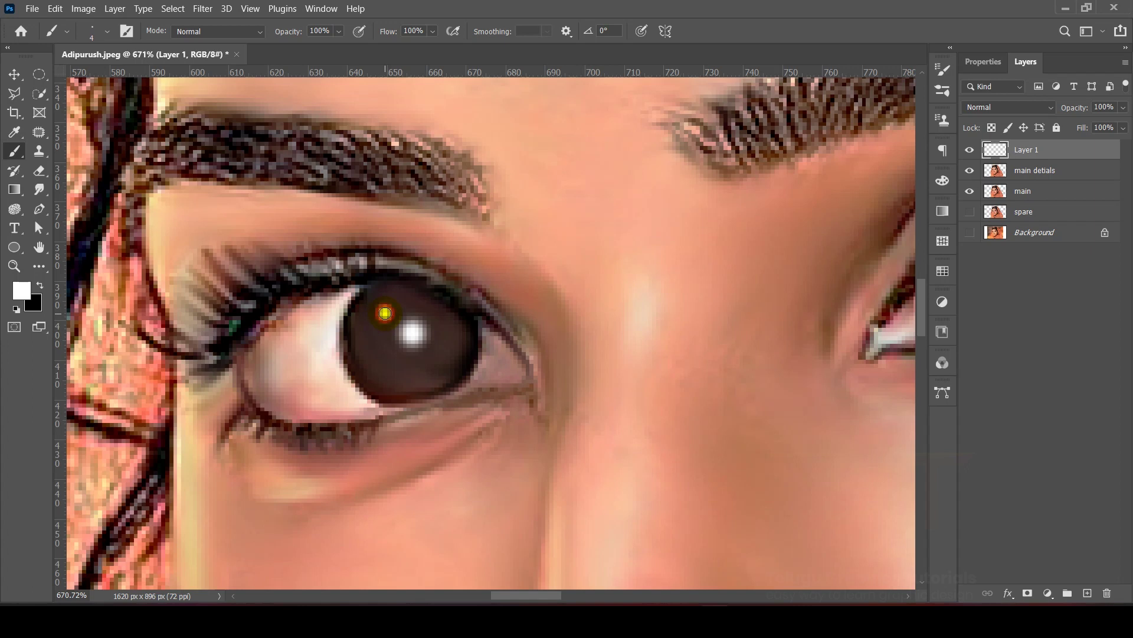
- Duplicate the highlight layer and place the copied white dots on the right-hand iris
{"action": "key", "text": "ctrl+0"}
{"action": "left_click", "coordinate": [15, 74]}
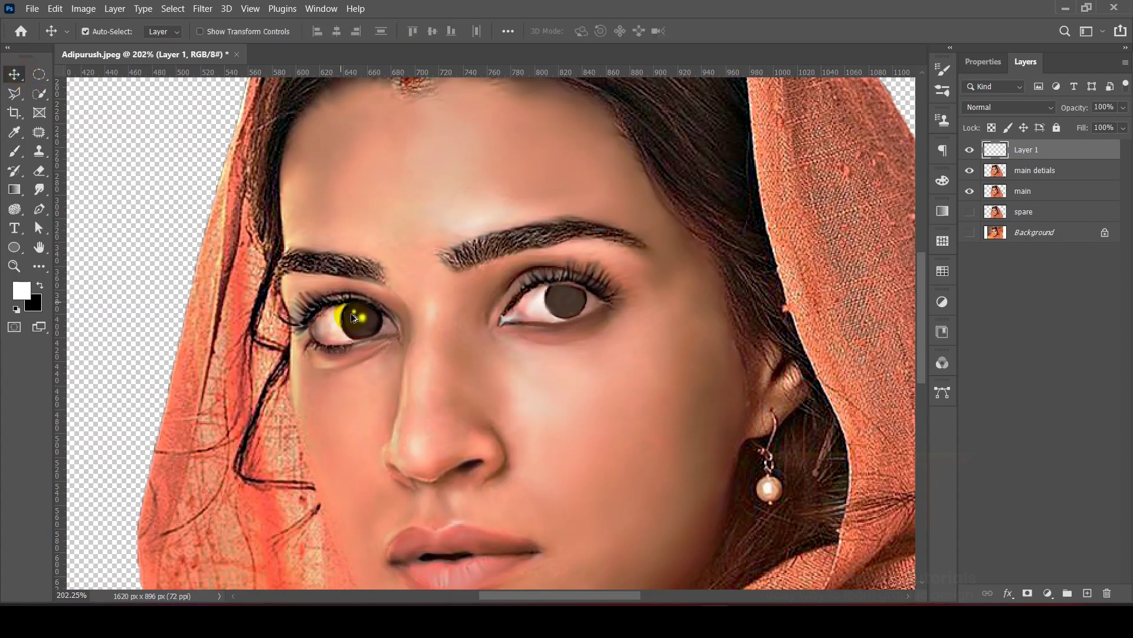
{"action": "scroll", "coordinate": [372, 325], "scroll_direction": "up", "scroll_amount": 5}
{"action": "left_click_drag", "start_coordinate": [361, 318], "coordinate": [645, 291], "text": "alt"}
{"action": "scroll", "coordinate": [653, 292], "scroll_direction": "up", "scroll_amount": 5}
{"action": "scroll", "coordinate": [646, 291], "scroll_direction": "down", "scroll_amount": 7}
{"action": "scroll", "coordinate": [650, 314], "scroll_direction": "up", "scroll_amount": 4}
{"action": "scroll", "coordinate": [653, 323], "scroll_direction": "down", "scroll_amount": 2}
{"action": "left_click_drag", "start_coordinate": [597, 380], "coordinate": [684, 366]}
{"action": "scroll", "coordinate": [678, 297], "scroll_direction": "up", "scroll_amount": 3}
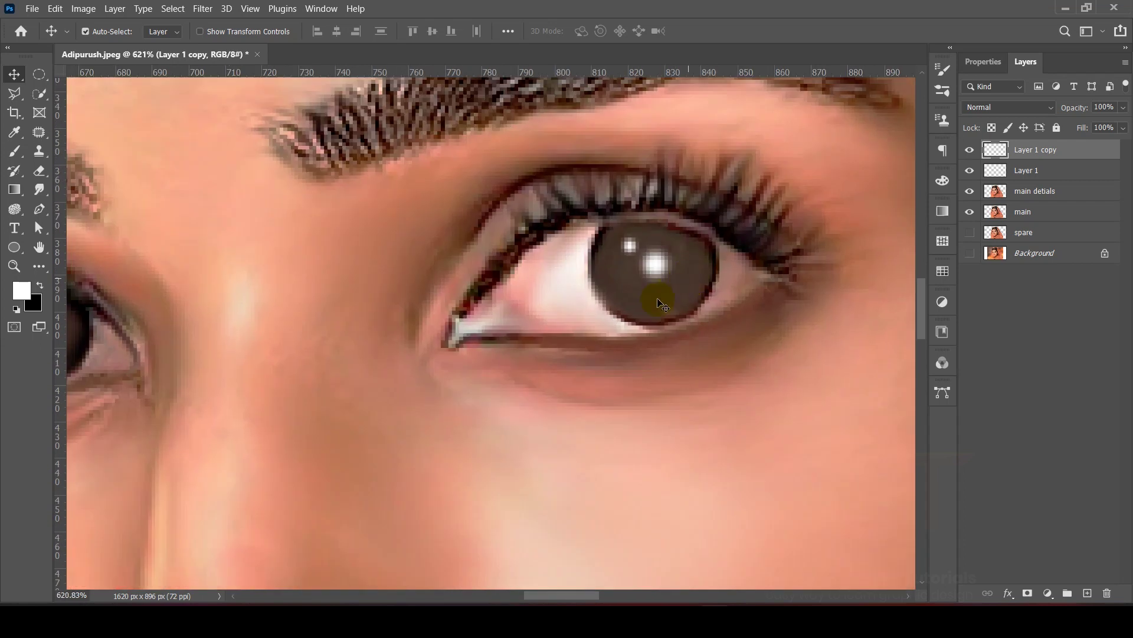
{"action": "scroll", "coordinate": [662, 304], "scroll_direction": "down", "scroll_amount": 2}
{"action": "left_click", "coordinate": [621, 322]}
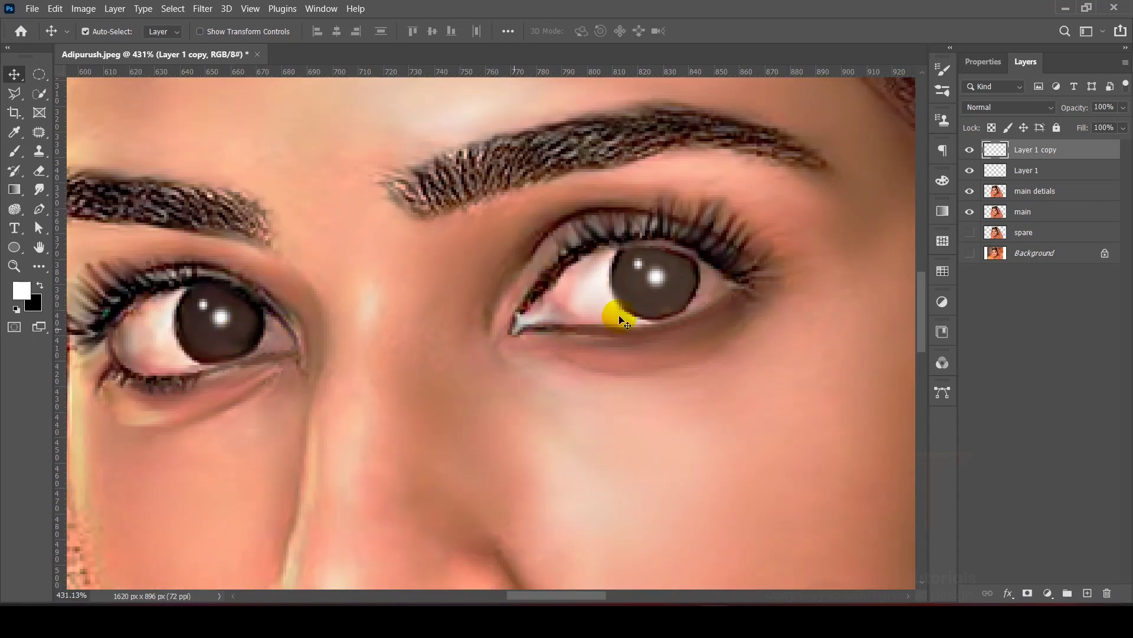
{"action": "scroll", "coordinate": [650, 302], "scroll_direction": "up", "scroll_amount": 2}
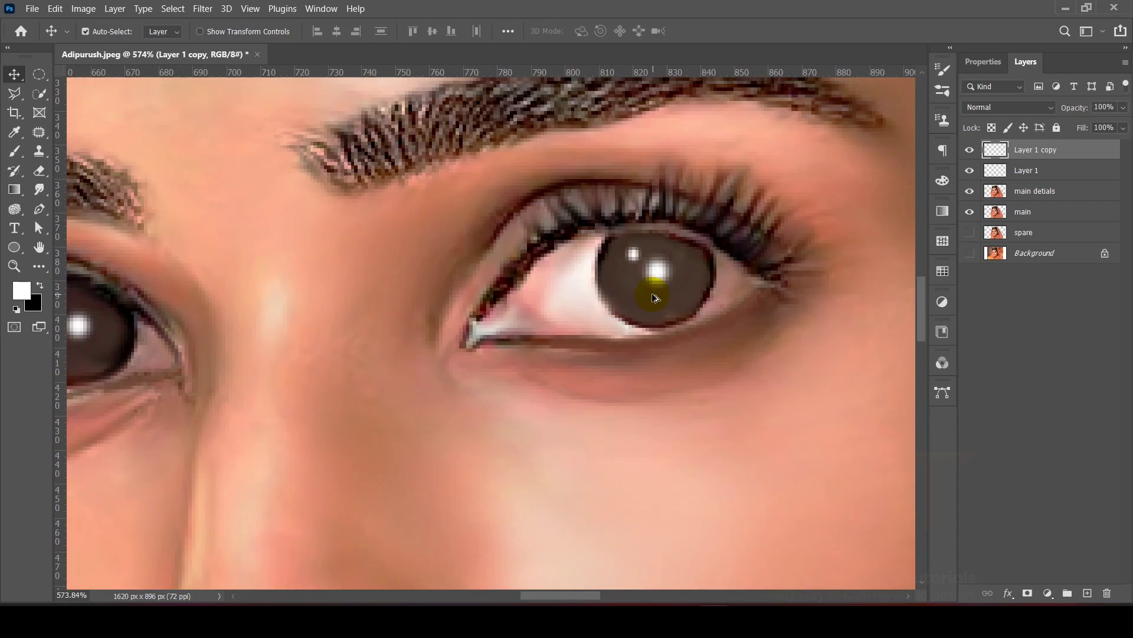
- Select the main detials layer and smudge the right-hand iris to a darker brown with a 9 px brush
{"action": "left_click", "coordinate": [664, 313]}
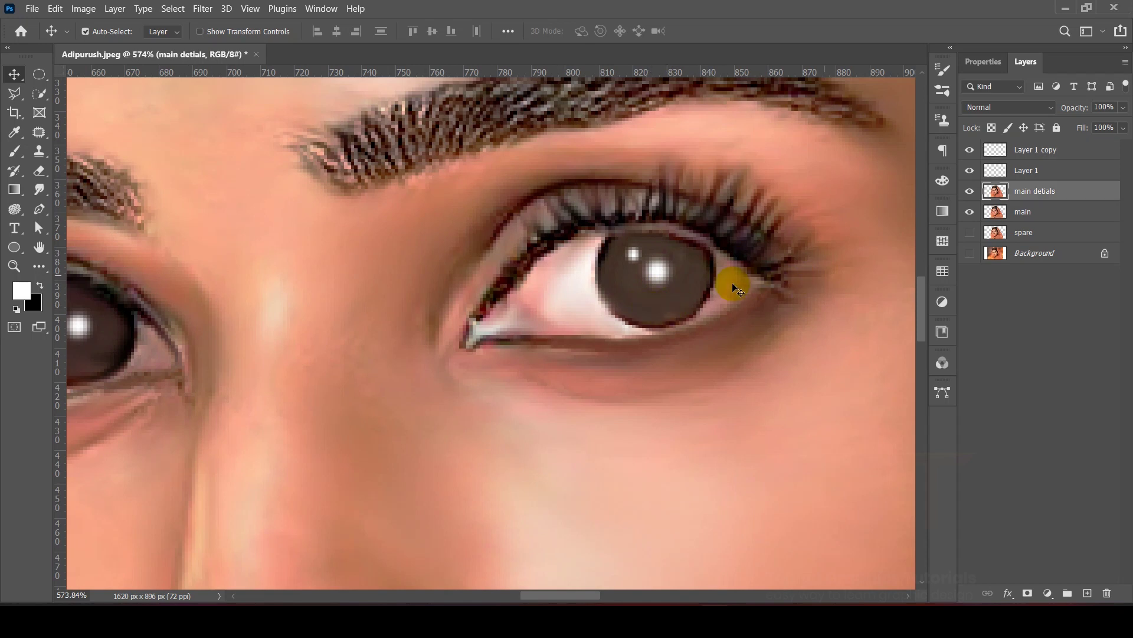
{"action": "scroll", "coordinate": [732, 283], "scroll_direction": "down", "scroll_amount": 1}
{"action": "left_click", "coordinate": [575, 260]}
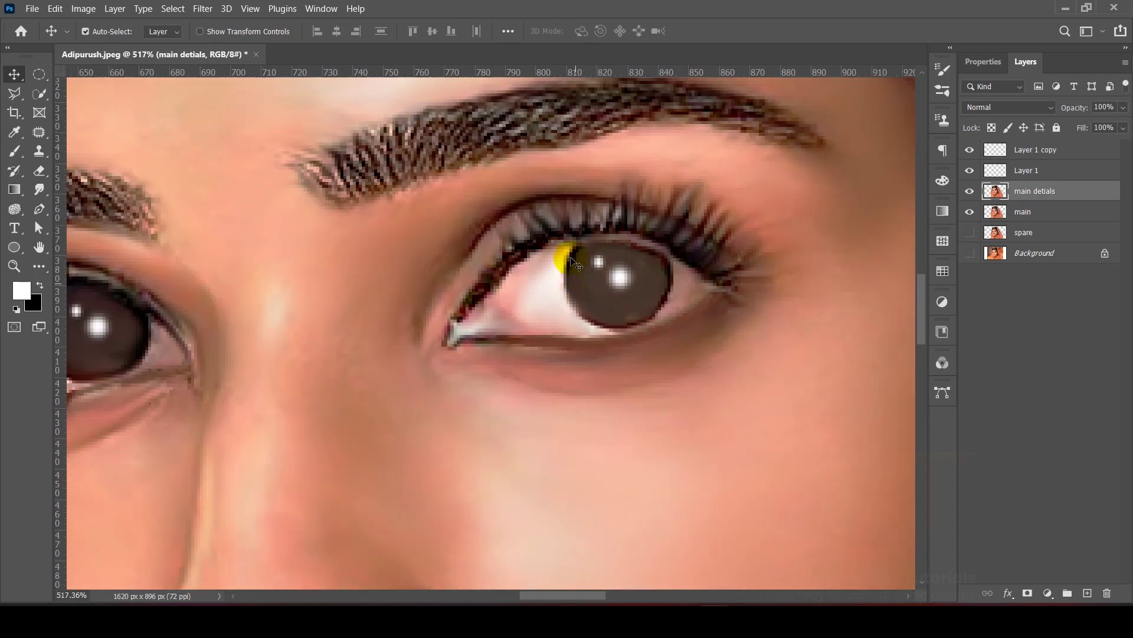
{"action": "left_click", "coordinate": [40, 190]}
{"action": "scroll", "coordinate": [536, 253], "scroll_direction": "up", "scroll_amount": 4}
{"action": "scroll", "coordinate": [488, 269], "scroll_direction": "up", "scroll_amount": 2}
{"action": "mouse_move", "coordinate": [496, 334]}
{"action": "left_mouse_down"}
{"action": "mouse_move", "coordinate": [543, 435]}
{"action": "mouse_move", "coordinate": [491, 374]}
{"action": "left_mouse_up"}
{"action": "scroll", "coordinate": [524, 328], "scroll_direction": "down", "scroll_amount": 7}
{"action": "scroll", "coordinate": [548, 349], "scroll_direction": "up", "scroll_amount": 3}
{"action": "key", "text": "]"}
{"action": "key", "text": "]"}
{"action": "key", "text": "]"}
{"action": "key", "text": "]"}
{"action": "key", "text": "]"}
{"action": "key", "text": "]"}
{"action": "key", "text": "]"}
{"action": "key", "text": "]"}
{"action": "mouse_move", "coordinate": [600, 295]}
{"action": "left_mouse_down"}
{"action": "mouse_move", "coordinate": [611, 338]}
{"action": "mouse_move", "coordinate": [557, 302]}
{"action": "mouse_move", "coordinate": [578, 349]}
{"action": "mouse_move", "coordinate": [588, 317]}
{"action": "left_mouse_up"}
{"action": "scroll", "coordinate": [588, 317], "scroll_direction": "up", "scroll_amount": 2}
- Set the smudge brush to 3 px at 87% strength and finish blending the right-hand iris and eye corner
{"action": "left_click_drag", "start_coordinate": [267, 31], "coordinate": [243, 36]}
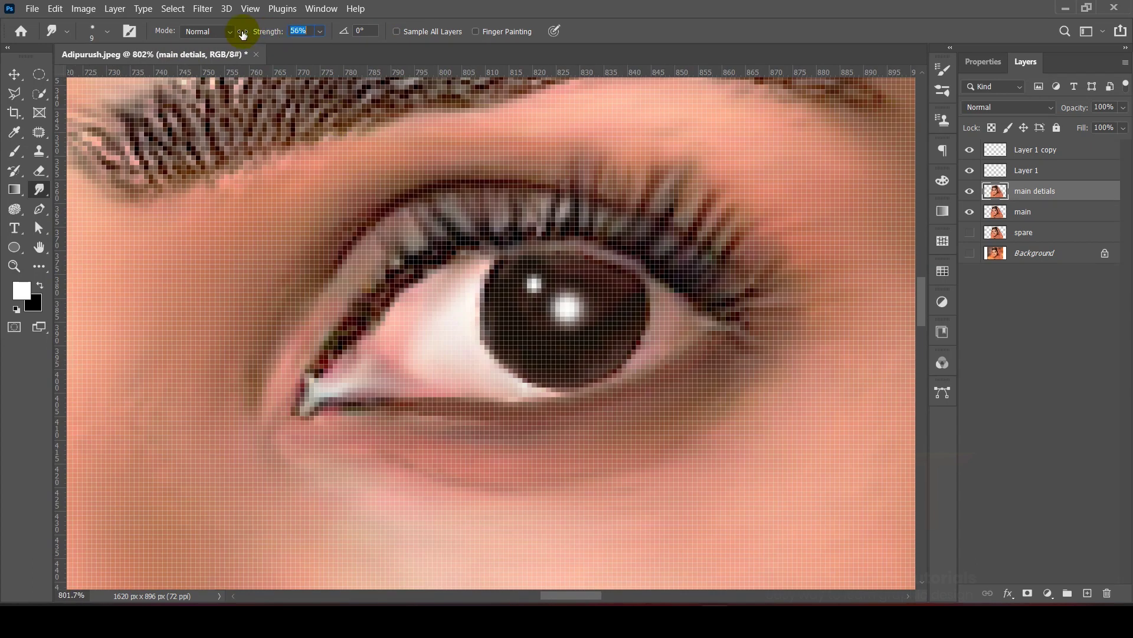
{"action": "scroll", "coordinate": [563, 348], "scroll_direction": "up", "scroll_amount": 2}
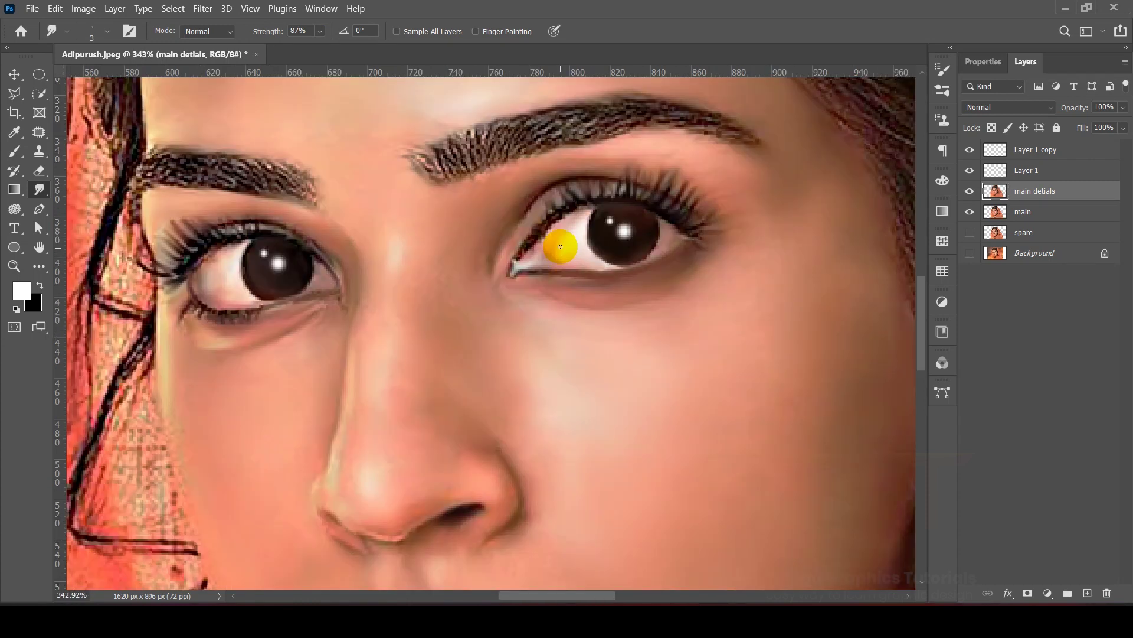
{"action": "scroll", "coordinate": [417, 202], "scroll_direction": "up", "scroll_amount": 3}
- Set the smudge strength to 40% and, starting with a 15 px brush, smooth the hairs of both eyebrows
{"action": "key", "text": "x"}
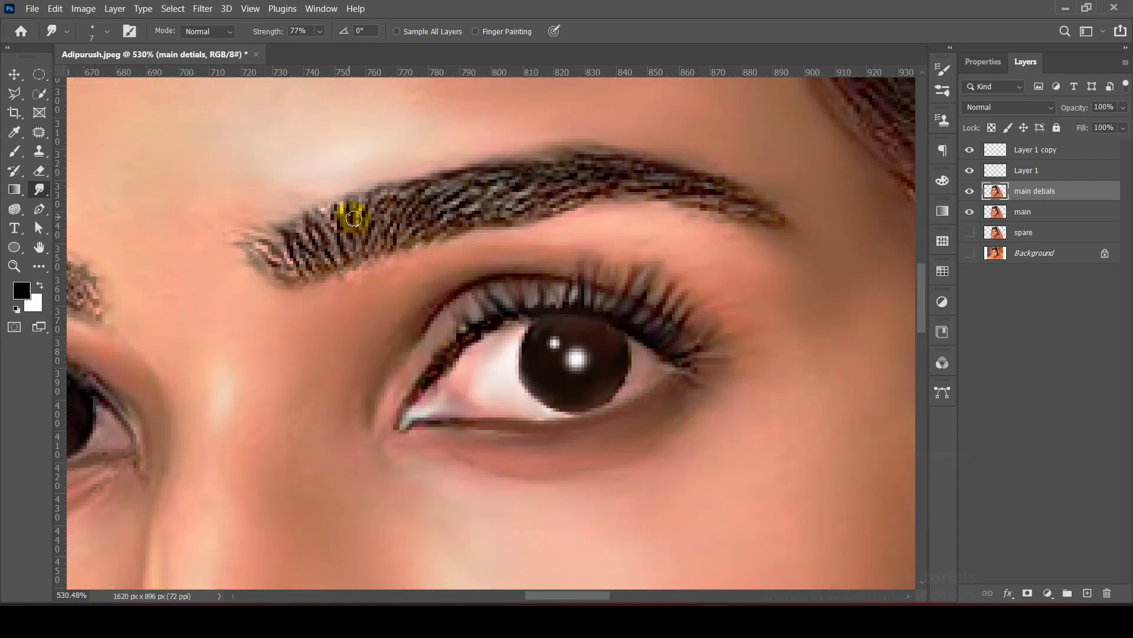
{"action": "left_click_drag", "start_coordinate": [325, 243], "coordinate": [363, 233]}
{"action": "left_click_drag", "start_coordinate": [270, 31], "coordinate": [265, 32]}
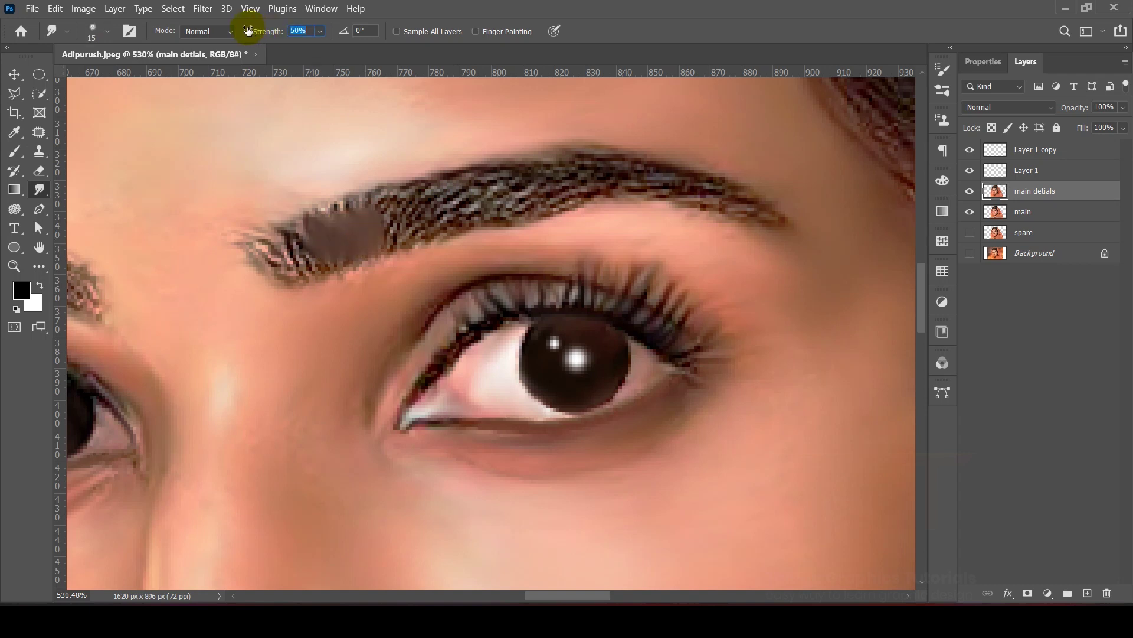
{"action": "key", "text": "ctrl+z"}
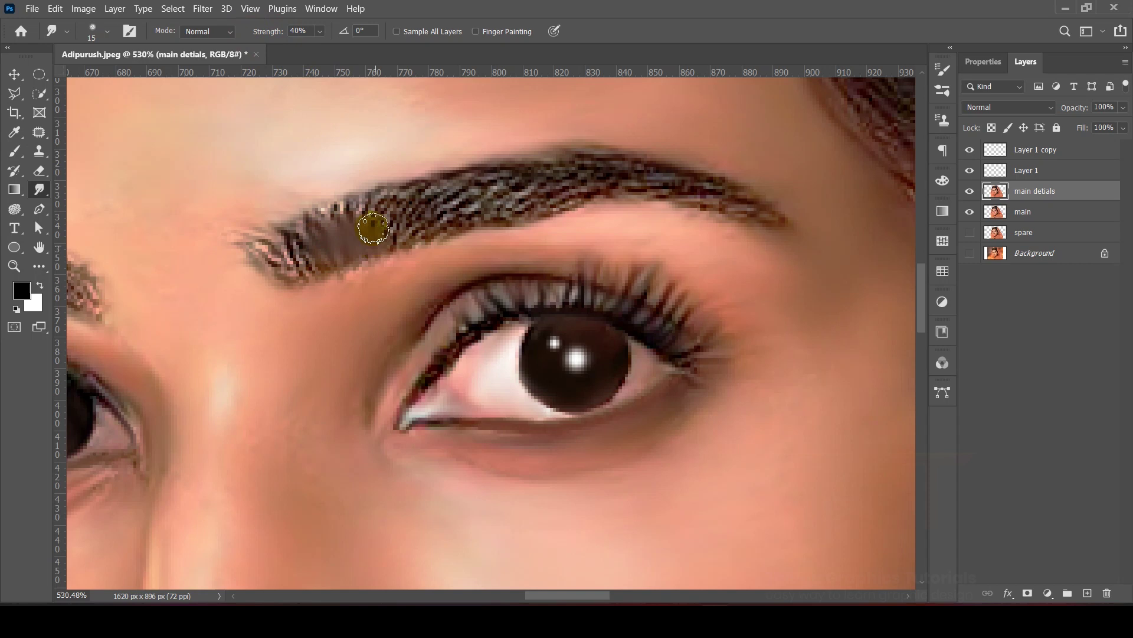
{"action": "mouse_move", "coordinate": [419, 229]}
{"action": "left_mouse_down"}
{"action": "mouse_move", "coordinate": [577, 182]}
{"action": "mouse_move", "coordinate": [710, 195]}
{"action": "mouse_move", "coordinate": [488, 180]}
{"action": "mouse_move", "coordinate": [331, 217]}
{"action": "left_mouse_up"}
{"action": "scroll", "coordinate": [611, 162], "scroll_direction": "down", "scroll_amount": 5}
{"action": "scroll", "coordinate": [231, 235], "scroll_direction": "up", "scroll_amount": 5}
{"action": "left_click_drag", "start_coordinate": [478, 222], "coordinate": [247, 172]}
{"action": "left_click_drag", "start_coordinate": [732, 154], "coordinate": [670, 131]}
{"action": "key", "text": "ctrl+0"}
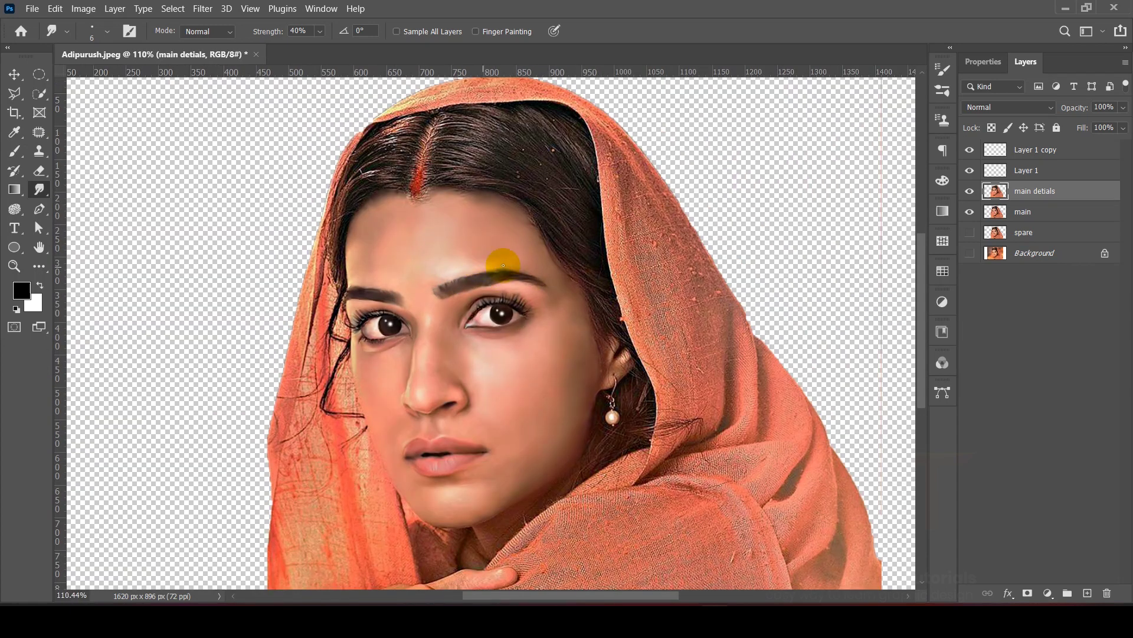
- Set the smudge brush to 35 px at 65% strength and smooth the hair strands on the right-hand side of the parting
{"action": "scroll", "coordinate": [413, 463], "scroll_direction": "up", "scroll_amount": 5}
{"action": "scroll", "coordinate": [478, 266], "scroll_direction": "up", "scroll_amount": 2}
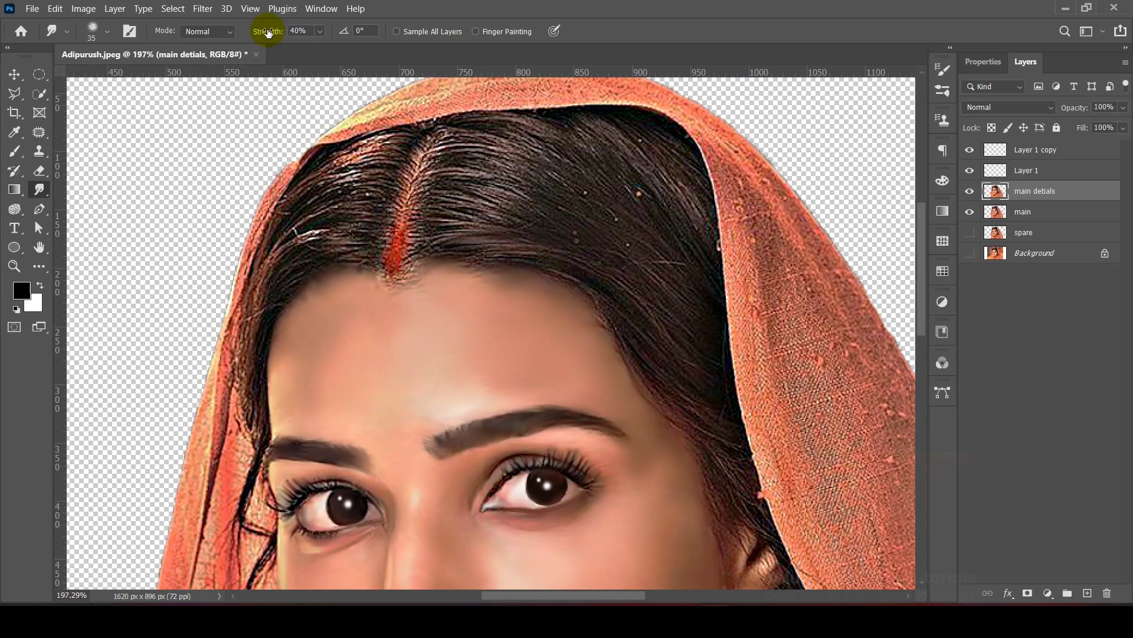
{"action": "left_click_drag", "start_coordinate": [462, 236], "coordinate": [524, 234]}
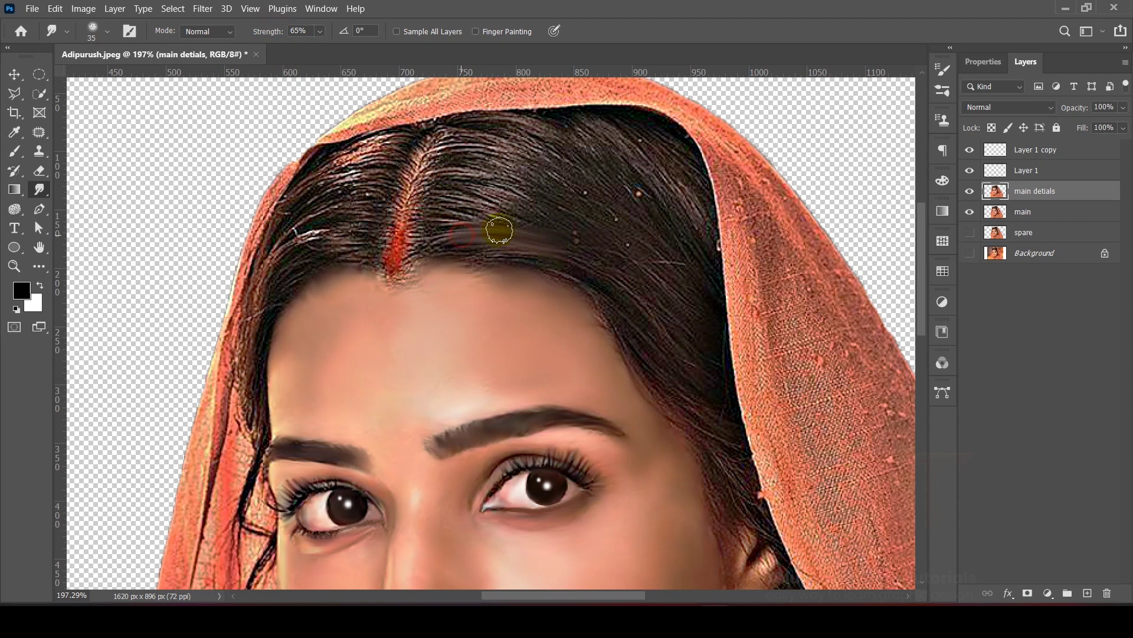
{"action": "mouse_move", "coordinate": [448, 229]}
{"action": "left_mouse_down"}
{"action": "mouse_move", "coordinate": [521, 234]}
{"action": "mouse_move", "coordinate": [608, 269]}
{"action": "left_mouse_up"}
{"action": "mouse_move", "coordinate": [441, 206]}
{"action": "left_mouse_down"}
{"action": "mouse_move", "coordinate": [512, 208]}
{"action": "mouse_move", "coordinate": [560, 234]}
{"action": "mouse_move", "coordinate": [454, 193]}
{"action": "mouse_move", "coordinate": [589, 236]}
{"action": "left_mouse_up"}
{"action": "left_click_drag", "start_coordinate": [455, 168], "coordinate": [562, 208]}
{"action": "left_click_drag", "start_coordinate": [454, 139], "coordinate": [642, 195]}
{"action": "mouse_move", "coordinate": [599, 131]}
{"action": "left_mouse_down"}
{"action": "mouse_move", "coordinate": [679, 157]}
{"action": "mouse_move", "coordinate": [694, 257]}
{"action": "left_mouse_up"}
{"action": "left_click_drag", "start_coordinate": [573, 252], "coordinate": [644, 315]}
{"action": "left_click_drag", "start_coordinate": [463, 253], "coordinate": [560, 259]}
- Smudge the hair running down the right-hand temple towards the ear along its strands
{"action": "scroll", "coordinate": [719, 430], "scroll_direction": "up", "scroll_amount": 4}
{"action": "mouse_move", "coordinate": [607, 331]}
{"action": "left_mouse_down"}
{"action": "mouse_move", "coordinate": [689, 382]}
{"action": "mouse_move", "coordinate": [600, 109]}
{"action": "left_mouse_up"}
{"action": "left_click_drag", "start_coordinate": [626, 189], "coordinate": [673, 250]}
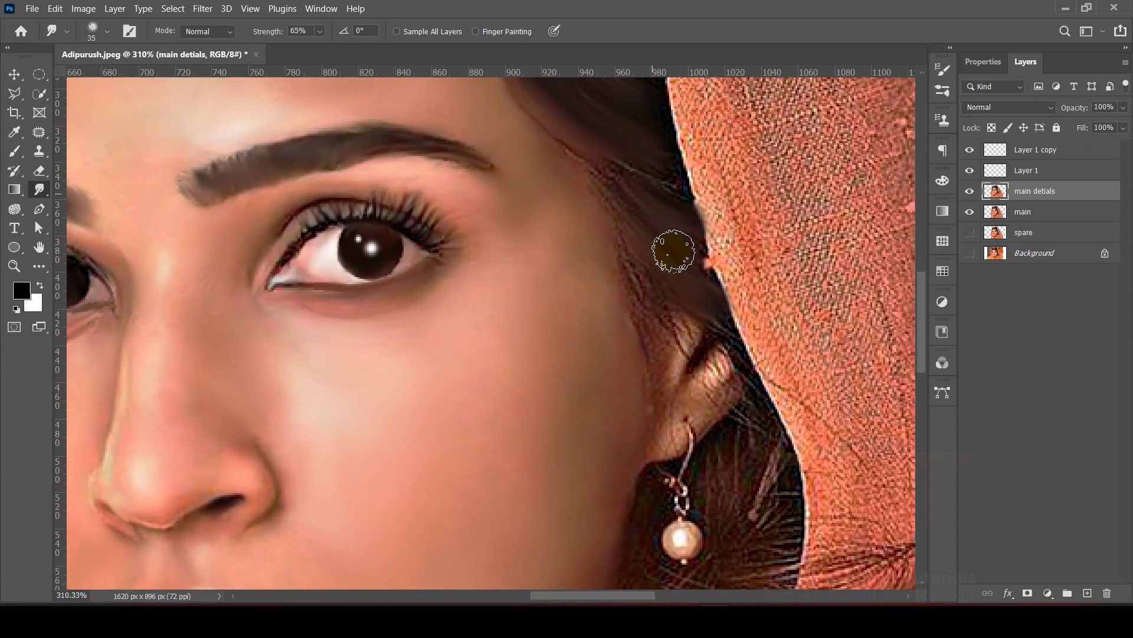
{"action": "left_click_drag", "start_coordinate": [472, 118], "coordinate": [700, 557]}
{"action": "left_click_drag", "start_coordinate": [678, 324], "coordinate": [695, 323]}
{"action": "mouse_move", "coordinate": [792, 145]}
{"action": "left_mouse_down"}
{"action": "mouse_move", "coordinate": [857, 273]}
{"action": "mouse_move", "coordinate": [873, 340]}
{"action": "left_mouse_up"}
{"action": "mouse_move", "coordinate": [486, 157]}
{"action": "left_mouse_down"}
{"action": "mouse_move", "coordinate": [559, 222]}
{"action": "mouse_move", "coordinate": [695, 204]}
{"action": "left_mouse_up"}
- Set the smudge strength to 45% and smooth the hair on the left-hand side of the parting
{"action": "key", "text": "4"}
{"action": "key", "text": "5"}
{"action": "left_click_drag", "start_coordinate": [370, 378], "coordinate": [260, 408]}
{"action": "mouse_move", "coordinate": [260, 379]}
{"action": "left_mouse_down"}
{"action": "mouse_move", "coordinate": [379, 330]}
{"action": "mouse_move", "coordinate": [431, 260]}
{"action": "mouse_move", "coordinate": [331, 248]}
{"action": "left_mouse_up"}
{"action": "mouse_move", "coordinate": [405, 296]}
{"action": "left_mouse_down"}
{"action": "mouse_move", "coordinate": [511, 203]}
{"action": "mouse_move", "coordinate": [523, 239]}
{"action": "left_mouse_up"}
{"action": "mouse_move", "coordinate": [608, 227]}
{"action": "left_mouse_down"}
{"action": "mouse_move", "coordinate": [633, 187]}
{"action": "mouse_move", "coordinate": [543, 238]}
{"action": "mouse_move", "coordinate": [522, 274]}
{"action": "mouse_move", "coordinate": [549, 377]}
{"action": "mouse_move", "coordinate": [569, 254]}
{"action": "left_mouse_up"}
- Set the smudge strength to 36% and smooth the hairline beside the cheek and the ear with 25 and 20 px brushes
{"action": "left_click_drag", "start_coordinate": [275, 34], "coordinate": [264, 34]}
{"action": "left_click_drag", "start_coordinate": [635, 384], "coordinate": [549, 380]}
{"action": "mouse_move", "coordinate": [765, 389]}
{"action": "left_mouse_down"}
{"action": "mouse_move", "coordinate": [700, 343]}
{"action": "mouse_move", "coordinate": [800, 369]}
{"action": "left_mouse_up"}
{"action": "left_click_drag", "start_coordinate": [647, 390], "coordinate": [677, 384]}
{"action": "mouse_move", "coordinate": [655, 433]}
{"action": "left_mouse_down"}
{"action": "mouse_move", "coordinate": [614, 337]}
{"action": "mouse_move", "coordinate": [662, 406]}
{"action": "left_mouse_up"}
{"action": "key", "text": "bracketleft"}
{"action": "key", "text": "bracketleft"}
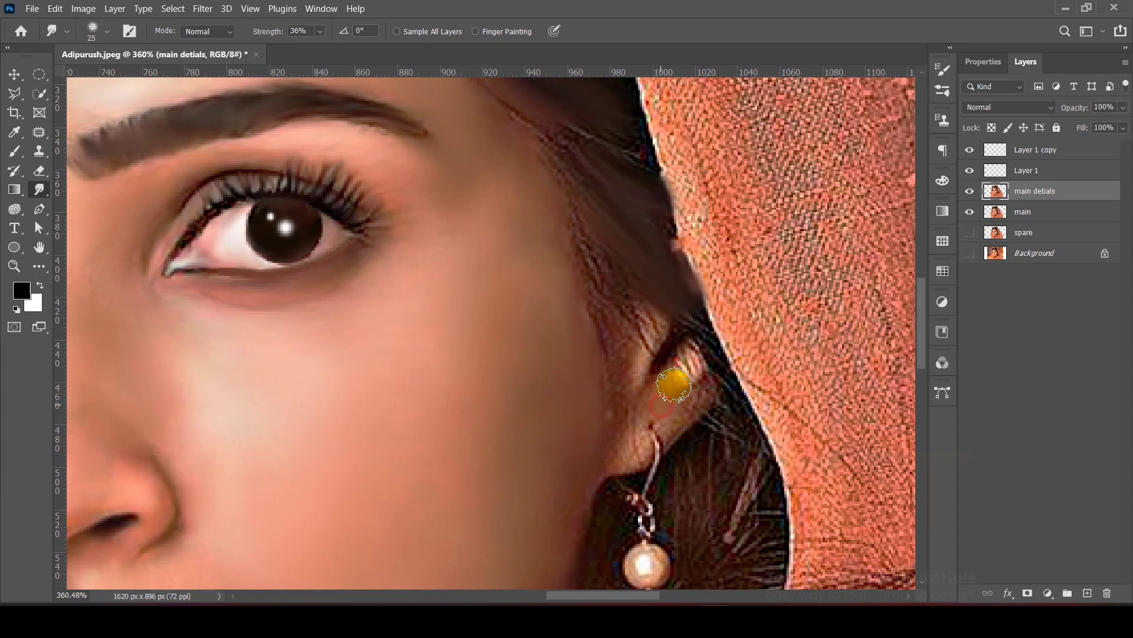
{"action": "key", "text": "bracketright"}
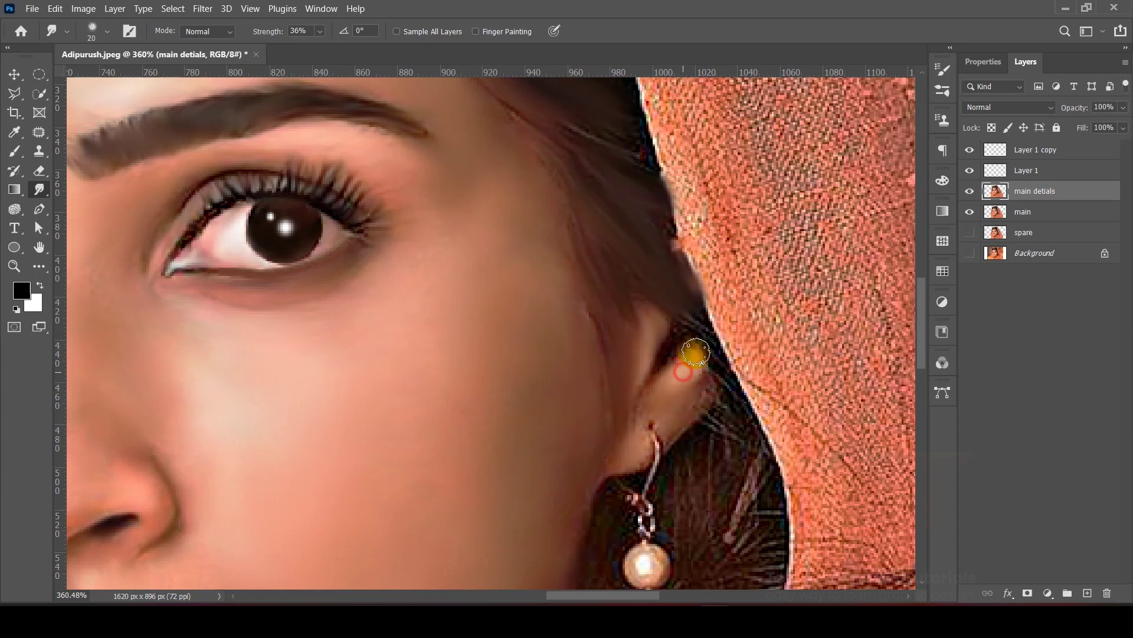
- Raise the smudge strength to 67% and smooth the hair behind the pearl earring with a 20 px brush
{"action": "scroll", "coordinate": [695, 353], "scroll_direction": "down", "scroll_amount": 5}
{"action": "left_click_drag", "start_coordinate": [731, 264], "coordinate": [723, 374]}
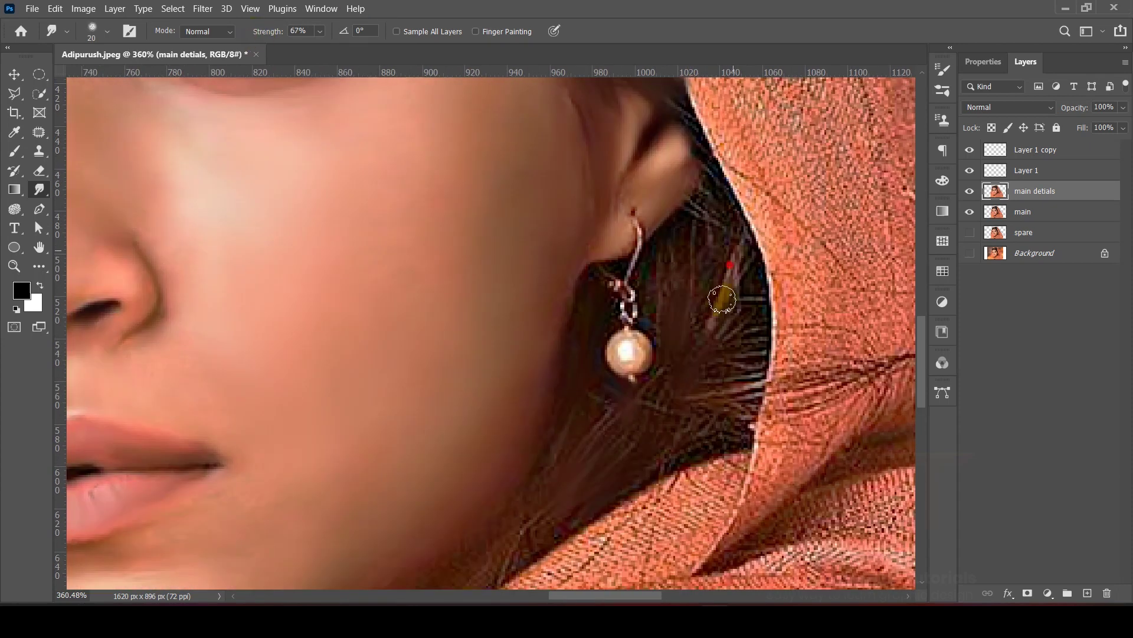
{"action": "left_click_drag", "start_coordinate": [745, 433], "coordinate": [686, 425]}
{"action": "left_click_drag", "start_coordinate": [749, 354], "coordinate": [709, 200]}
{"action": "left_click_drag", "start_coordinate": [656, 279], "coordinate": [649, 309]}
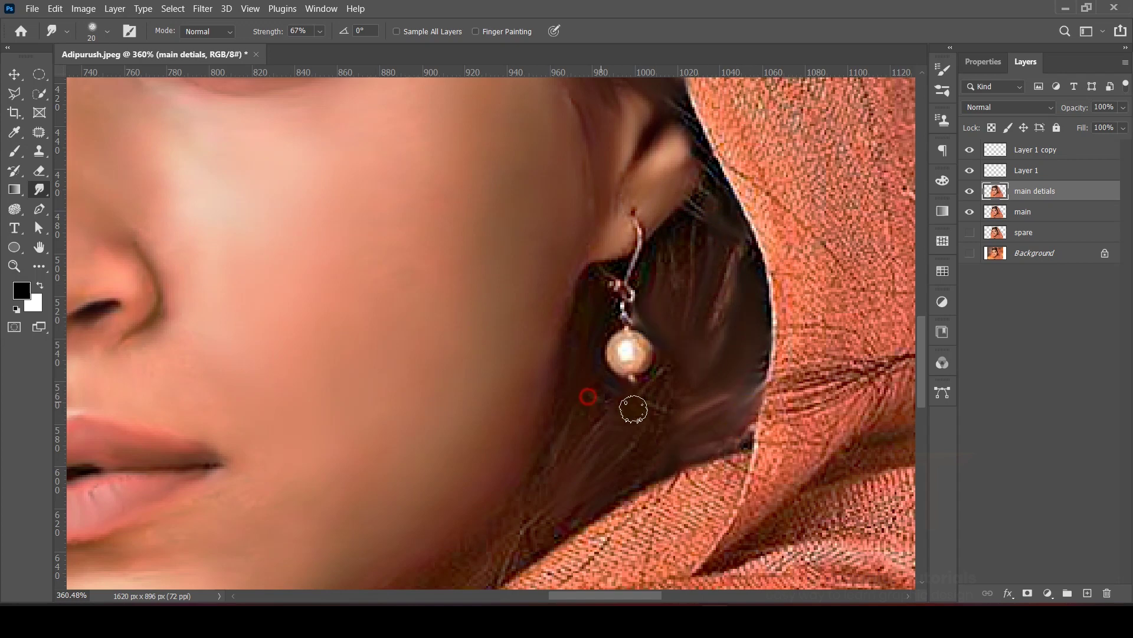
- Reduce the smudge brush to 8 px and smooth the pearl earring and its hook
{"action": "scroll", "coordinate": [631, 378], "scroll_direction": "up", "scroll_amount": 2}
{"action": "key", "text": "bracketleft"}
{"action": "key", "text": "bracketleft"}
{"action": "key", "text": "bracketleft"}
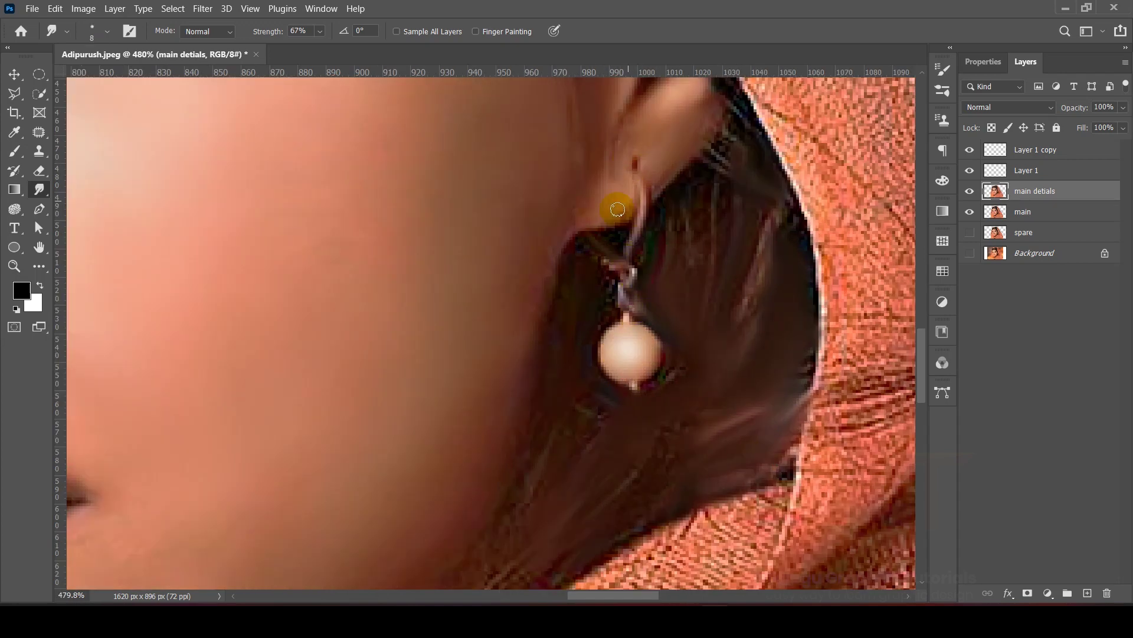
{"action": "scroll", "coordinate": [573, 275], "scroll_direction": "up", "scroll_amount": 2}
{"action": "scroll", "coordinate": [690, 266], "scroll_direction": "down", "scroll_amount": 10}
- Enlarge the smudge brush and smooth the loose hair hanging along the left-hand side of the face
{"action": "scroll", "coordinate": [466, 358], "scroll_direction": "up", "scroll_amount": 10}
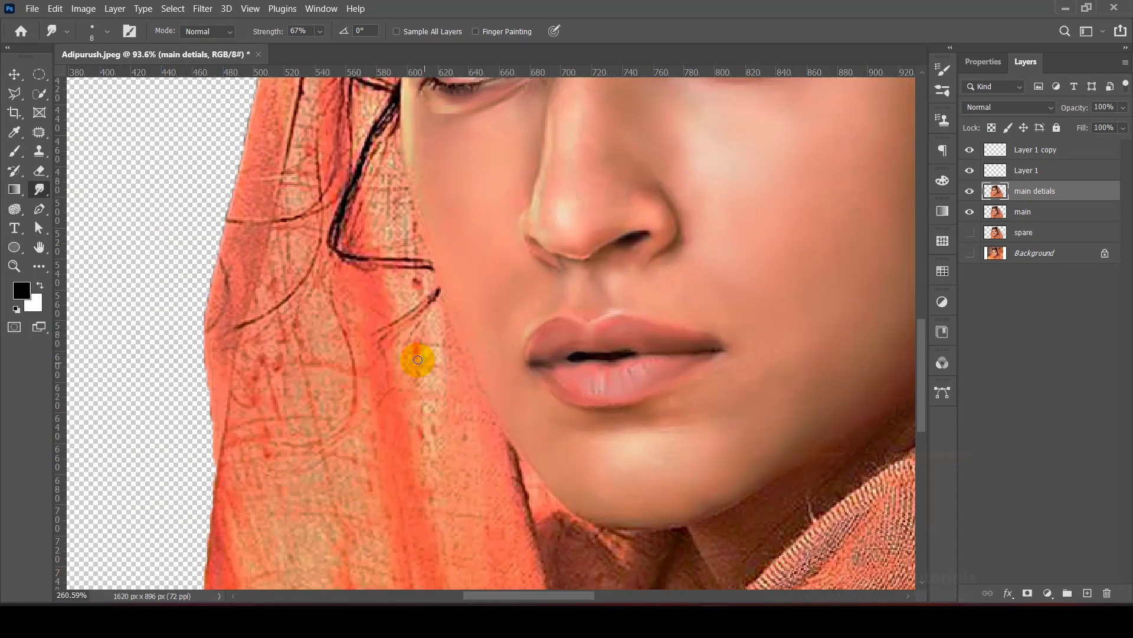
{"action": "scroll", "coordinate": [529, 299], "scroll_direction": "down", "scroll_amount": 2}
{"action": "key", "text": "bracketright"}
{"action": "key", "text": "bracketright"}
{"action": "key", "text": "bracketright"}
{"action": "key", "text": "bracketright"}
{"action": "left_click_drag", "start_coordinate": [540, 401], "coordinate": [520, 210]}
{"action": "mouse_move", "coordinate": [520, 211]}
{"action": "left_mouse_down"}
{"action": "mouse_move", "coordinate": [519, 342]}
{"action": "mouse_move", "coordinate": [537, 428]}
{"action": "left_mouse_up"}
{"action": "left_click_drag", "start_coordinate": [537, 469], "coordinate": [557, 316]}
- Smudge the curled loose strand and the short wisp beside the left-hand cheek with a 9 px brush
{"action": "scroll", "coordinate": [569, 454], "scroll_direction": "up", "scroll_amount": 4}
{"action": "mouse_move", "coordinate": [569, 455]}
{"action": "left_mouse_down"}
{"action": "mouse_move", "coordinate": [594, 341]}
{"action": "mouse_move", "coordinate": [611, 377]}
{"action": "left_mouse_up"}
{"action": "key", "text": "bracketleft"}
{"action": "key", "text": "bracketleft"}
{"action": "scroll", "coordinate": [611, 377], "scroll_direction": "down", "scroll_amount": 10}
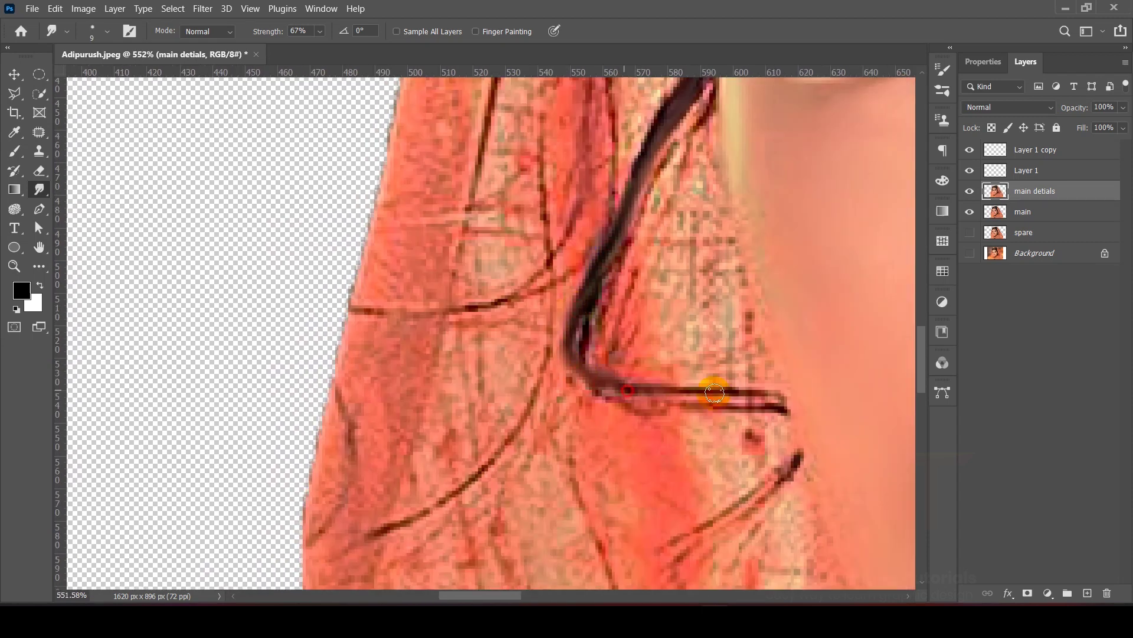
{"action": "left_click_drag", "start_coordinate": [710, 382], "coordinate": [662, 403]}
{"action": "scroll", "coordinate": [689, 354], "scroll_direction": "down", "scroll_amount": 3}
{"action": "scroll", "coordinate": [567, 440], "scroll_direction": "up", "scroll_amount": 1}
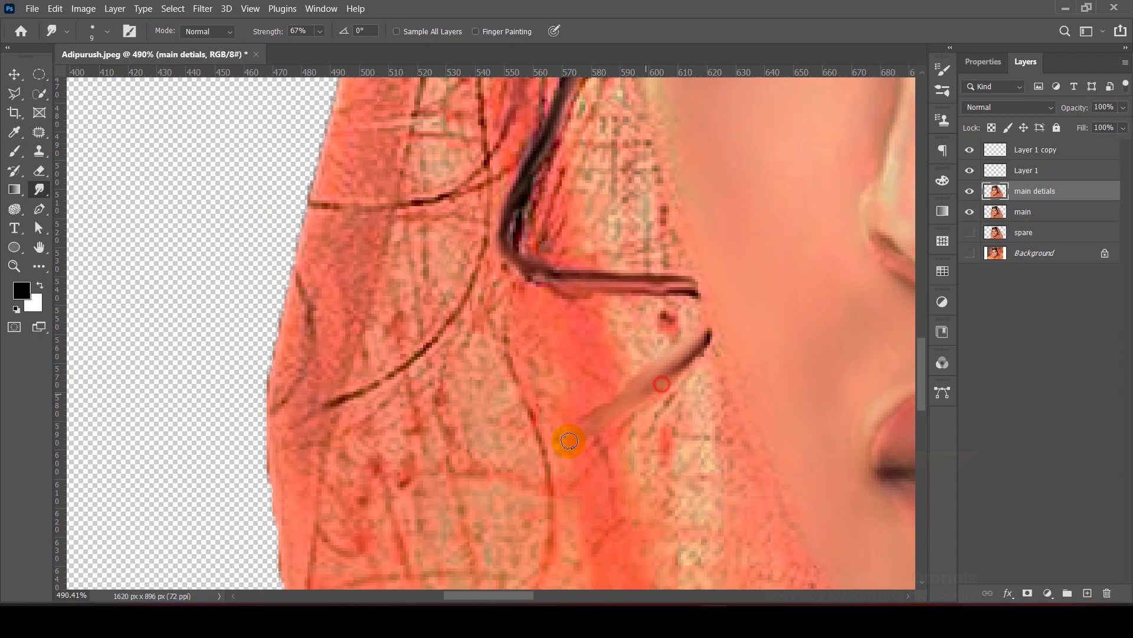
- Load the outline of the main detials layer as a selection
{"action": "scroll", "coordinate": [579, 385], "scroll_direction": "down", "scroll_amount": 6}
{"action": "scroll", "coordinate": [583, 357], "scroll_direction": "up", "scroll_amount": 3}
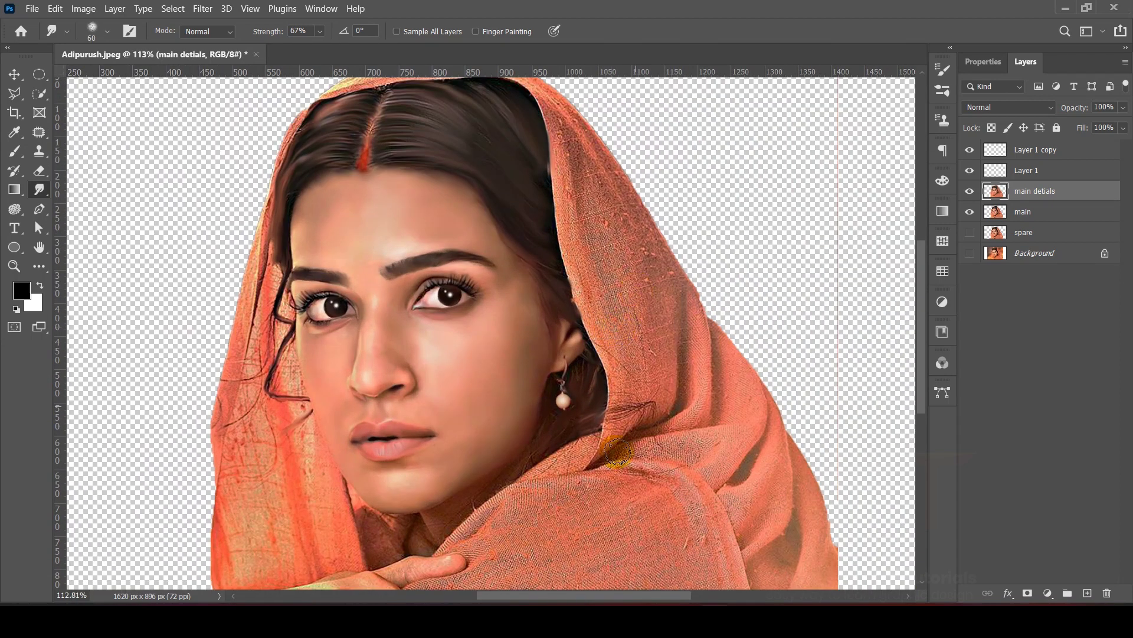
{"action": "scroll", "coordinate": [618, 450], "scroll_direction": "down", "scroll_amount": 1}
{"action": "left_click", "coordinate": [995, 195]}
{"action": "left_click", "coordinate": [997, 193], "text": "ctrl"}
- Set the smudge strength to 33% and smooth the scarf across the top of the head with a 60 px brush
{"action": "scroll", "coordinate": [563, 154], "scroll_direction": "up", "scroll_amount": 5}
{"action": "left_click_drag", "start_coordinate": [432, 175], "coordinate": [593, 370]}
{"action": "mouse_move", "coordinate": [395, 257]}
{"action": "left_mouse_down"}
{"action": "mouse_move", "coordinate": [375, 217]}
{"action": "mouse_move", "coordinate": [309, 223]}
{"action": "mouse_move", "coordinate": [223, 253]}
{"action": "mouse_move", "coordinate": [425, 228]}
{"action": "mouse_move", "coordinate": [688, 242]}
{"action": "left_mouse_up"}
{"action": "left_click", "coordinate": [307, 32]}
{"action": "left_click_drag", "start_coordinate": [269, 33], "coordinate": [253, 33]}
{"action": "key", "text": "ctrl+z"}
{"action": "left_click_drag", "start_coordinate": [442, 185], "coordinate": [548, 209]}
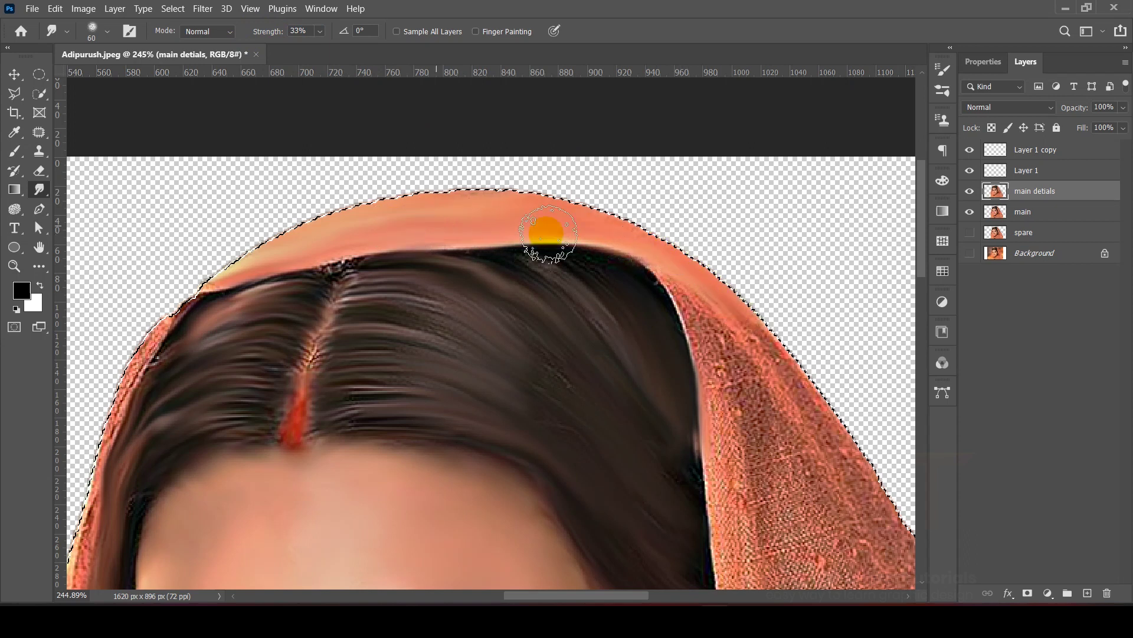
- Smooth the scarf's woven texture down the right-hand side of the hair with the 60 px smudge brush
{"action": "scroll", "coordinate": [544, 241], "scroll_direction": "down", "scroll_amount": 4}
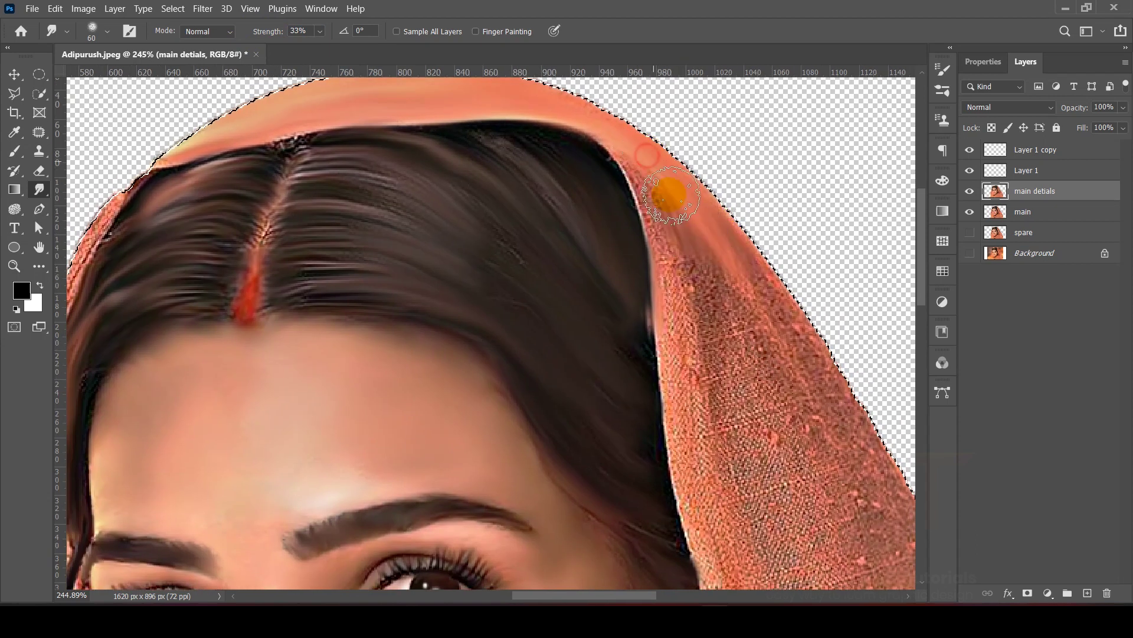
{"action": "left_click_drag", "start_coordinate": [683, 205], "coordinate": [693, 371]}
{"action": "left_click_drag", "start_coordinate": [692, 432], "coordinate": [620, 196]}
{"action": "left_click_drag", "start_coordinate": [688, 334], "coordinate": [657, 460]}
{"action": "left_click_drag", "start_coordinate": [732, 248], "coordinate": [731, 405]}
{"action": "left_click_drag", "start_coordinate": [649, 148], "coordinate": [725, 544]}
{"action": "mouse_move", "coordinate": [679, 319]}
{"action": "left_mouse_down"}
{"action": "mouse_move", "coordinate": [752, 450]}
{"action": "mouse_move", "coordinate": [621, 210]}
{"action": "left_mouse_up"}
{"action": "left_click_drag", "start_coordinate": [726, 383], "coordinate": [719, 458]}
{"action": "left_click_drag", "start_coordinate": [694, 326], "coordinate": [706, 423]}
{"action": "left_click_drag", "start_coordinate": [649, 194], "coordinate": [726, 496]}
{"action": "mouse_move", "coordinate": [697, 267]}
{"action": "left_mouse_down"}
{"action": "mouse_move", "coordinate": [750, 415]}
{"action": "mouse_move", "coordinate": [619, 240]}
{"action": "left_mouse_up"}
- Smudge the scarf folds beside the ear and down towards the shoulder, following the direction of the cloth
{"action": "left_click_drag", "start_coordinate": [764, 453], "coordinate": [683, 194]}
{"action": "left_click_drag", "start_coordinate": [683, 195], "coordinate": [709, 423]}
{"action": "left_click_drag", "start_coordinate": [762, 339], "coordinate": [733, 514]}
{"action": "left_click_drag", "start_coordinate": [701, 383], "coordinate": [640, 168]}
{"action": "left_click_drag", "start_coordinate": [817, 410], "coordinate": [679, 195]}
{"action": "left_click_drag", "start_coordinate": [678, 246], "coordinate": [690, 195]}
{"action": "left_click_drag", "start_coordinate": [640, 326], "coordinate": [650, 166]}
{"action": "left_click_drag", "start_coordinate": [745, 382], "coordinate": [741, 339]}
{"action": "left_click_drag", "start_coordinate": [673, 378], "coordinate": [496, 407]}
{"action": "left_click_drag", "start_coordinate": [610, 406], "coordinate": [603, 419]}
{"action": "left_click_drag", "start_coordinate": [709, 379], "coordinate": [661, 455]}
{"action": "mouse_move", "coordinate": [378, 410]}
{"action": "left_mouse_down"}
{"action": "mouse_move", "coordinate": [661, 284]}
{"action": "mouse_move", "coordinate": [572, 313]}
{"action": "left_mouse_up"}
- Smudge the scarf beside the hair and the folds around the shoulder's outer edge with a 35 px brush
{"action": "key", "text": "bracketleft"}
{"action": "key", "text": "bracketleft"}
{"action": "key", "text": "bracketleft"}
{"action": "key", "text": "bracketleft"}
{"action": "mouse_move", "coordinate": [660, 261]}
{"action": "left_mouse_down"}
{"action": "mouse_move", "coordinate": [665, 293]}
{"action": "mouse_move", "coordinate": [644, 348]}
{"action": "left_mouse_up"}
{"action": "left_click_drag", "start_coordinate": [743, 370], "coordinate": [603, 350]}
{"action": "left_click_drag", "start_coordinate": [609, 284], "coordinate": [785, 435]}
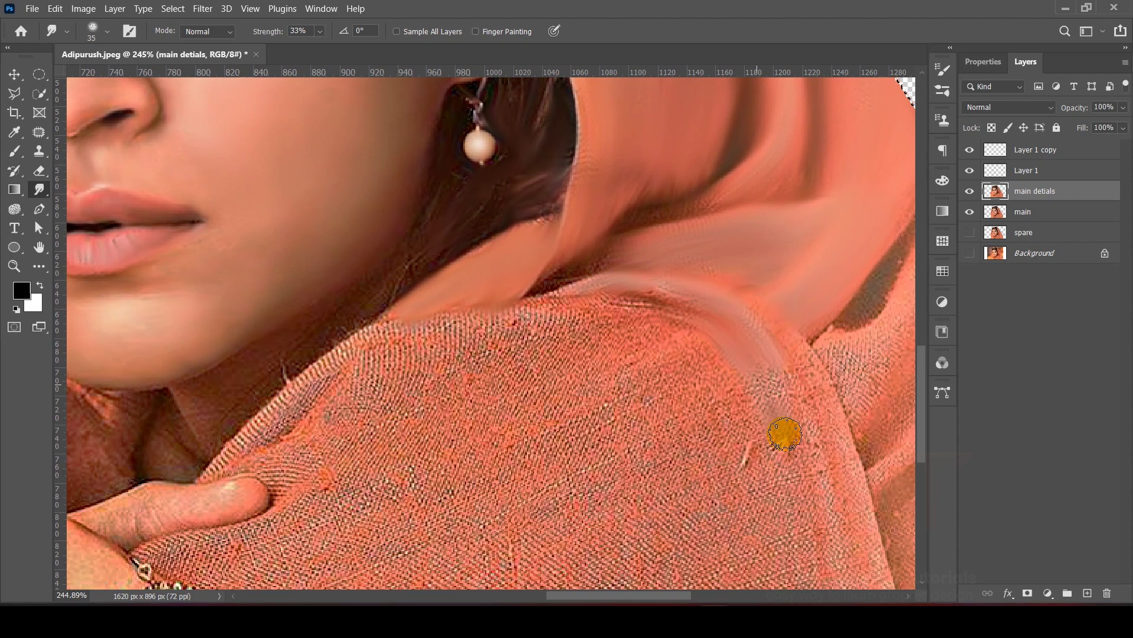
{"action": "left_click_drag", "start_coordinate": [844, 313], "coordinate": [600, 318]}
{"action": "mouse_move", "coordinate": [631, 355]}
{"action": "left_mouse_down"}
{"action": "mouse_move", "coordinate": [584, 362]}
{"action": "mouse_move", "coordinate": [654, 412]}
{"action": "left_mouse_up"}
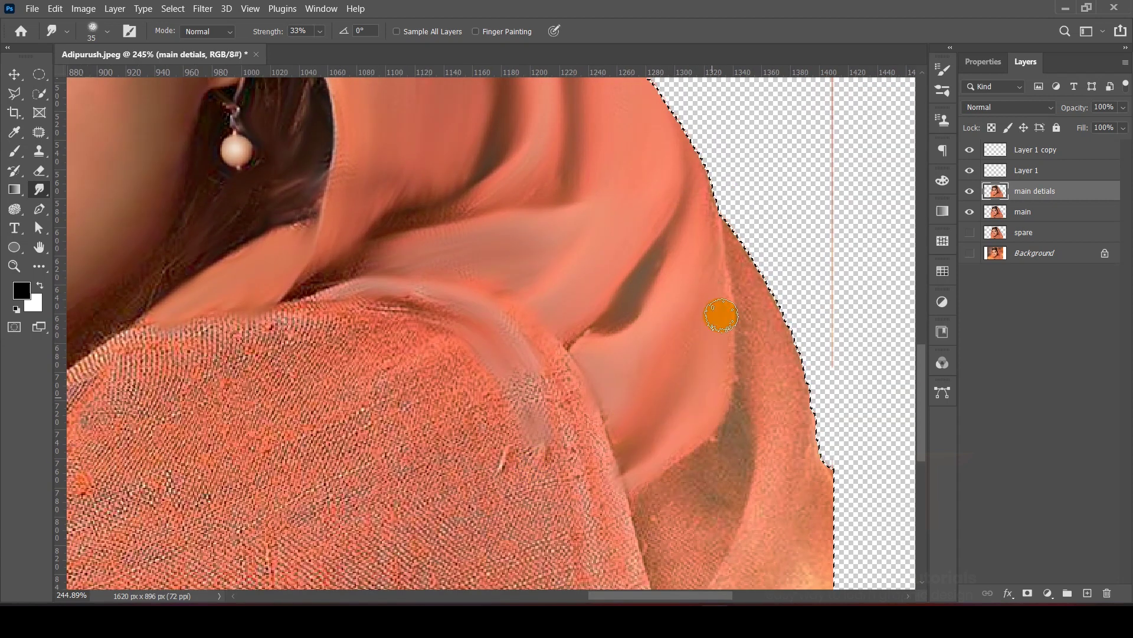
- Smooth the woven texture of the cloth across the shoulder with a 70 px smudge brush
{"action": "scroll", "coordinate": [705, 259], "scroll_direction": "down", "scroll_amount": 3}
{"action": "scroll", "coordinate": [705, 260], "scroll_direction": "right", "scroll_amount": 1}
{"action": "scroll", "coordinate": [640, 471], "scroll_direction": "down", "scroll_amount": 4}
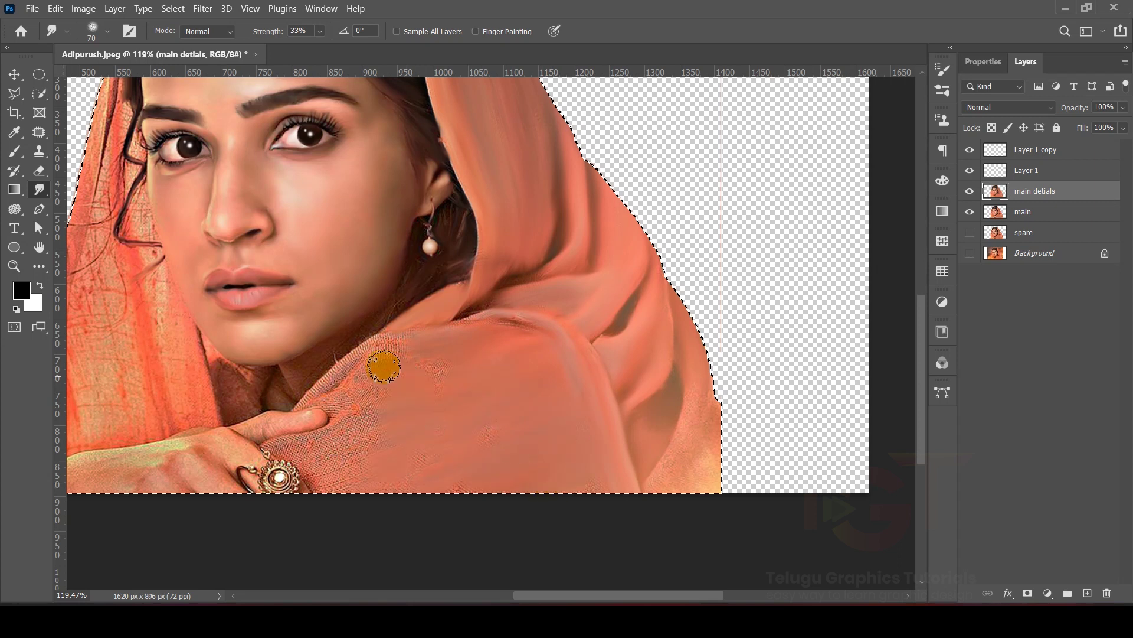
{"action": "scroll", "coordinate": [419, 389], "scroll_direction": "up", "scroll_amount": 4}
{"action": "mouse_move", "coordinate": [342, 368]}
{"action": "left_mouse_down"}
{"action": "mouse_move", "coordinate": [311, 425]}
{"action": "mouse_move", "coordinate": [213, 384]}
{"action": "mouse_move", "coordinate": [271, 383]}
{"action": "left_mouse_up"}
{"action": "left_click_drag", "start_coordinate": [380, 321], "coordinate": [538, 408]}
- Refine the creases and upper edge of the shoulder cloth with a 30 px smudge brush
{"action": "key", "text": "bracketleft"}
{"action": "key", "text": "bracketleft"}
{"action": "key", "text": "bracketleft"}
{"action": "key", "text": "bracketleft"}
{"action": "key", "text": "bracketleft"}
{"action": "key", "text": "bracketleft"}
{"action": "mouse_move", "coordinate": [448, 346]}
{"action": "left_mouse_down"}
{"action": "mouse_move", "coordinate": [497, 317]}
{"action": "mouse_move", "coordinate": [582, 224]}
{"action": "left_mouse_up"}
{"action": "left_click_drag", "start_coordinate": [660, 263], "coordinate": [515, 342]}
{"action": "left_click_drag", "start_coordinate": [802, 314], "coordinate": [680, 285]}
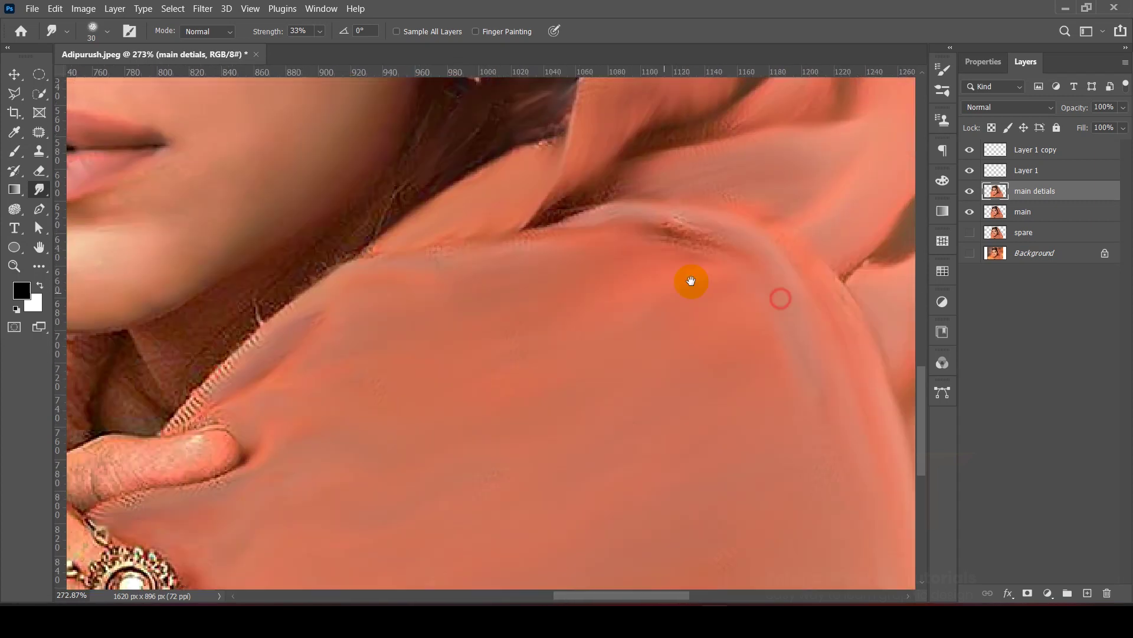
{"action": "left_click_drag", "start_coordinate": [551, 217], "coordinate": [315, 365]}
- Smudge the hair behind the earring and the scarf's stitched edge below the jaw with the 30 px brush
{"action": "scroll", "coordinate": [531, 378], "scroll_direction": "left", "scroll_amount": 6}
{"action": "scroll", "coordinate": [561, 390], "scroll_direction": "up", "scroll_amount": 2}
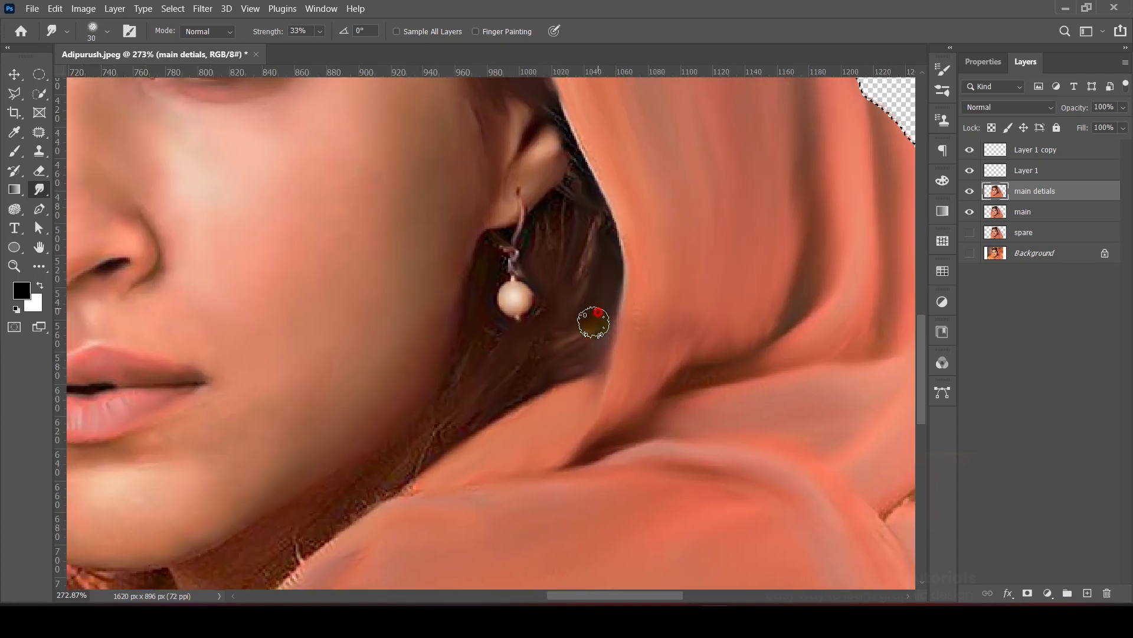
{"action": "left_click_drag", "start_coordinate": [505, 366], "coordinate": [589, 290]}
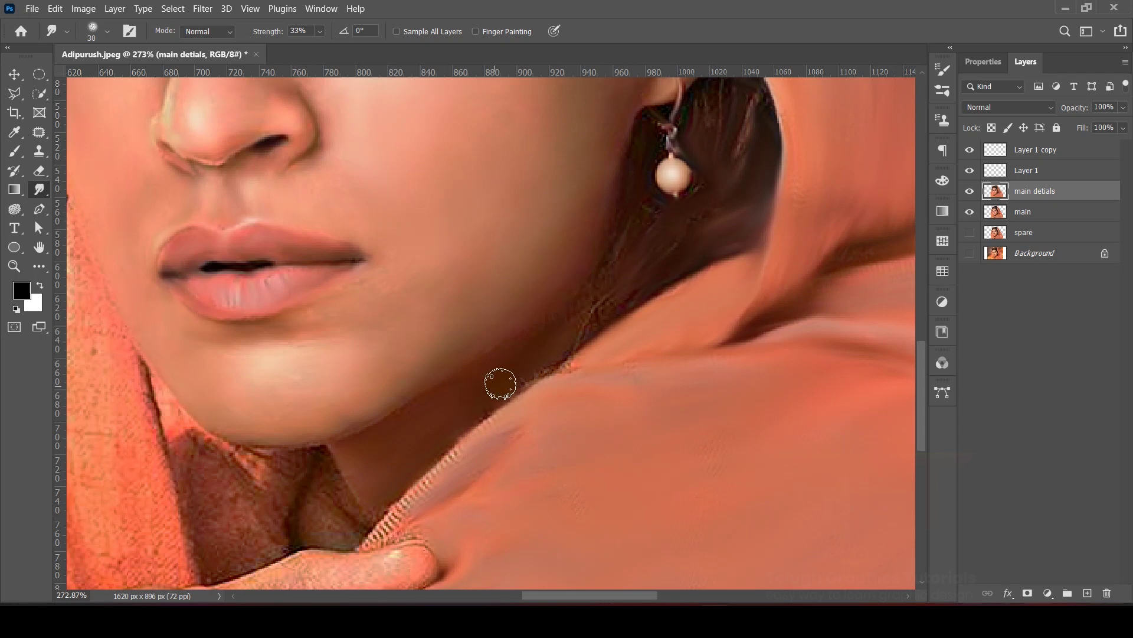
{"action": "left_click_drag", "start_coordinate": [370, 516], "coordinate": [549, 347]}
{"action": "left_click_drag", "start_coordinate": [494, 352], "coordinate": [508, 350]}
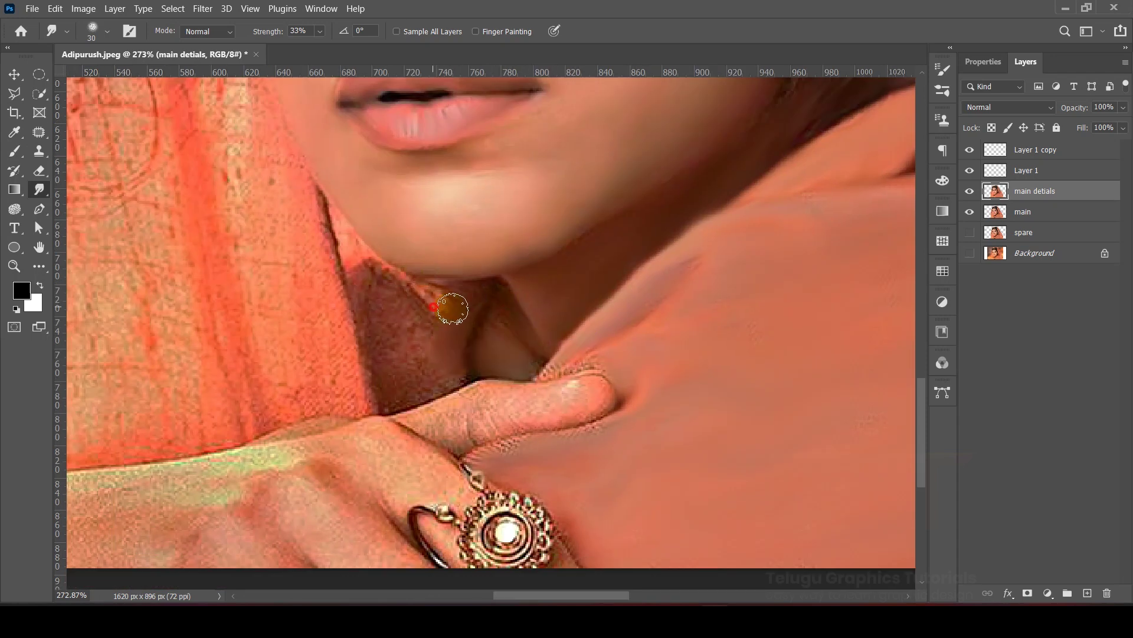
- Smooth the shadowed cloth below the chin and the skin of the thumb with the 30 px brush
{"action": "left_click_drag", "start_coordinate": [570, 439], "coordinate": [587, 387]}
{"action": "scroll", "coordinate": [466, 418], "scroll_direction": "down", "scroll_amount": 2}
{"action": "scroll", "coordinate": [466, 417], "scroll_direction": "left", "scroll_amount": 1}
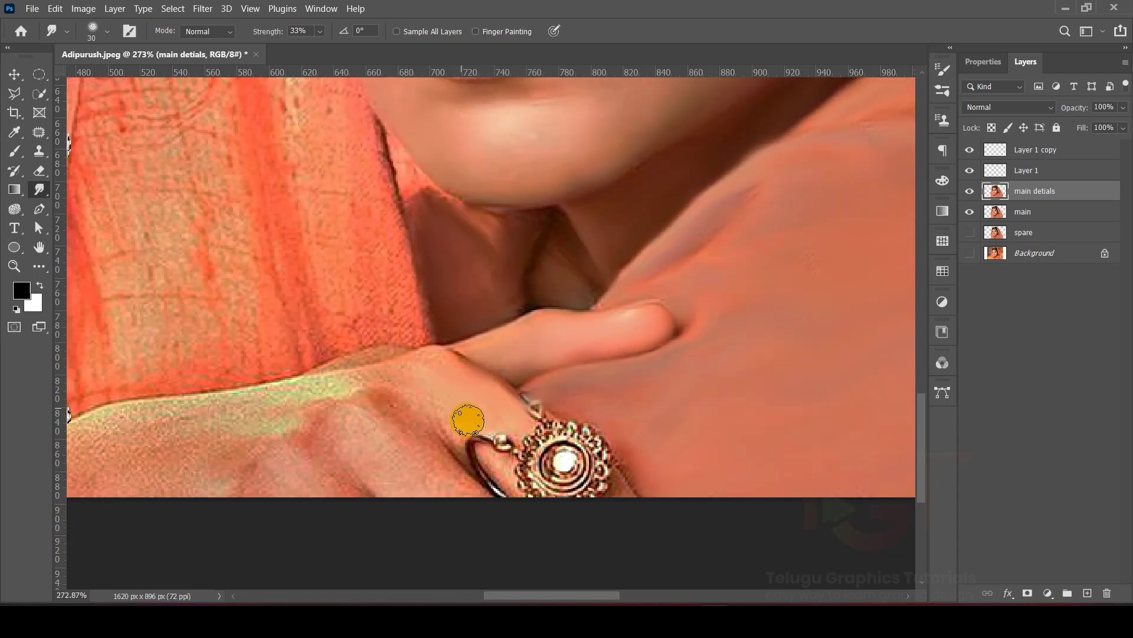
- Set the smudge strength to 52% and smooth the skin on the back of the hand and the knuckles
{"action": "scroll", "coordinate": [384, 378], "scroll_direction": "down", "scroll_amount": 2}
{"action": "scroll", "coordinate": [399, 379], "scroll_direction": "left", "scroll_amount": 2}
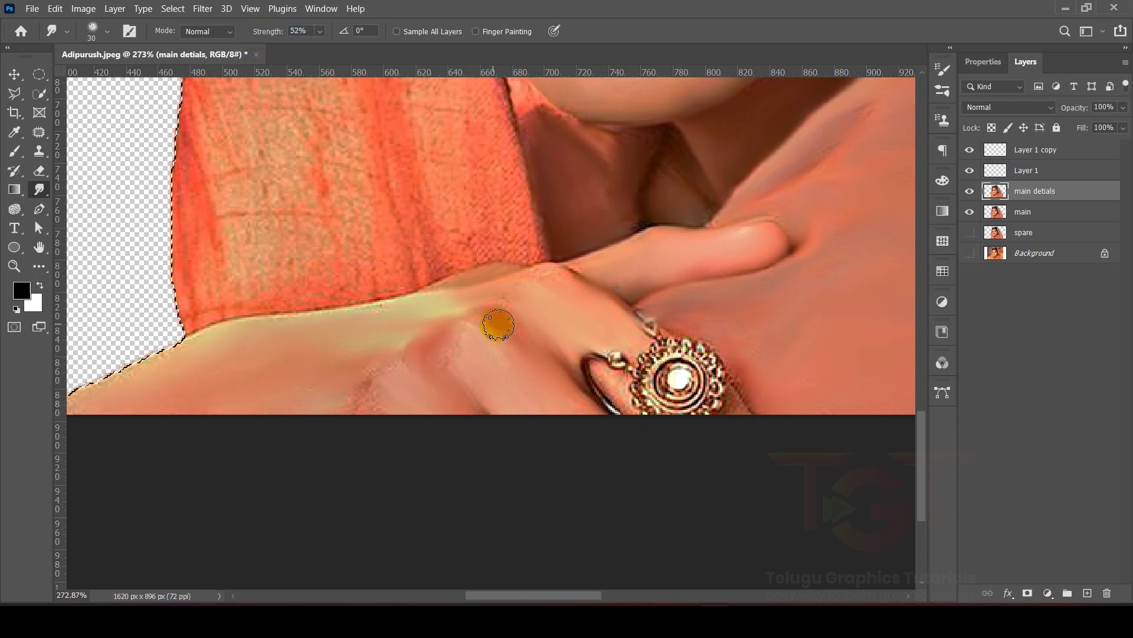
{"action": "scroll", "coordinate": [750, 397], "scroll_direction": "up", "scroll_amount": 4}
{"action": "mouse_move", "coordinate": [607, 362]}
{"action": "left_mouse_down"}
{"action": "mouse_move", "coordinate": [602, 305]}
{"action": "mouse_move", "coordinate": [633, 421]}
{"action": "mouse_move", "coordinate": [682, 369]}
{"action": "left_mouse_up"}
- Smudge the ring's pearl, metalwork and surrounding edges with a 9 px brush
{"action": "key", "text": "bracketleft"}
{"action": "key", "text": "bracketleft"}
{"action": "key", "text": "bracketleft"}
{"action": "key", "text": "bracketleft"}
{"action": "key", "text": "bracketleft"}
{"action": "mouse_move", "coordinate": [489, 322]}
{"action": "left_mouse_down"}
{"action": "mouse_move", "coordinate": [448, 352]}
{"action": "mouse_move", "coordinate": [507, 408]}
{"action": "mouse_move", "coordinate": [472, 311]}
{"action": "left_mouse_up"}
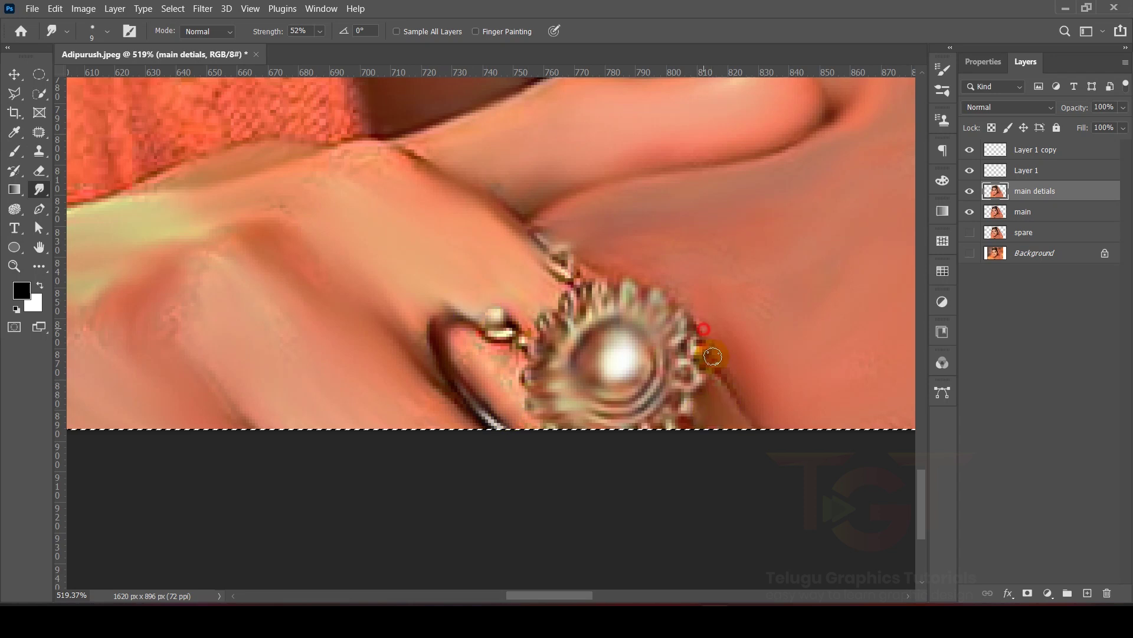
{"action": "left_click_drag", "start_coordinate": [468, 190], "coordinate": [416, 155]}
{"action": "scroll", "coordinate": [469, 417], "scroll_direction": "down", "scroll_amount": 8}
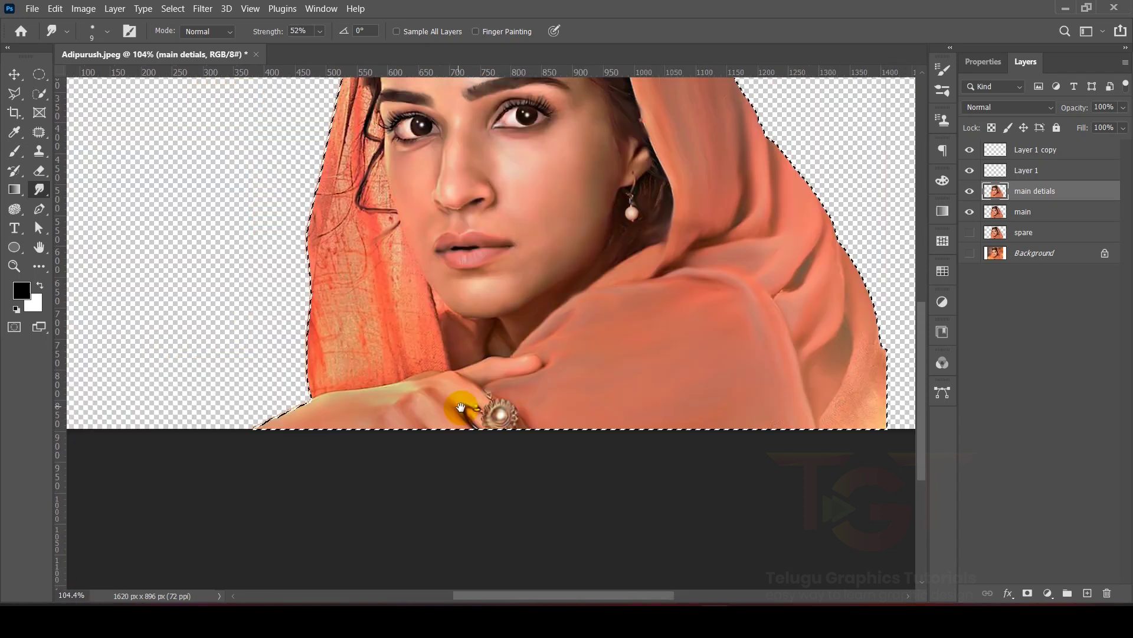
- Smooth the scarf hanging to the left of the face up to the top of the head with a 60 px brush
{"action": "scroll", "coordinate": [347, 340], "scroll_direction": "up", "scroll_amount": 4}
{"action": "key", "text": "bracketright"}
{"action": "key", "text": "bracketright"}
{"action": "key", "text": "bracketright"}
{"action": "key", "text": "bracketright"}
{"action": "key", "text": "bracketright"}
{"action": "key", "text": "bracketright"}
{"action": "key", "text": "bracketright"}
{"action": "key", "text": "bracketright"}
{"action": "mouse_move", "coordinate": [306, 311]}
{"action": "left_mouse_down"}
{"action": "mouse_move", "coordinate": [418, 397]}
{"action": "mouse_move", "coordinate": [460, 218]}
{"action": "mouse_move", "coordinate": [428, 239]}
{"action": "mouse_move", "coordinate": [470, 452]}
{"action": "left_mouse_up"}
{"action": "mouse_move", "coordinate": [376, 350]}
{"action": "left_mouse_down"}
{"action": "mouse_move", "coordinate": [402, 200]}
{"action": "mouse_move", "coordinate": [365, 435]}
{"action": "left_mouse_up"}
{"action": "left_click_drag", "start_coordinate": [443, 88], "coordinate": [423, 271]}
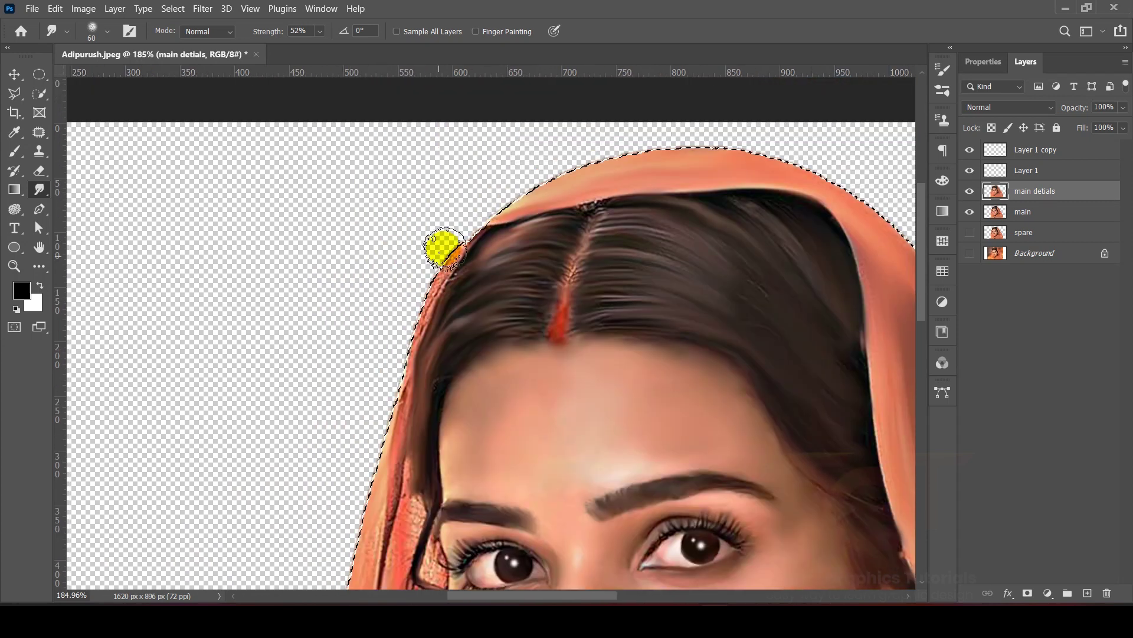
{"action": "left_click_drag", "start_coordinate": [371, 383], "coordinate": [420, 221]}
- Smudge the narrow strip of scarf beside the left hairline with a smaller brush, following the folds
{"action": "scroll", "coordinate": [407, 379], "scroll_direction": "up", "scroll_amount": 5}
{"action": "key", "text": "bracketleft"}
{"action": "key", "text": "bracketleft"}
{"action": "key", "text": "bracketleft"}
{"action": "key", "text": "bracketleft"}
{"action": "key", "text": "bracketleft"}
{"action": "mouse_move", "coordinate": [406, 379]}
{"action": "left_mouse_down"}
{"action": "mouse_move", "coordinate": [435, 236]}
{"action": "mouse_move", "coordinate": [448, 463]}
{"action": "mouse_move", "coordinate": [475, 251]}
{"action": "mouse_move", "coordinate": [546, 375]}
{"action": "mouse_move", "coordinate": [543, 407]}
{"action": "mouse_move", "coordinate": [557, 316]}
{"action": "mouse_move", "coordinate": [579, 327]}
{"action": "mouse_move", "coordinate": [573, 284]}
{"action": "mouse_move", "coordinate": [558, 298]}
{"action": "left_mouse_up"}
- Set the smudge strength to 31% and smooth the scarf between the loose hair strands and the cheek with a 10 px brush
{"action": "key", "text": "3"}
{"action": "key", "text": "1"}
{"action": "key", "text": "bracketleft"}
{"action": "key", "text": "bracketleft"}
{"action": "key", "text": "bracketleft"}
{"action": "key", "text": "bracketleft"}
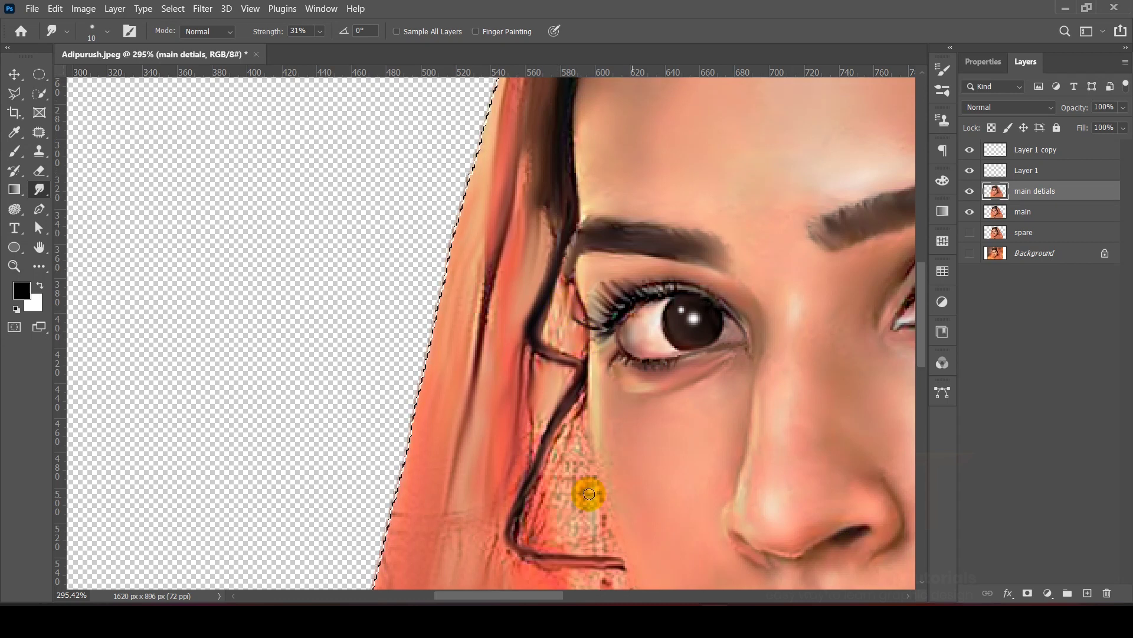
{"action": "scroll", "coordinate": [611, 466], "scroll_direction": "up", "scroll_amount": 6}
{"action": "mouse_move", "coordinate": [574, 443]}
{"action": "left_mouse_down"}
{"action": "mouse_move", "coordinate": [576, 234]}
{"action": "mouse_move", "coordinate": [596, 306]}
{"action": "mouse_move", "coordinate": [602, 248]}
{"action": "mouse_move", "coordinate": [627, 379]}
{"action": "mouse_move", "coordinate": [567, 343]}
{"action": "left_mouse_up"}
{"action": "scroll", "coordinate": [566, 348], "scroll_direction": "up", "scroll_amount": 1}
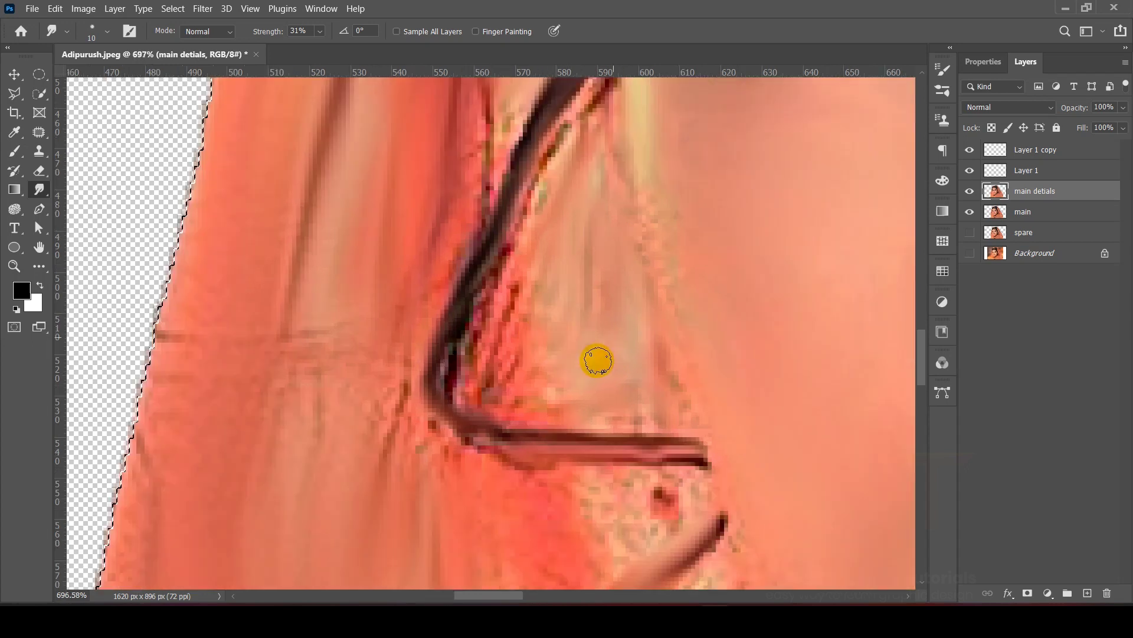
{"action": "scroll", "coordinate": [667, 391], "scroll_direction": "down", "scroll_amount": 4}
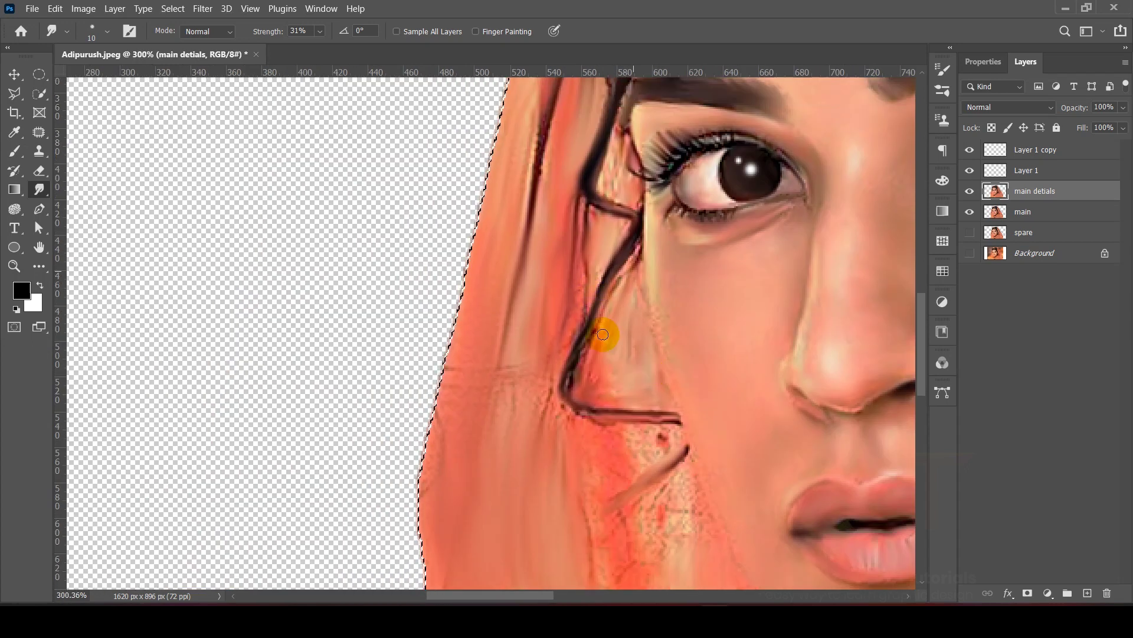
- Raise the smudge strength to 61% and smooth the remaining textured scarf to the left of the face and chin
{"action": "scroll", "coordinate": [544, 400], "scroll_direction": "down", "scroll_amount": 3}
{"action": "key", "text": "6"}
{"action": "key", "text": "1"}
{"action": "mouse_move", "coordinate": [748, 381]}
{"action": "left_mouse_down"}
{"action": "mouse_move", "coordinate": [758, 398]}
{"action": "mouse_move", "coordinate": [683, 266]}
{"action": "mouse_move", "coordinate": [654, 332]}
{"action": "left_mouse_up"}
{"action": "scroll", "coordinate": [673, 359], "scroll_direction": "up", "scroll_amount": 2}
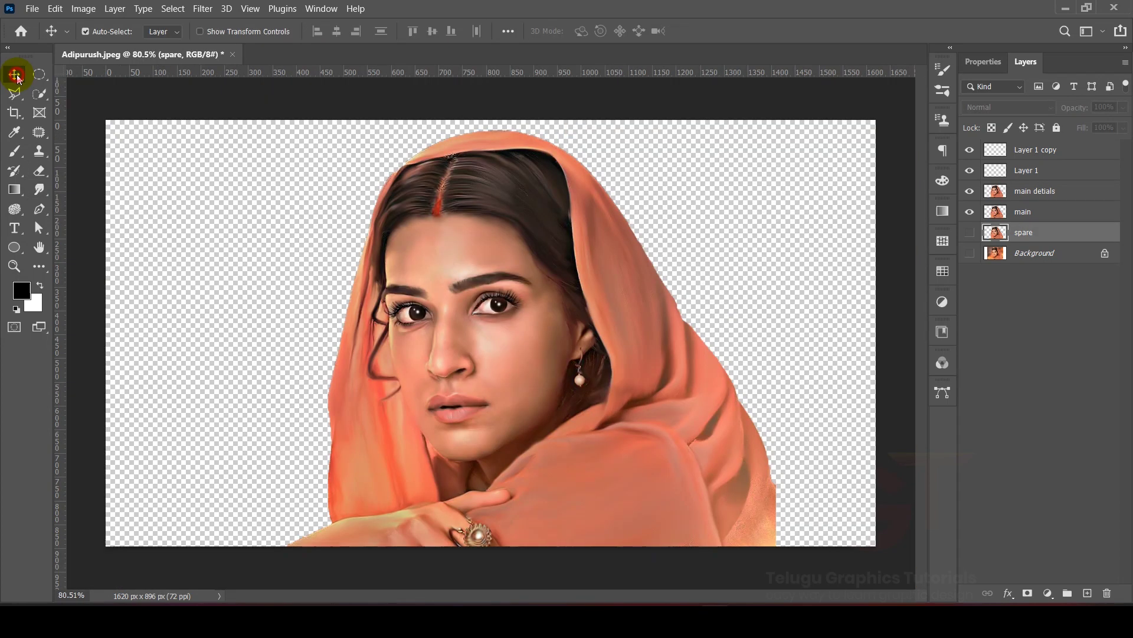
- Add a solid colour fill layer above the spare layer in ac5438, sampled from the scarf's shadow
{"action": "left_click_drag", "start_coordinate": [665, 238], "coordinate": [996, 589]}
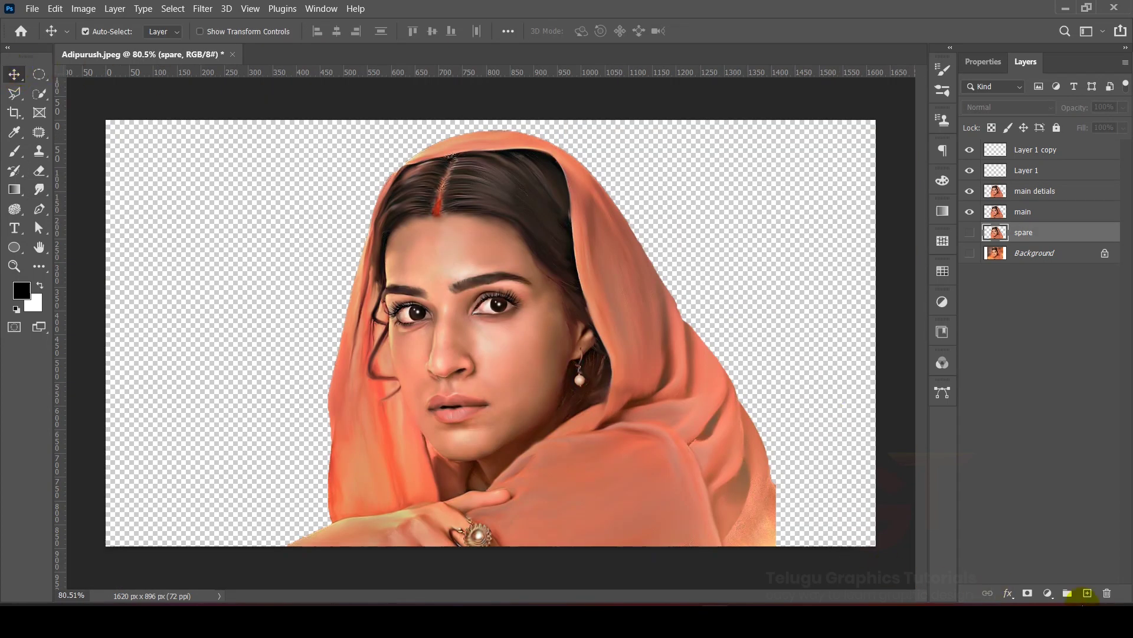
{"action": "left_click", "coordinate": [1048, 593]}
{"action": "left_click", "coordinate": [1038, 333]}
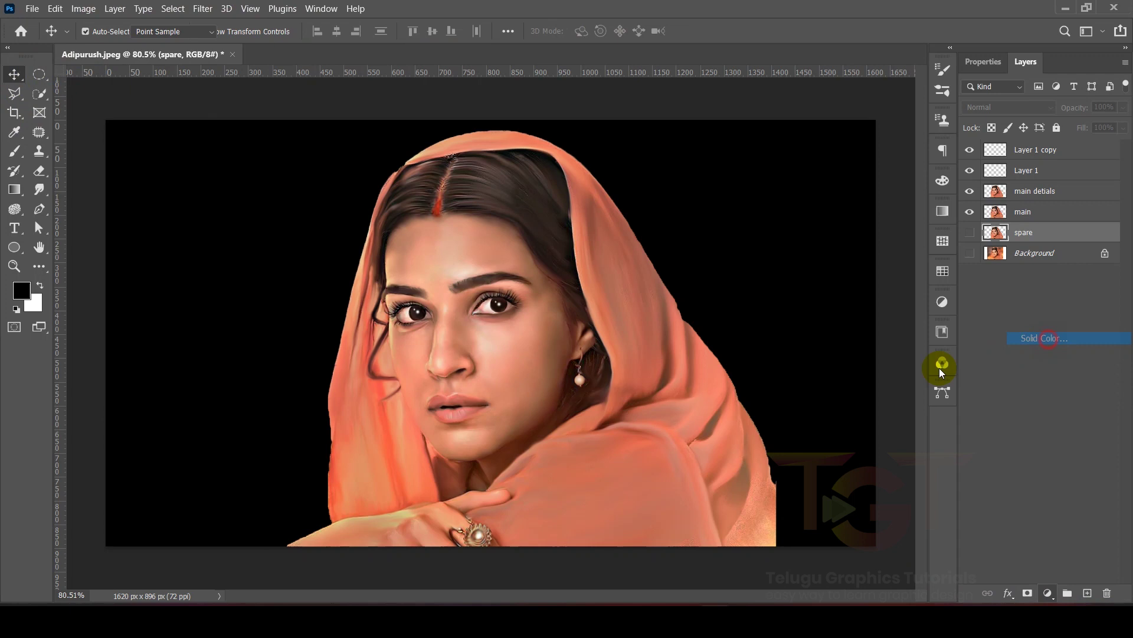
{"action": "left_click", "coordinate": [692, 378]}
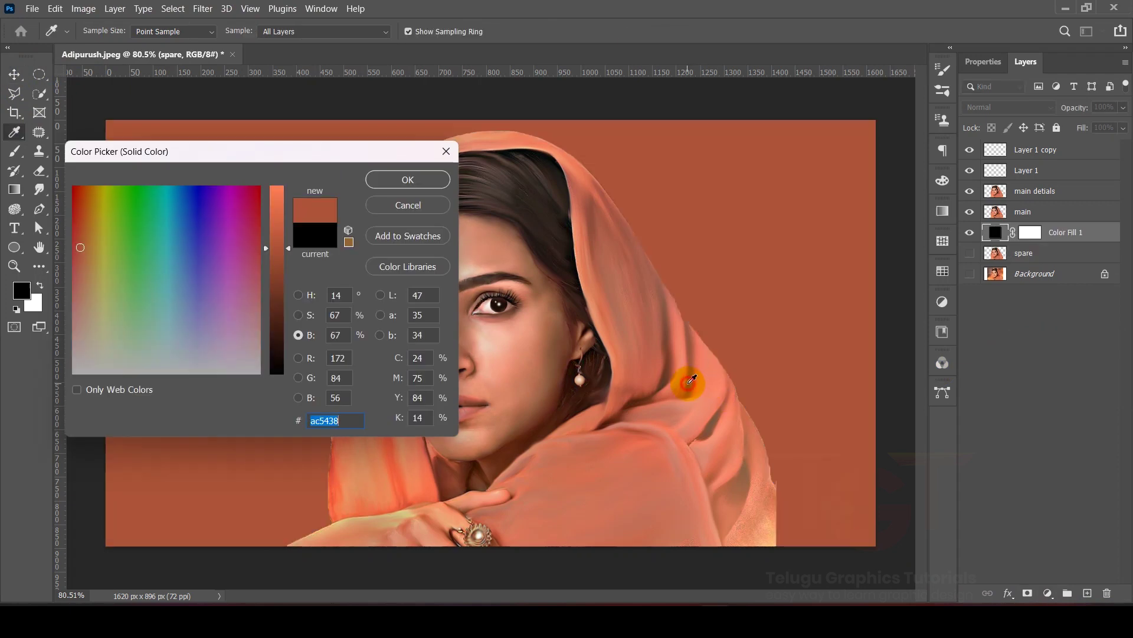
{"action": "left_click", "coordinate": [427, 181]}
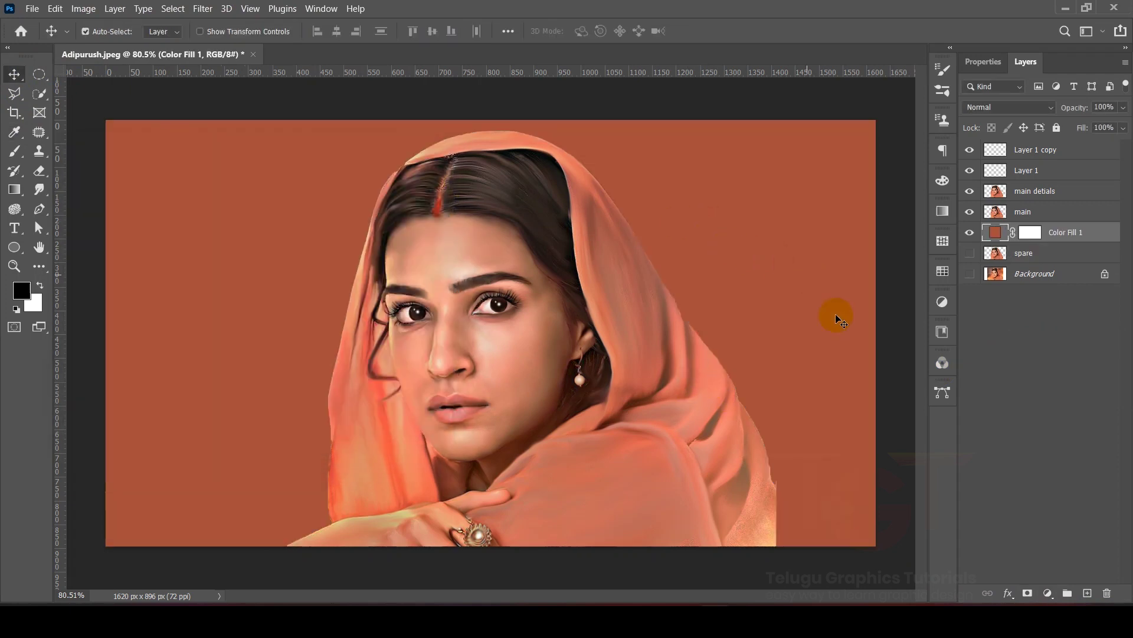
- On the main detials layer, smudge the scarf's cut-off lower right edge outward into the background with a 100 px brush
{"action": "left_click", "coordinate": [1039, 197]}
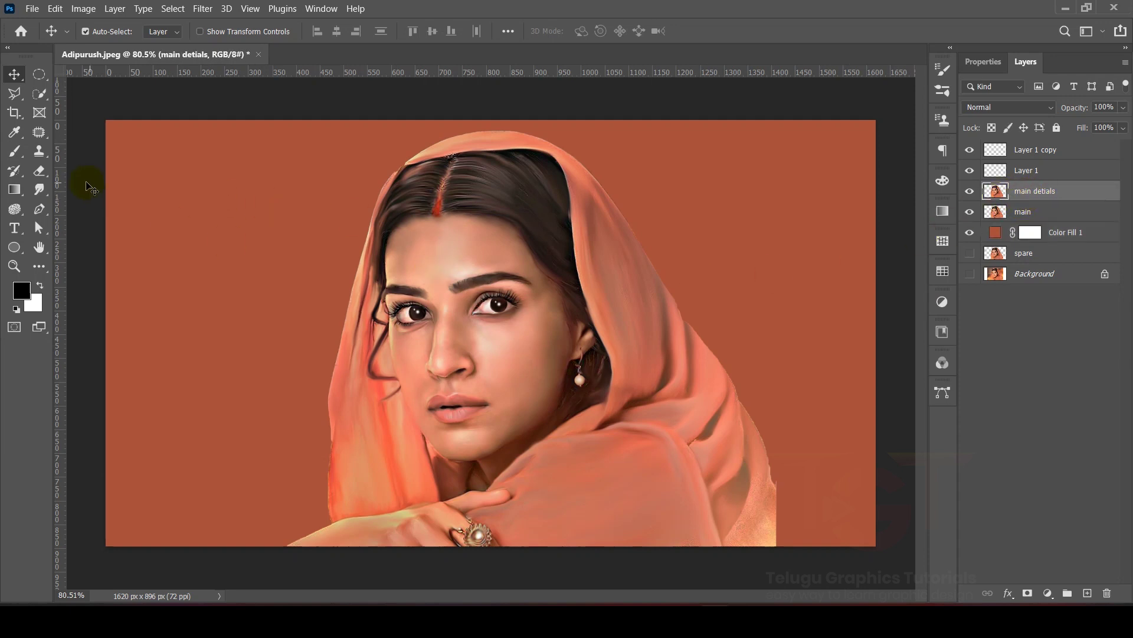
{"action": "left_click", "coordinate": [38, 192]}
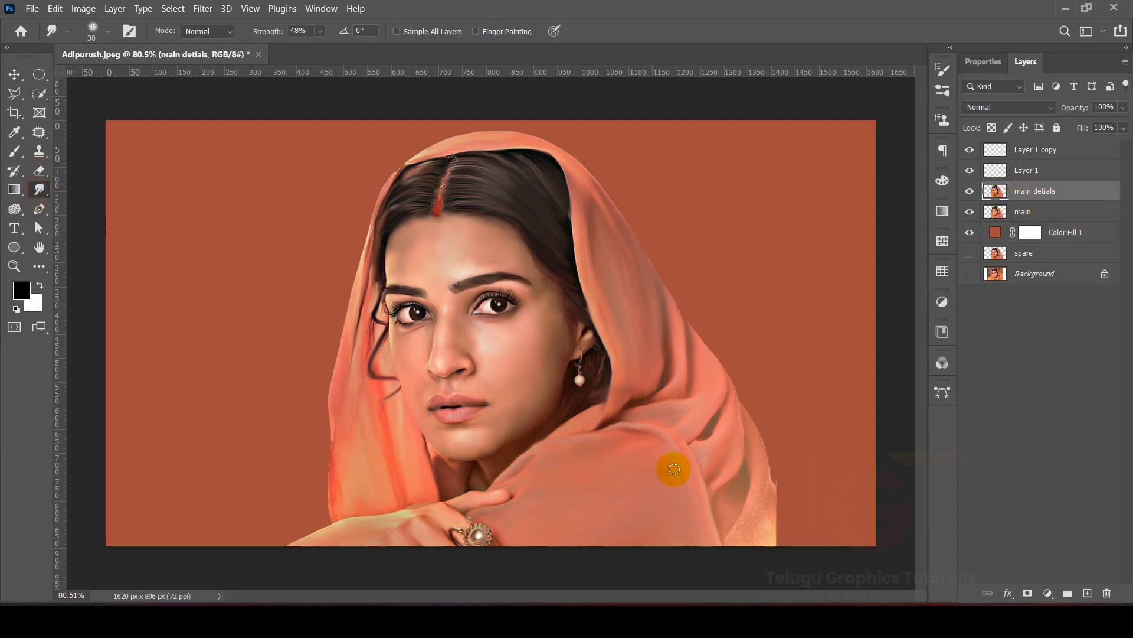
{"action": "scroll", "coordinate": [673, 362], "scroll_direction": "up", "scroll_amount": 3}
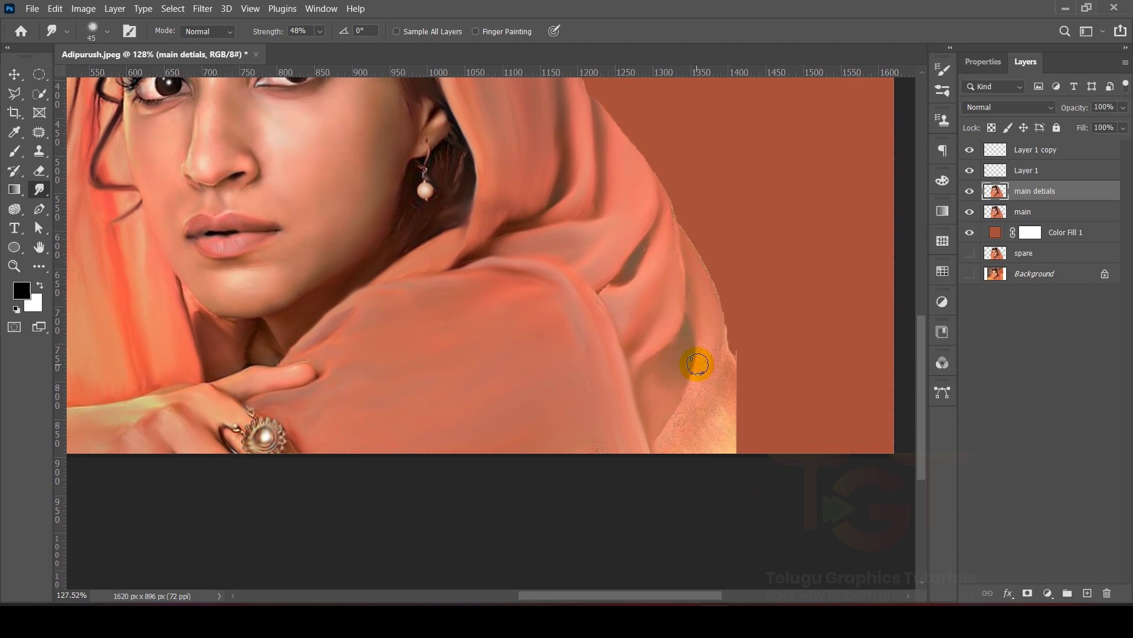
{"action": "mouse_move", "coordinate": [716, 401]}
{"action": "left_mouse_down"}
{"action": "mouse_move", "coordinate": [759, 450]}
{"action": "mouse_move", "coordinate": [698, 392]}
{"action": "mouse_move", "coordinate": [718, 425]}
{"action": "mouse_move", "coordinate": [743, 424]}
{"action": "mouse_move", "coordinate": [699, 289]}
{"action": "mouse_move", "coordinate": [726, 307]}
{"action": "left_mouse_up"}
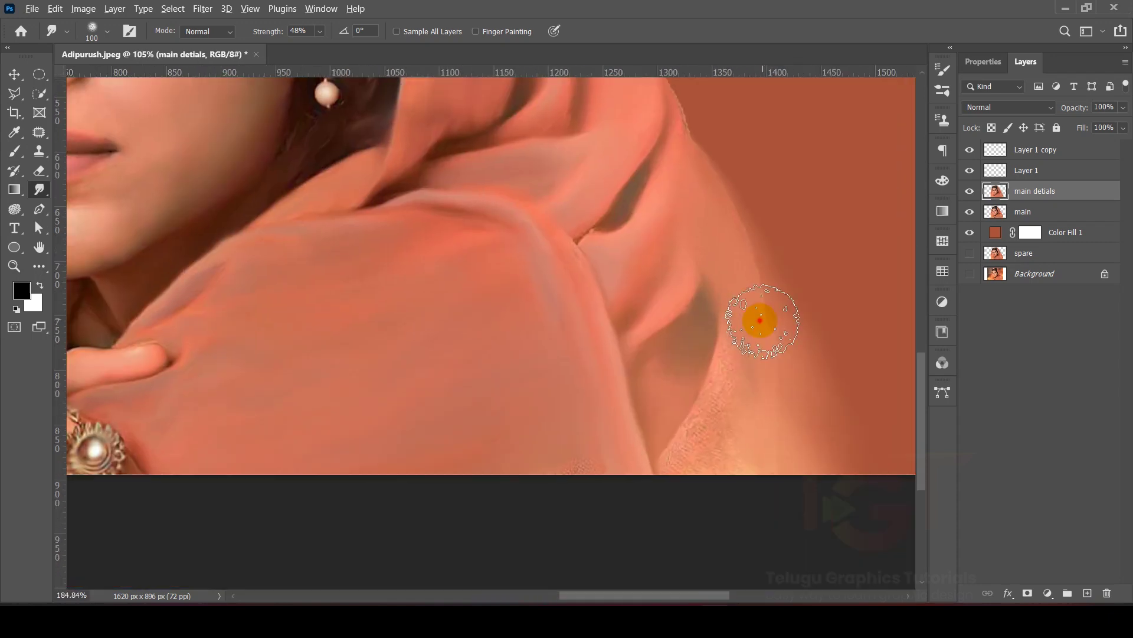
{"action": "mouse_move", "coordinate": [759, 319]}
{"action": "left_mouse_down"}
{"action": "mouse_move", "coordinate": [738, 260]}
{"action": "mouse_move", "coordinate": [751, 291]}
{"action": "left_mouse_up"}
{"action": "left_click_drag", "start_coordinate": [751, 291], "coordinate": [747, 301]}
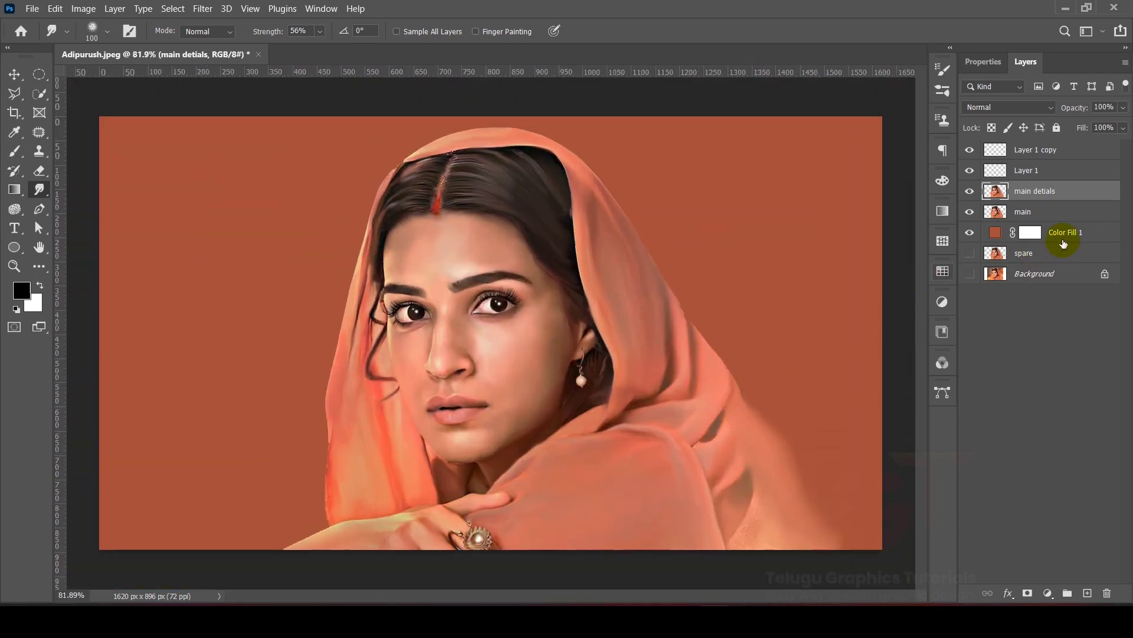
- Create a new empty layer directly above the Color Fill 1 layer
{"action": "left_click", "coordinate": [1088, 235]}
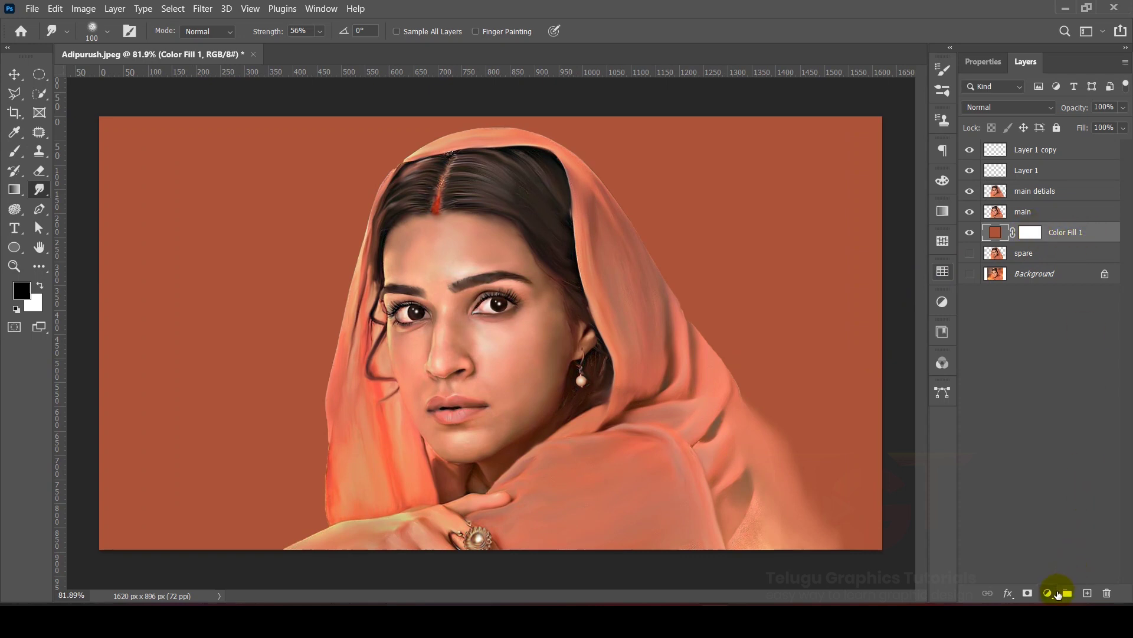
{"action": "key", "text": "v"}
{"action": "left_click", "coordinate": [1087, 593]}
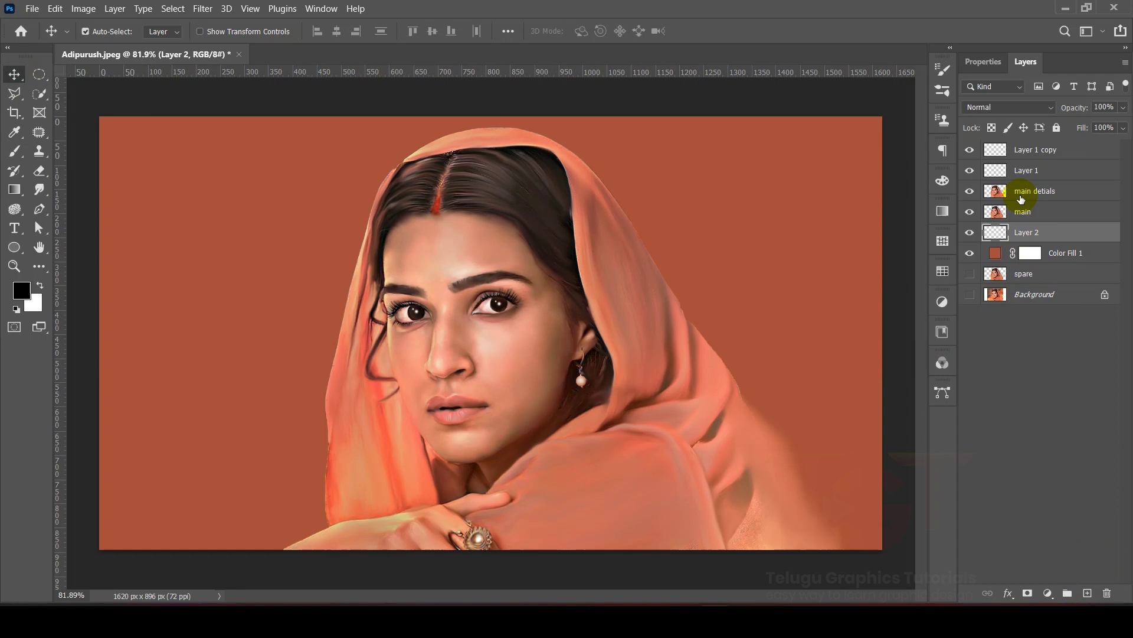
- Set up the Brush tool with the 300 px cloud brush from the Digital-Painting-All-Brush set
{"action": "left_click", "coordinate": [10, 153]}
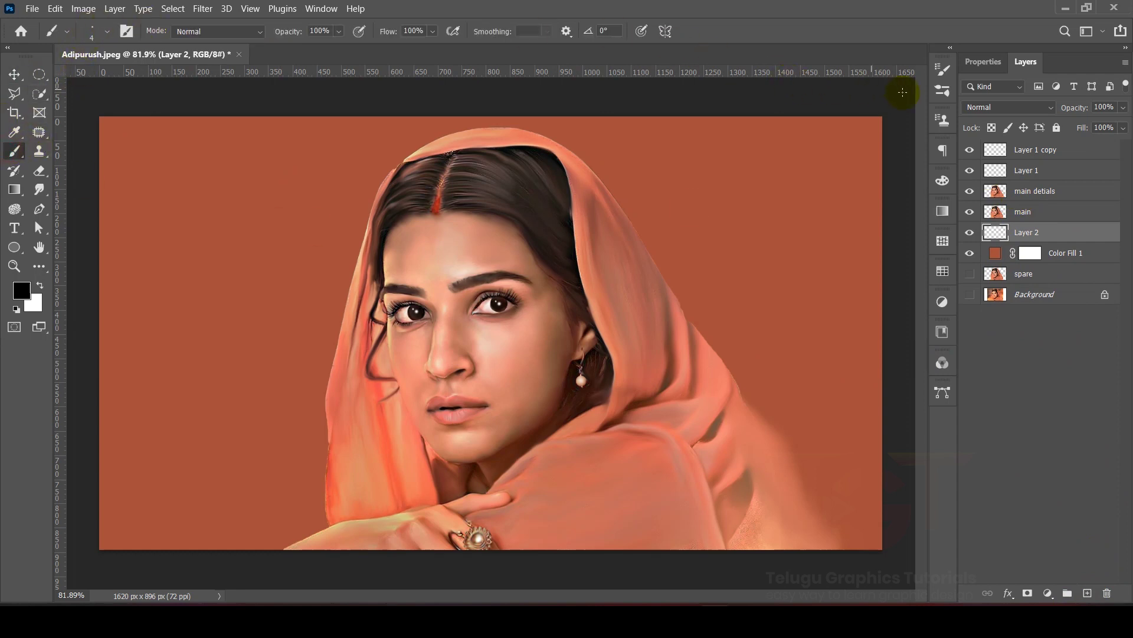
{"action": "left_click", "coordinate": [942, 92]}
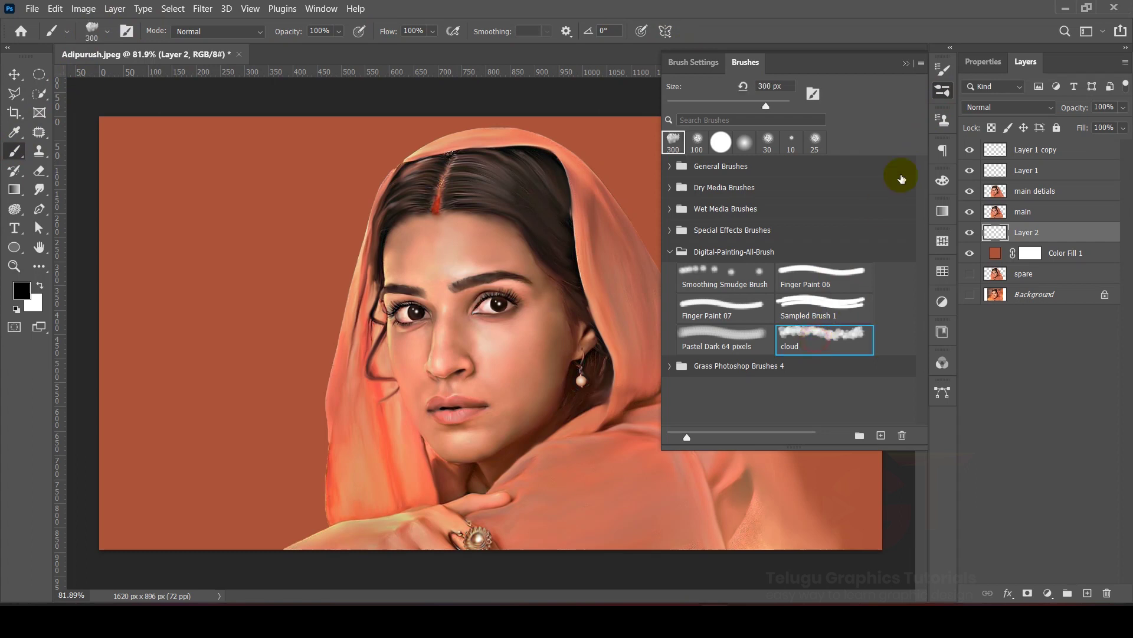
{"action": "left_click", "coordinate": [943, 88]}
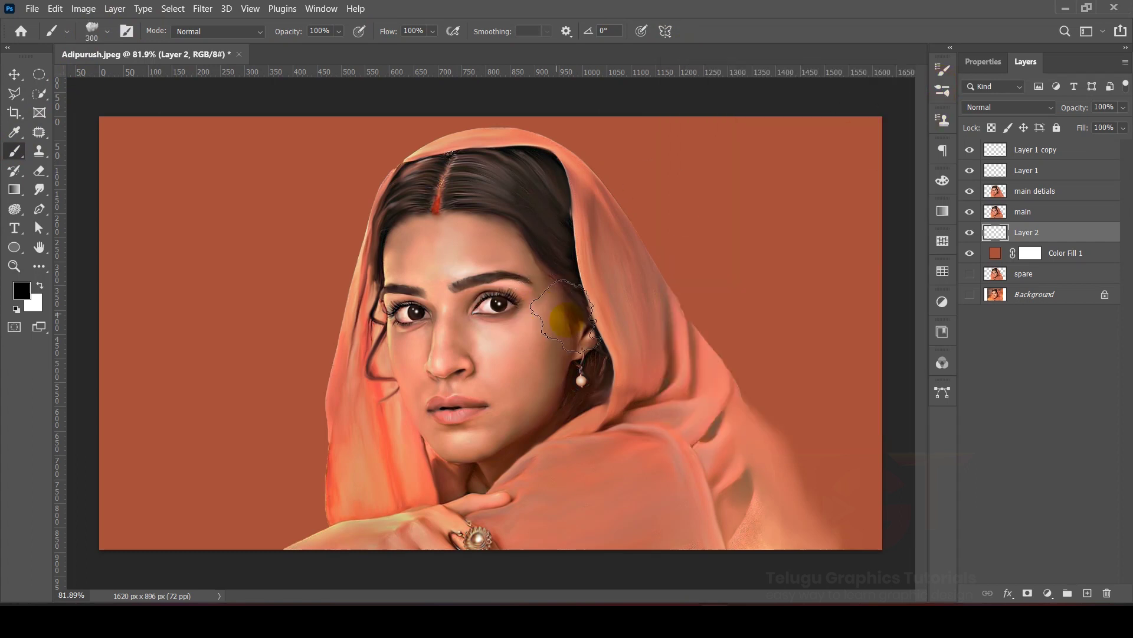
- Paint light skin-toned clouds around the figure and dark brown clouds toward the canvas edges, sampling both colours from the portrait
{"action": "left_click", "coordinate": [482, 328], "text": "alt"}
{"action": "mouse_move", "coordinate": [663, 339]}
{"action": "left_mouse_down"}
{"action": "mouse_move", "coordinate": [716, 337]}
{"action": "mouse_move", "coordinate": [658, 303]}
{"action": "mouse_move", "coordinate": [576, 172]}
{"action": "mouse_move", "coordinate": [437, 177]}
{"action": "mouse_move", "coordinate": [354, 405]}
{"action": "mouse_move", "coordinate": [372, 526]}
{"action": "mouse_move", "coordinate": [796, 531]}
{"action": "mouse_move", "coordinate": [544, 289]}
{"action": "left_mouse_up"}
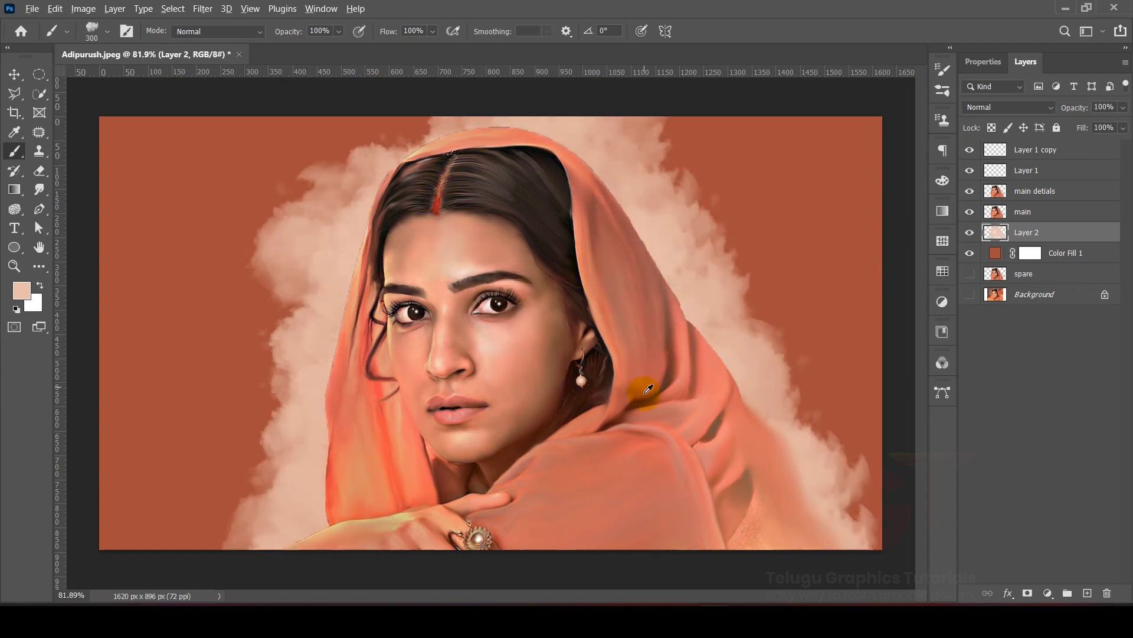
{"action": "mouse_move", "coordinate": [717, 390]}
{"action": "left_mouse_down"}
{"action": "mouse_move", "coordinate": [799, 425]}
{"action": "mouse_move", "coordinate": [736, 233]}
{"action": "mouse_move", "coordinate": [405, 119]}
{"action": "mouse_move", "coordinate": [296, 502]}
{"action": "left_mouse_up"}
{"action": "left_click", "coordinate": [603, 376], "text": "alt"}
{"action": "mouse_move", "coordinate": [775, 423]}
{"action": "left_mouse_down"}
{"action": "mouse_move", "coordinate": [886, 405]}
{"action": "mouse_move", "coordinate": [873, 114]}
{"action": "mouse_move", "coordinate": [57, 142]}
{"action": "mouse_move", "coordinate": [118, 451]}
{"action": "mouse_move", "coordinate": [634, 86]}
{"action": "mouse_move", "coordinate": [891, 405]}
{"action": "mouse_move", "coordinate": [912, 527]}
{"action": "left_mouse_up"}
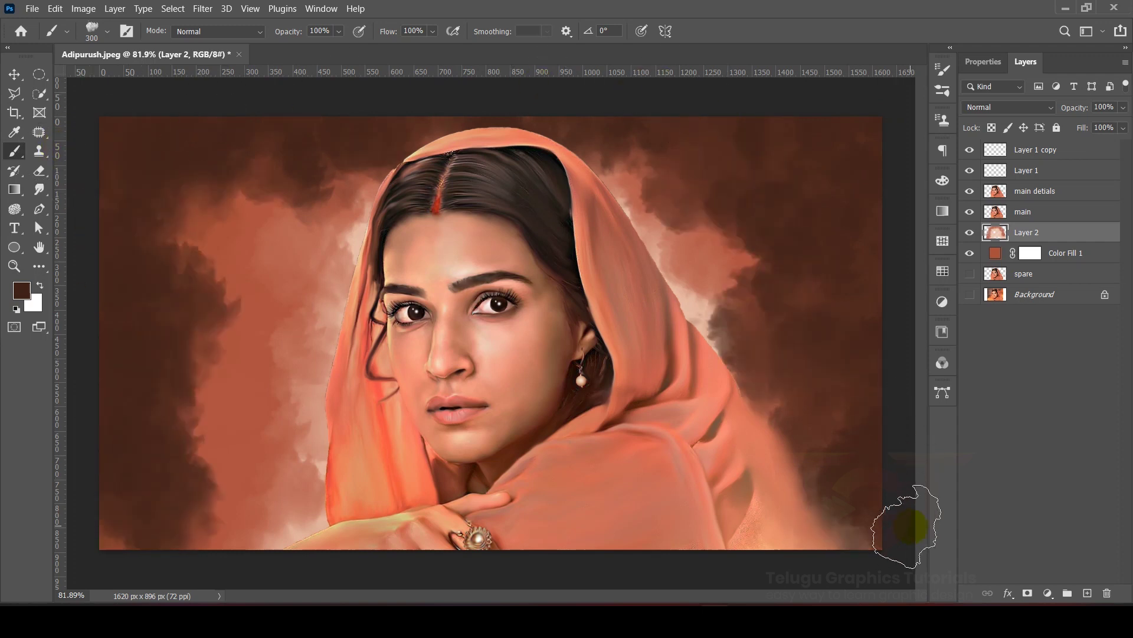
- Sample a light skin tone from the face and paint pale clouds around the shoulders and lower sides of the figure
{"action": "scroll", "coordinate": [714, 337], "scroll_direction": "up", "scroll_amount": 2}
{"action": "left_click", "coordinate": [433, 344], "text": "alt"}
{"action": "mouse_move", "coordinate": [838, 520]}
{"action": "left_mouse_down"}
{"action": "mouse_move", "coordinate": [744, 360]}
{"action": "mouse_move", "coordinate": [368, 214]}
{"action": "mouse_move", "coordinate": [231, 520]}
{"action": "left_mouse_up"}
{"action": "scroll", "coordinate": [547, 344], "scroll_direction": "down", "scroll_amount": 2}
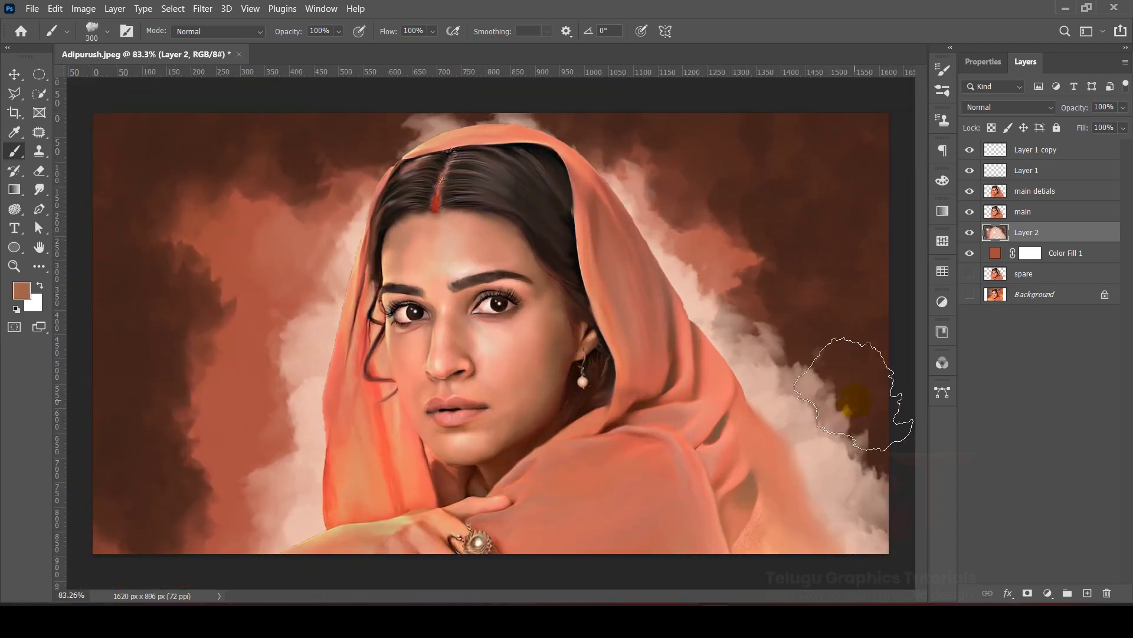
- Redo the cloud painting beside the scarf in a mid brown and lower the brush opacity to 68%
{"action": "key", "text": "ctrl+z"}
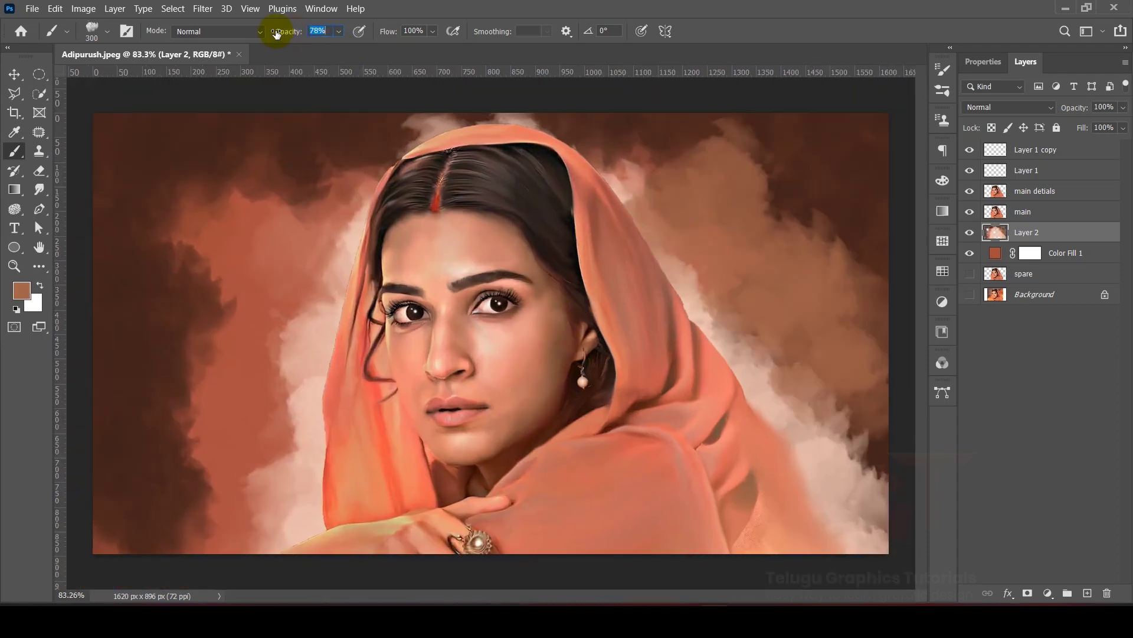
{"action": "left_click_drag", "start_coordinate": [273, 34], "coordinate": [268, 33]}
{"action": "scroll", "coordinate": [671, 266], "scroll_direction": "down", "scroll_amount": 3}
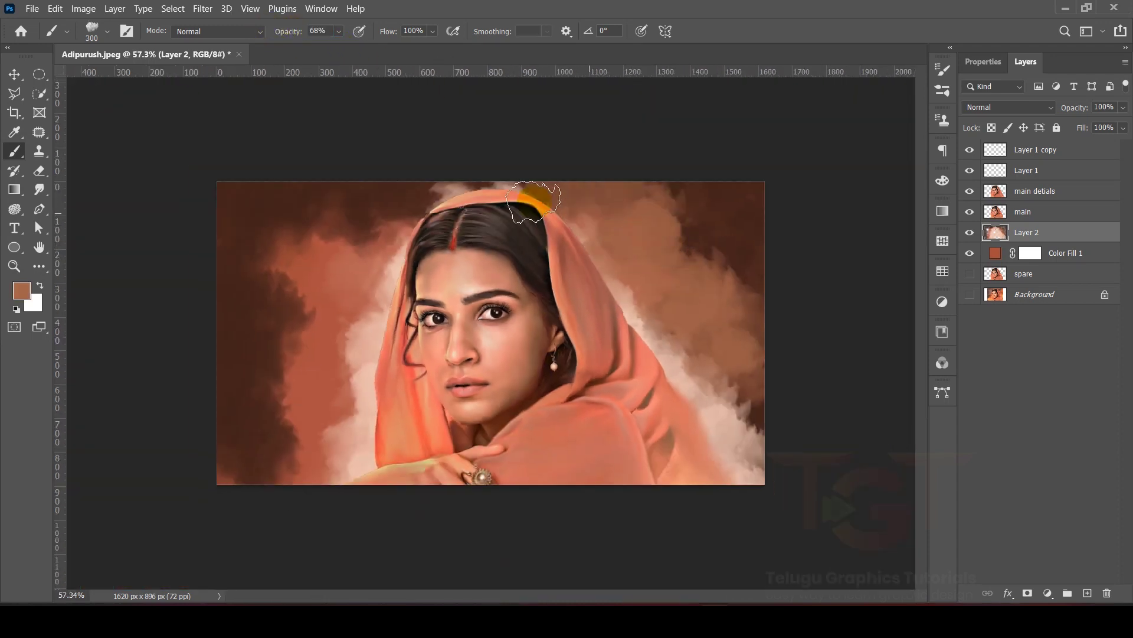
- Crop the canvas to a width of 1648 px, adding an empty strip on the side beyond the woman's shoulder
{"action": "left_click", "coordinate": [683, 384], "text": "alt"}
{"action": "key", "text": "c"}
{"action": "mouse_move", "coordinate": [765, 336]}
{"action": "left_mouse_down"}
{"action": "mouse_move", "coordinate": [818, 341]}
{"action": "mouse_move", "coordinate": [771, 342]}
{"action": "left_mouse_up"}
{"action": "left_click", "coordinate": [773, 31]}
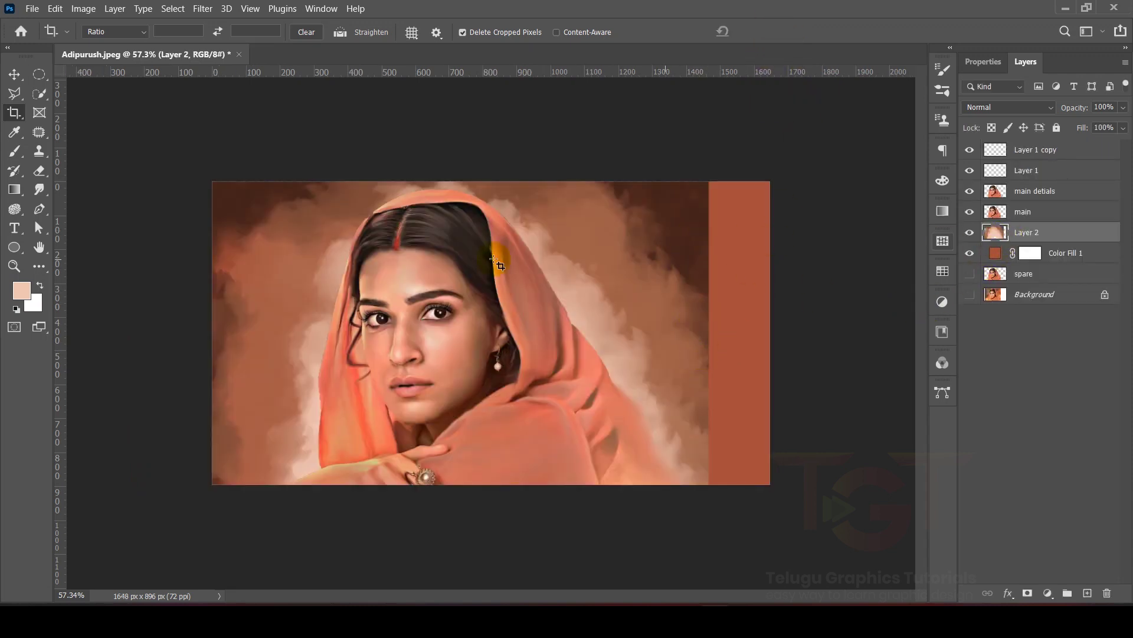
{"action": "left_click", "coordinate": [9, 76]}
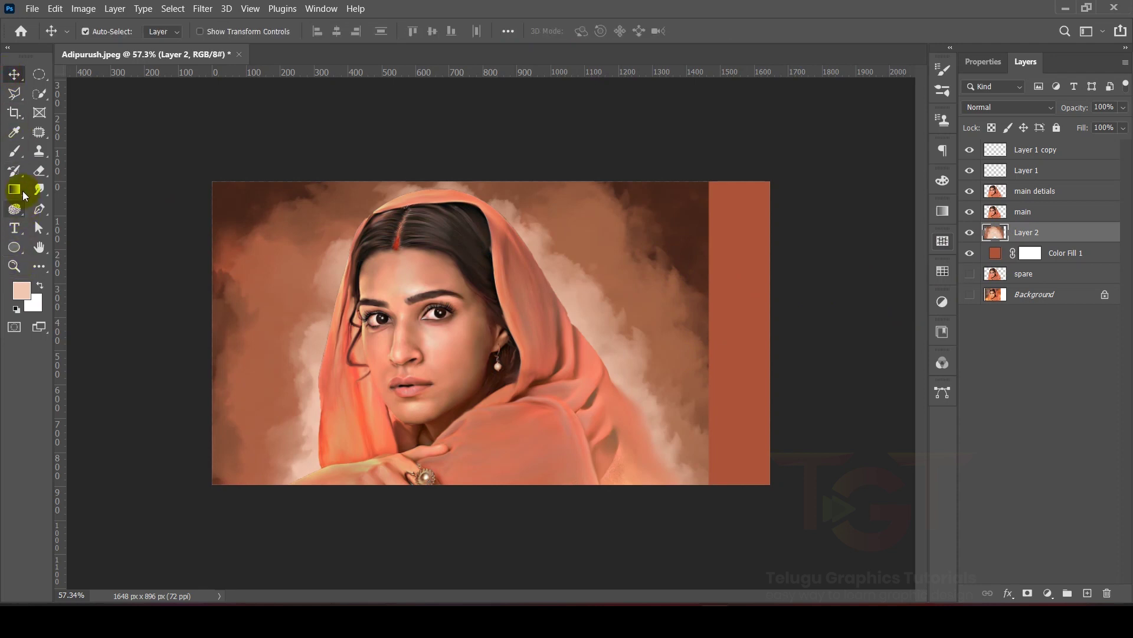
- Paint dark brown clouds over the new strip and down both side edges of the canvas, sampling the tones from the portrait
{"action": "left_click", "coordinate": [12, 151]}
{"action": "mouse_move", "coordinate": [688, 255]}
{"action": "left_mouse_down"}
{"action": "mouse_move", "coordinate": [703, 230]}
{"action": "mouse_move", "coordinate": [714, 244]}
{"action": "left_mouse_up"}
{"action": "key", "text": "ctrl+z"}
{"action": "left_click", "coordinate": [499, 279], "text": "alt"}
{"action": "mouse_move", "coordinate": [738, 207]}
{"action": "left_mouse_down"}
{"action": "mouse_move", "coordinate": [749, 327]}
{"action": "mouse_move", "coordinate": [708, 448]}
{"action": "left_mouse_up"}
{"action": "left_click", "coordinate": [485, 357], "text": "alt"}
{"action": "mouse_move", "coordinate": [708, 437]}
{"action": "left_mouse_down"}
{"action": "mouse_move", "coordinate": [711, 301]}
{"action": "mouse_move", "coordinate": [236, 320]}
{"action": "left_mouse_up"}
{"action": "left_click", "coordinate": [458, 249], "text": "alt"}
{"action": "mouse_move", "coordinate": [248, 224]}
{"action": "left_mouse_down"}
{"action": "mouse_move", "coordinate": [202, 359]}
{"action": "mouse_move", "coordinate": [254, 460]}
{"action": "left_mouse_up"}
- Paint pale peach and orange clouds around the head and shoulders, sampling fresh tones from the scarf and the background
{"action": "left_click", "coordinate": [571, 305], "text": "alt"}
{"action": "left_click_drag", "start_coordinate": [519, 293], "coordinate": [448, 201]}
{"action": "left_click", "coordinate": [625, 317], "text": "alt"}
{"action": "mouse_move", "coordinate": [678, 330]}
{"action": "left_mouse_down"}
{"action": "mouse_move", "coordinate": [694, 411]}
{"action": "mouse_move", "coordinate": [638, 472]}
{"action": "mouse_move", "coordinate": [610, 357]}
{"action": "left_mouse_up"}
{"action": "key", "text": "ctrl+0"}
{"action": "scroll", "coordinate": [610, 356], "scroll_direction": "down", "scroll_amount": 3}
{"action": "left_click", "coordinate": [576, 348], "text": "alt"}
{"action": "mouse_move", "coordinate": [738, 449]}
{"action": "left_mouse_down"}
{"action": "mouse_move", "coordinate": [681, 369]}
{"action": "mouse_move", "coordinate": [248, 254]}
{"action": "left_mouse_up"}
{"action": "left_click", "coordinate": [516, 362], "text": "alt"}
{"action": "mouse_move", "coordinate": [662, 304]}
{"action": "left_mouse_down"}
{"action": "mouse_move", "coordinate": [470, 144]}
{"action": "mouse_move", "coordinate": [667, 218]}
{"action": "left_mouse_up"}
{"action": "left_click", "coordinate": [526, 296], "text": "alt"}
{"action": "left_click_drag", "start_coordinate": [590, 248], "coordinate": [668, 291]}
- Paint dark brown clouds along the lower canvas and orange clouds beside the shoulder, sampling both tones from the artwork
{"action": "left_click", "coordinate": [762, 382], "text": "alt"}
{"action": "mouse_move", "coordinate": [723, 413]}
{"action": "left_mouse_down"}
{"action": "mouse_move", "coordinate": [741, 454]}
{"action": "mouse_move", "coordinate": [266, 468]}
{"action": "left_mouse_up"}
{"action": "left_click", "coordinate": [618, 425], "text": "alt"}
{"action": "mouse_move", "coordinate": [688, 431]}
{"action": "left_mouse_down"}
{"action": "mouse_move", "coordinate": [475, 556]}
{"action": "mouse_move", "coordinate": [723, 455]}
{"action": "left_mouse_up"}
{"action": "left_click", "coordinate": [642, 387], "text": "alt"}
{"action": "left_click_drag", "start_coordinate": [690, 402], "coordinate": [638, 460]}
{"action": "left_click", "coordinate": [671, 349], "text": "alt"}
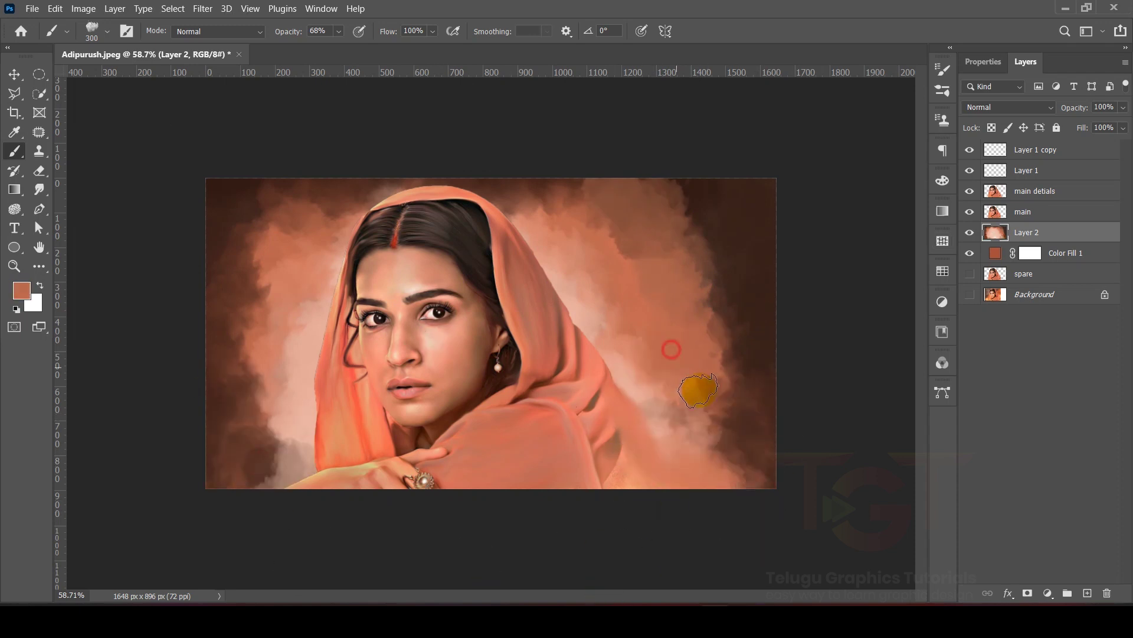
{"action": "left_click", "coordinate": [650, 298], "text": "alt"}
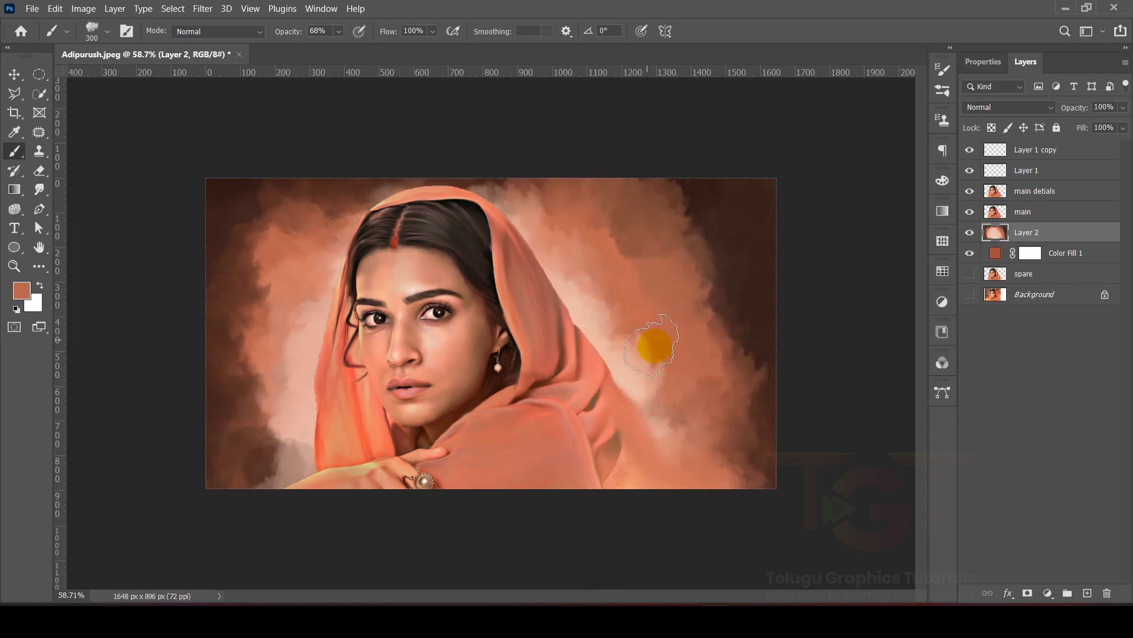
- Try bright coral clouds sampled from the scarf on both sides of the figure and undo the last strokes
{"action": "left_click", "coordinate": [341, 271], "text": "alt"}
{"action": "left_click", "coordinate": [346, 385], "text": "alt"}
{"action": "left_click_drag", "start_coordinate": [354, 233], "coordinate": [248, 431]}
{"action": "left_click_drag", "start_coordinate": [295, 309], "coordinate": [354, 198]}
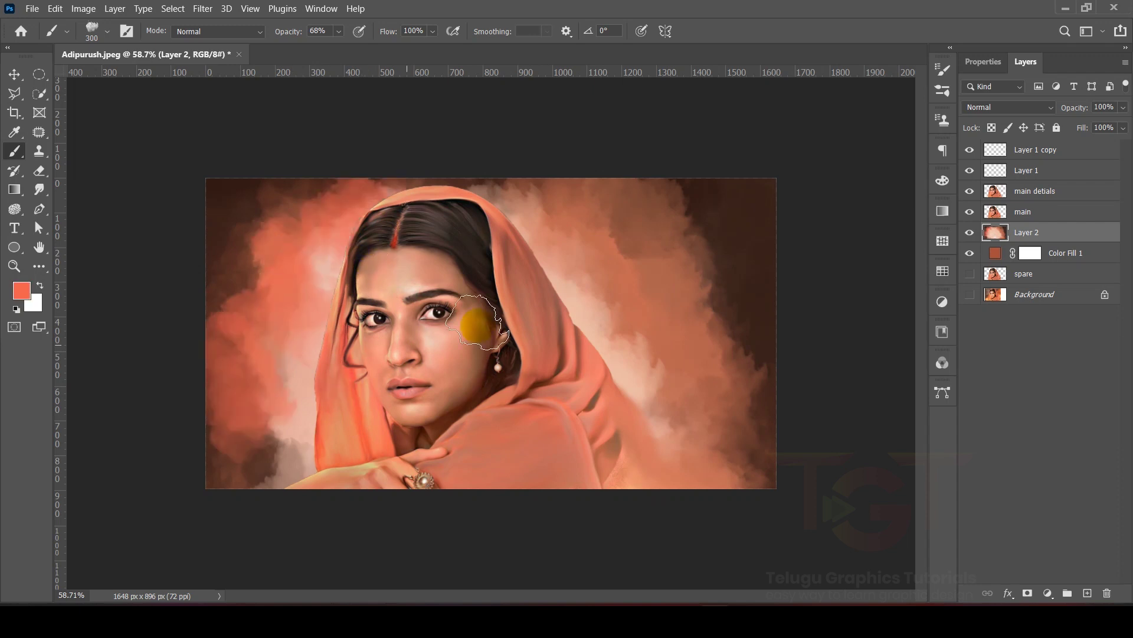
{"action": "left_click_drag", "start_coordinate": [655, 266], "coordinate": [732, 436]}
{"action": "left_click", "coordinate": [723, 277], "text": "alt"}
{"action": "left_click_drag", "start_coordinate": [614, 254], "coordinate": [726, 355]}
{"action": "key", "text": "ctrl+z"}
{"action": "key", "text": "ctrl+z"}
{"action": "key", "text": "ctrl+z"}
- Paint soft coral clouds behind the face side of the scarf and dark brown clouds along both canvas edges using sampled tones
{"action": "left_click", "coordinate": [567, 295], "text": "alt"}
{"action": "mouse_move", "coordinate": [352, 216]}
{"action": "left_mouse_down"}
{"action": "mouse_move", "coordinate": [328, 364]}
{"action": "mouse_move", "coordinate": [289, 449]}
{"action": "left_mouse_up"}
{"action": "left_click", "coordinate": [346, 389], "text": "alt"}
{"action": "left_click_drag", "start_coordinate": [284, 354], "coordinate": [223, 456]}
{"action": "left_click", "coordinate": [224, 284], "text": "alt"}
{"action": "left_click_drag", "start_coordinate": [227, 295], "coordinate": [227, 461]}
{"action": "mouse_move", "coordinate": [625, 189]}
{"action": "left_mouse_down"}
{"action": "mouse_move", "coordinate": [804, 349]}
{"action": "mouse_move", "coordinate": [738, 448]}
{"action": "left_mouse_up"}
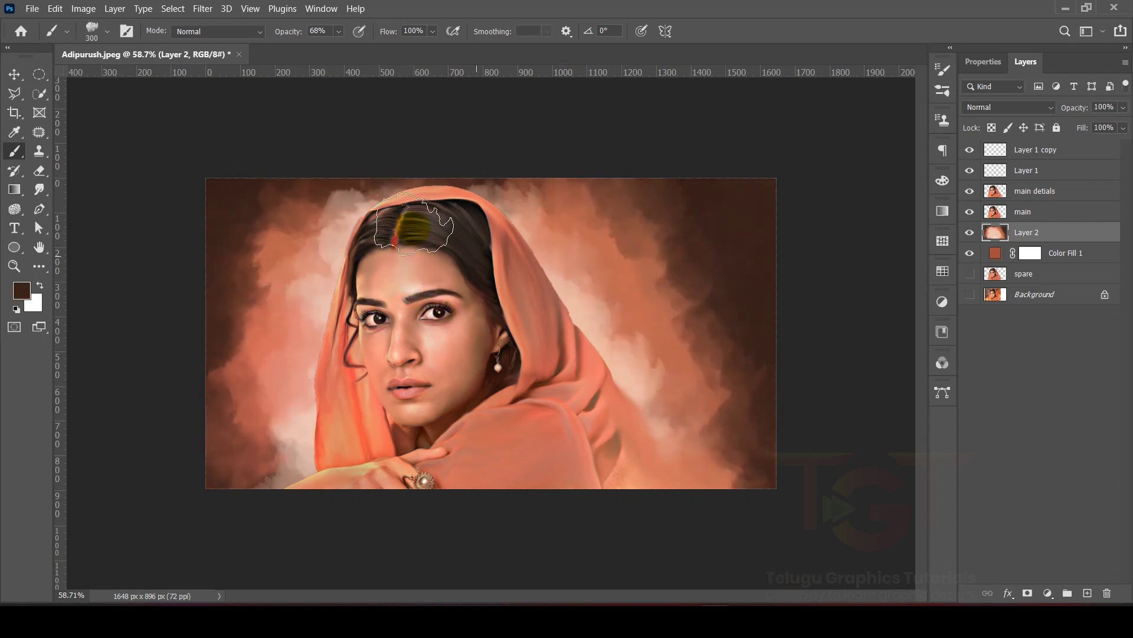
{"action": "left_click", "coordinate": [14, 74]}
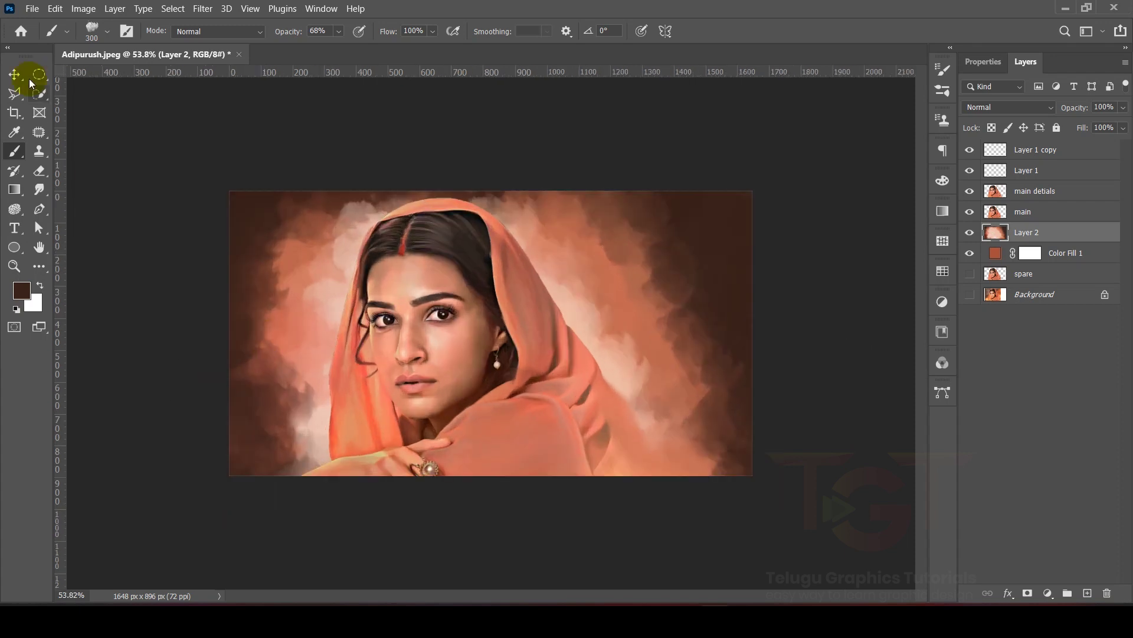
{"action": "left_click", "coordinate": [411, 131]}
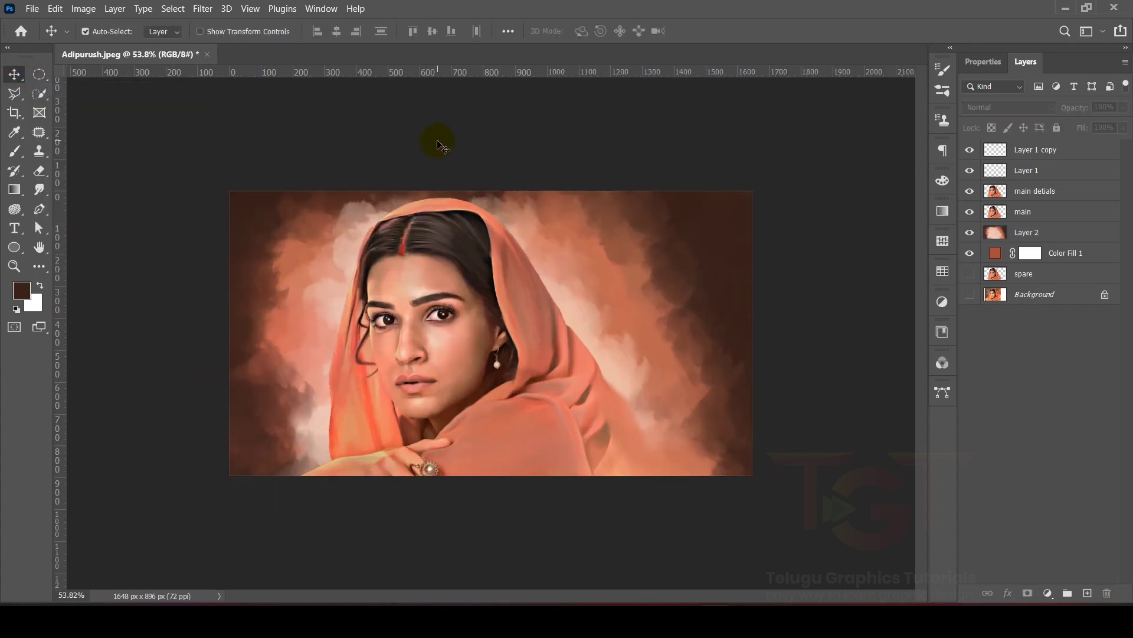
- Add a new layer above Layer 1 copy and draw an ellipse about 19 x 29 px above and between the eyebrows
{"action": "scroll", "coordinate": [406, 294], "scroll_direction": "up", "scroll_amount": 6}
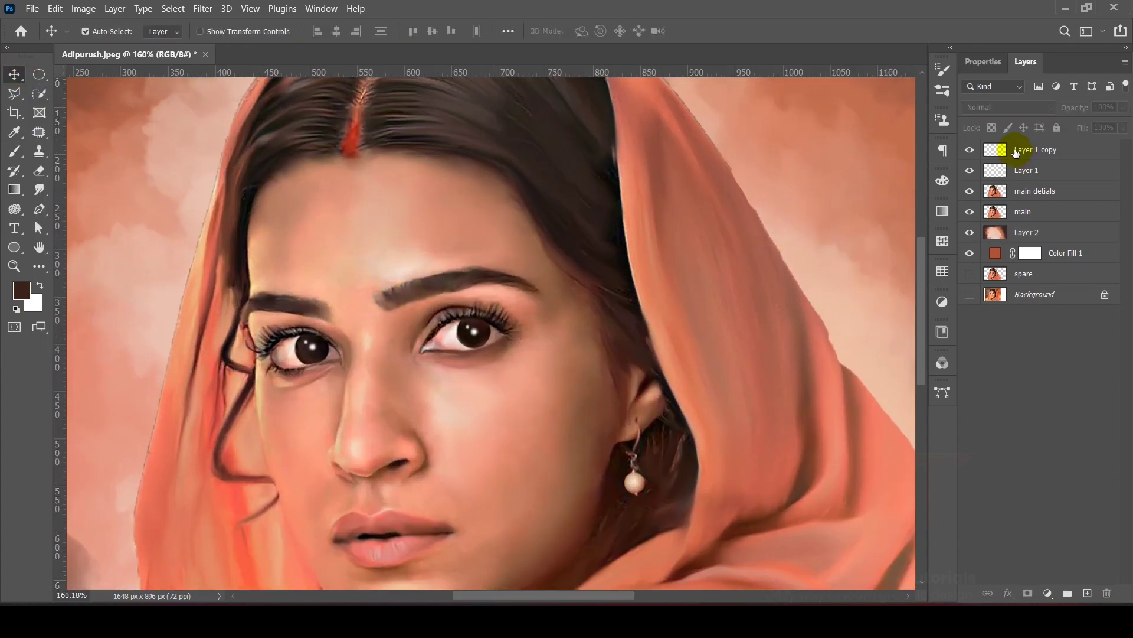
{"action": "left_click", "coordinate": [1038, 146]}
{"action": "left_click", "coordinate": [1088, 593]}
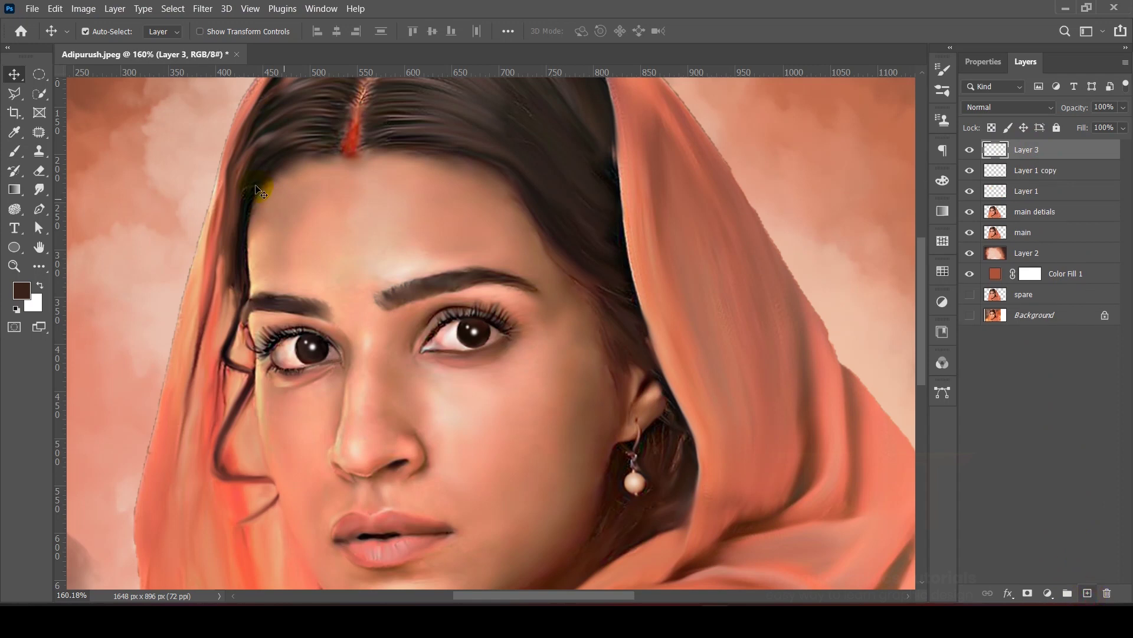
{"action": "scroll", "coordinate": [118, 206], "scroll_direction": "up", "scroll_amount": 3}
{"action": "left_click", "coordinate": [14, 247]}
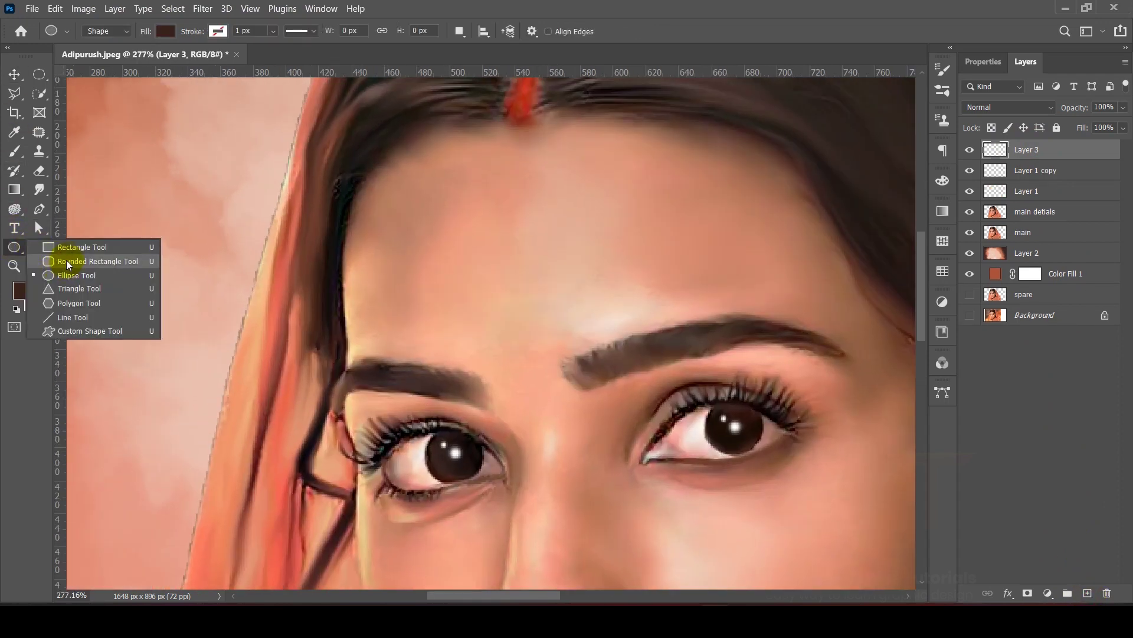
{"action": "left_click", "coordinate": [78, 274]}
{"action": "left_click_drag", "start_coordinate": [497, 302], "coordinate": [528, 349]}
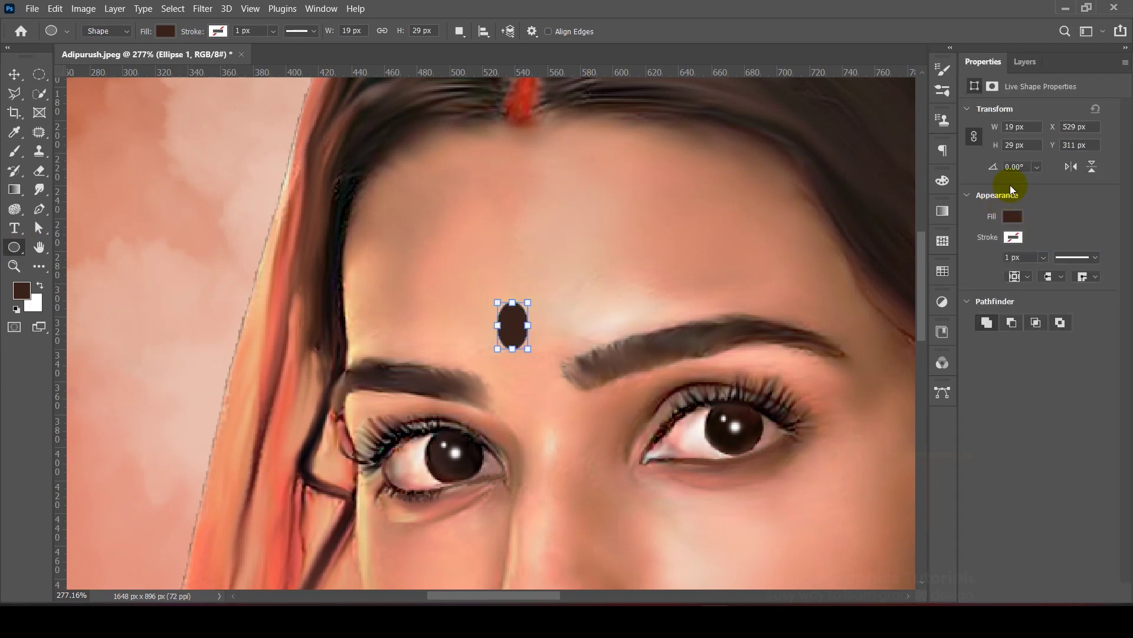
- Fill the forehead ellipse with dark red a80000
{"action": "left_click", "coordinate": [1014, 216]}
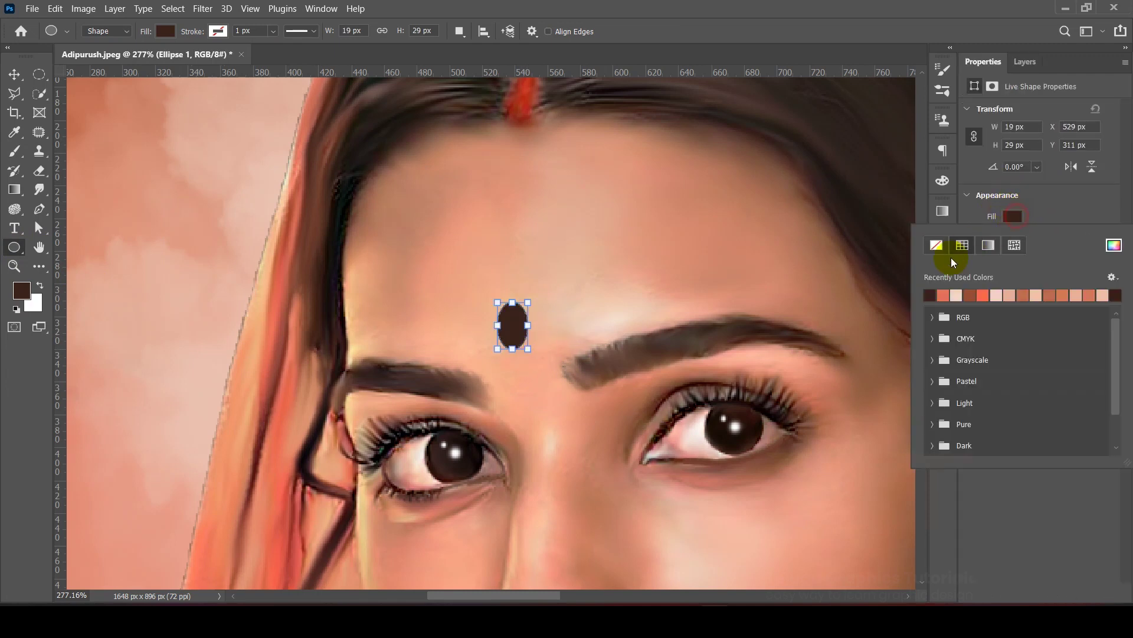
{"action": "left_click", "coordinate": [940, 318]}
{"action": "left_click", "coordinate": [945, 334]}
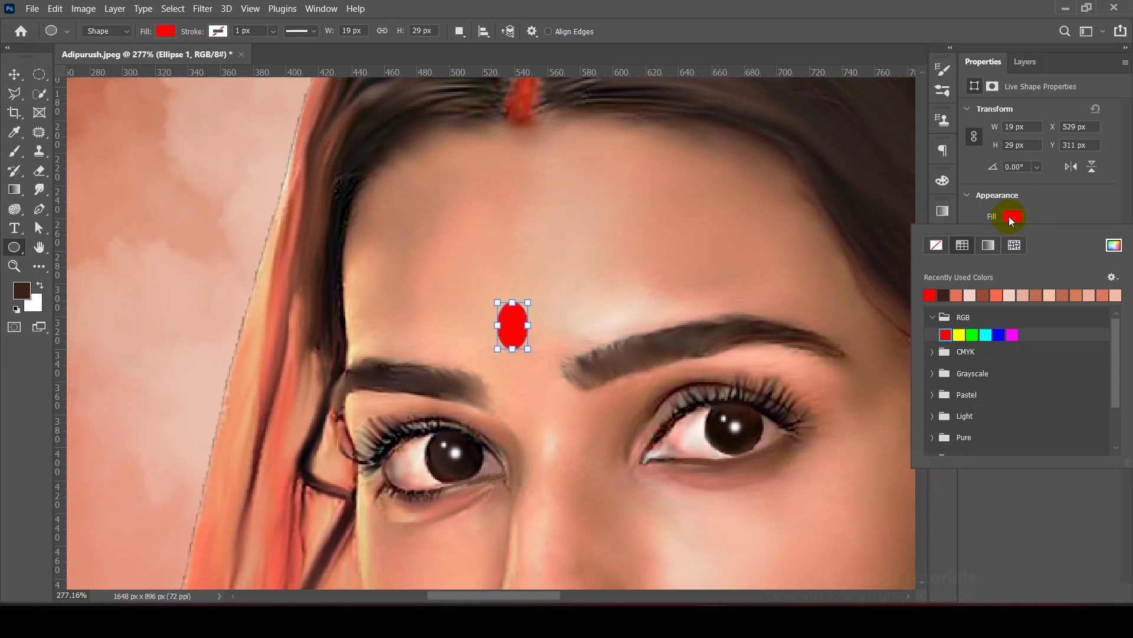
{"action": "left_click", "coordinate": [1113, 244]}
{"action": "left_click_drag", "start_coordinate": [287, 187], "coordinate": [282, 249]}
{"action": "left_click", "coordinate": [387, 184]}
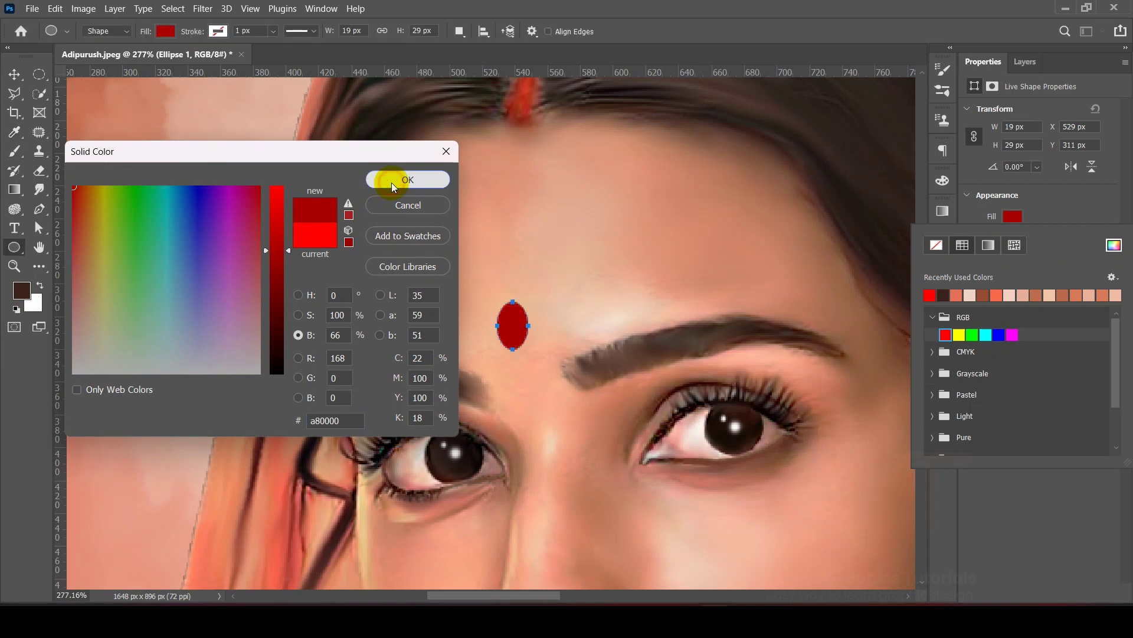
{"action": "key", "text": "v"}
{"action": "scroll", "coordinate": [611, 292], "scroll_direction": "down", "scroll_amount": 3}
{"action": "scroll", "coordinate": [575, 308], "scroll_direction": "up", "scroll_amount": 5}
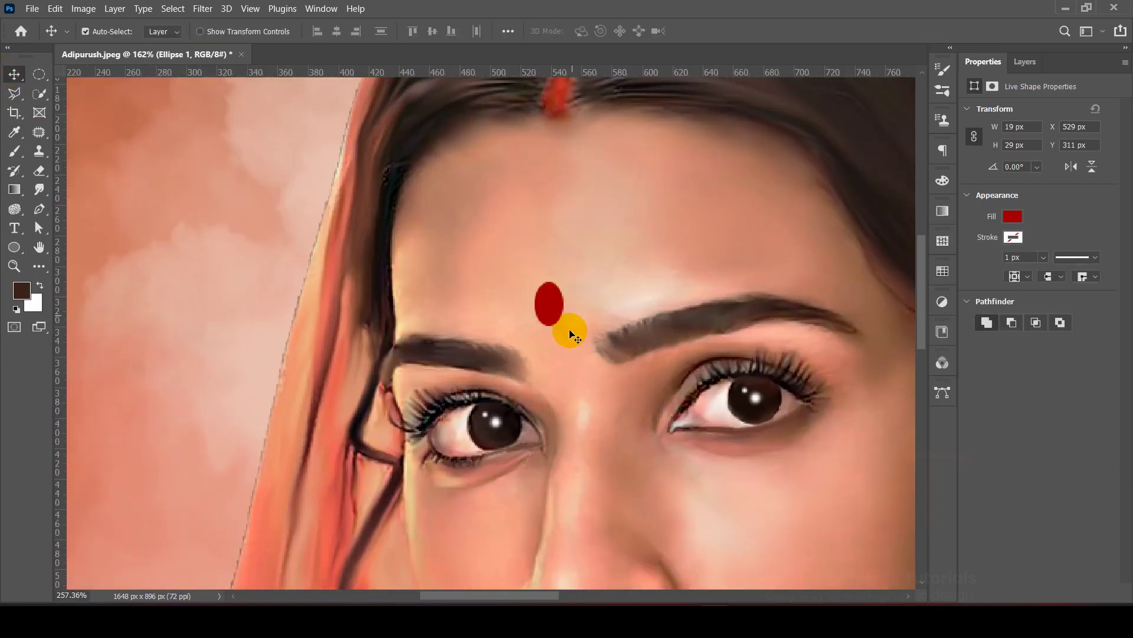
- Hide all the painted layers and show the spare layer as a reference for the original bindi
{"action": "left_click", "coordinate": [1025, 62]}
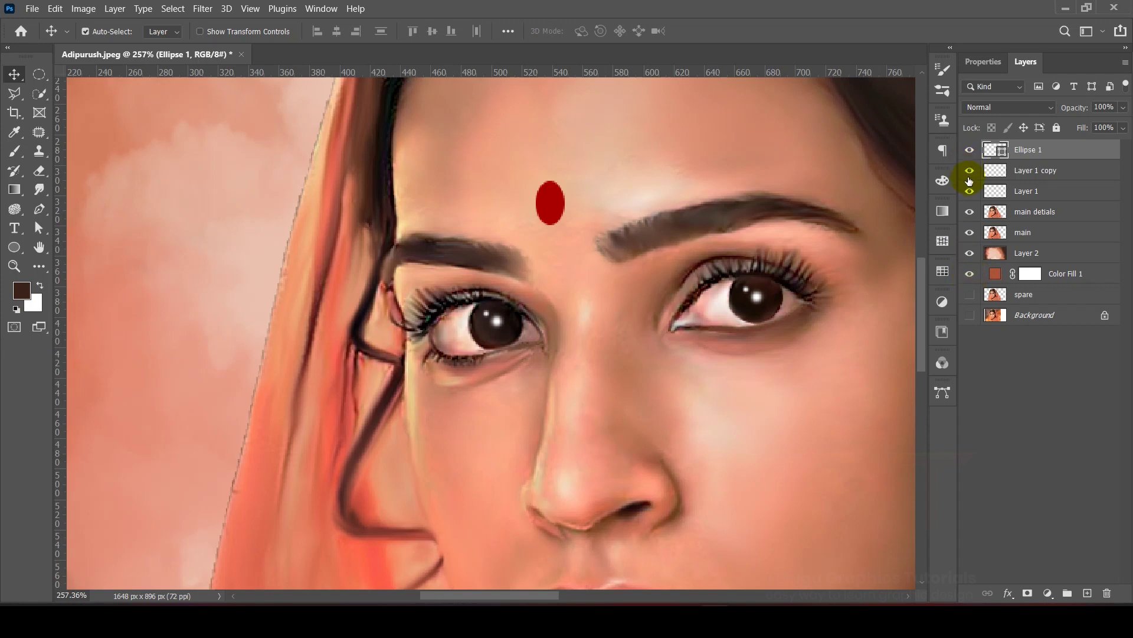
{"action": "left_click", "coordinate": [970, 274]}
{"action": "left_click", "coordinate": [969, 150]}
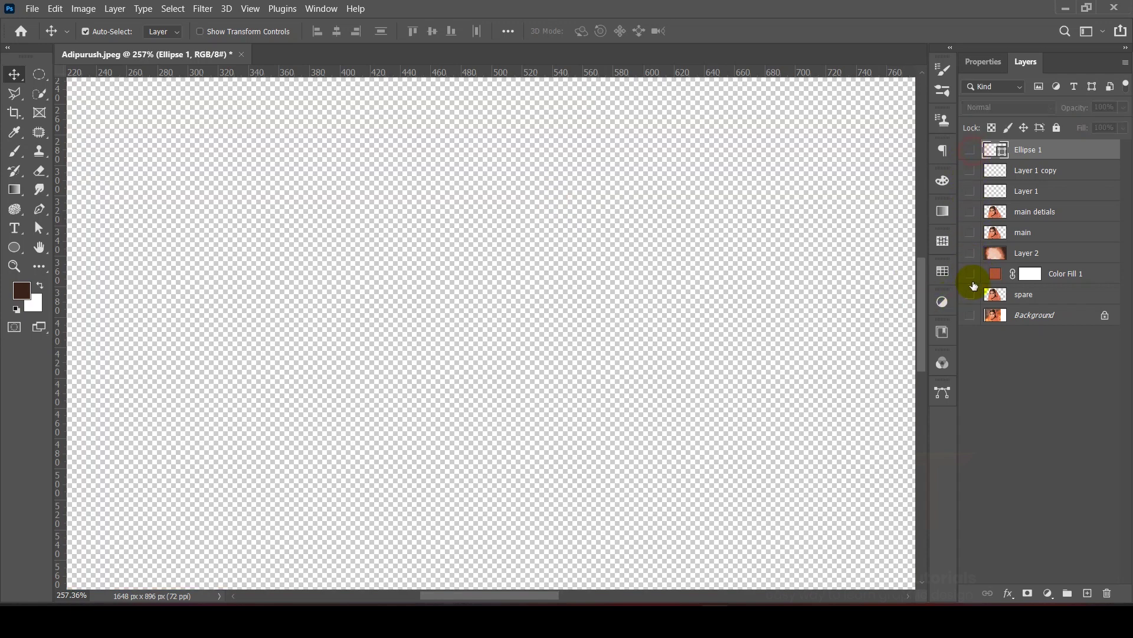
{"action": "left_click", "coordinate": [970, 295]}
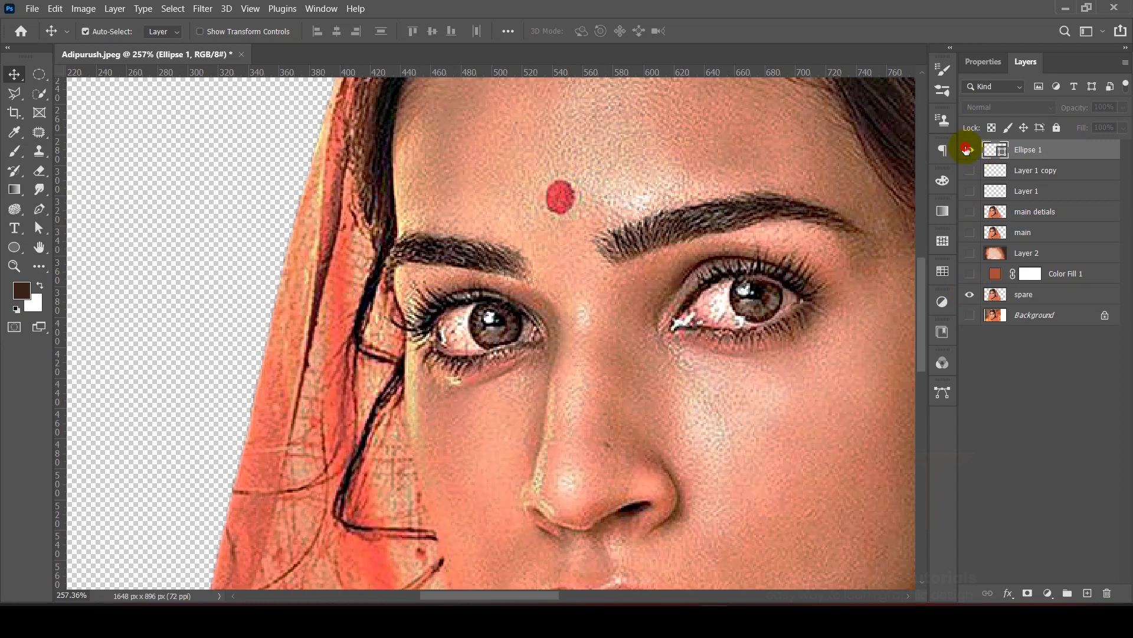
- Place the red ellipse over the original bindi, rotate it about -3.1°, and show the painted layers again
{"action": "scroll", "coordinate": [539, 178], "scroll_direction": "up", "scroll_amount": 4}
{"action": "key", "text": "ctrl+t"}
{"action": "left_click_drag", "start_coordinate": [619, 144], "coordinate": [626, 131]}
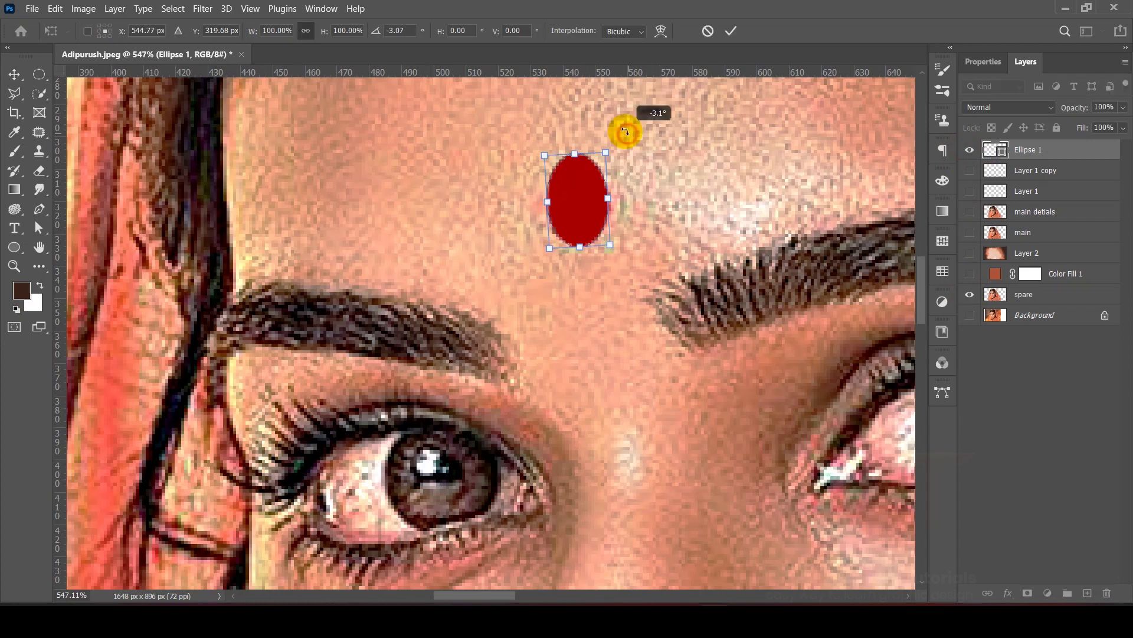
{"action": "key", "text": "Return"}
{"action": "left_click_drag", "start_coordinate": [970, 171], "coordinate": [969, 299]}
{"action": "scroll", "coordinate": [885, 319], "scroll_direction": "down", "scroll_amount": 10}
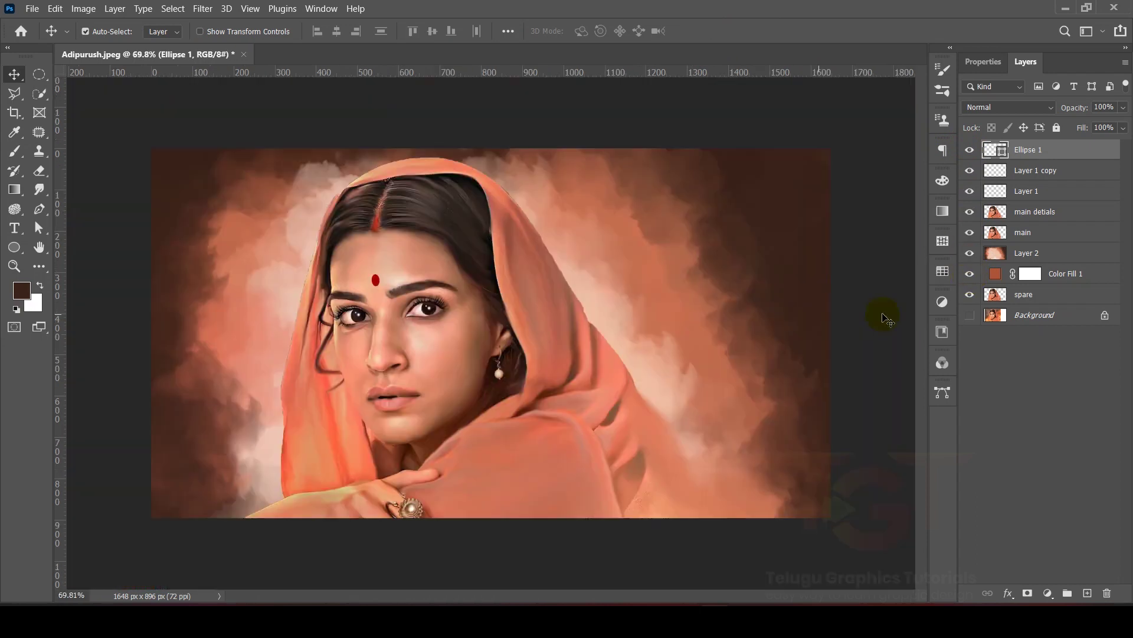